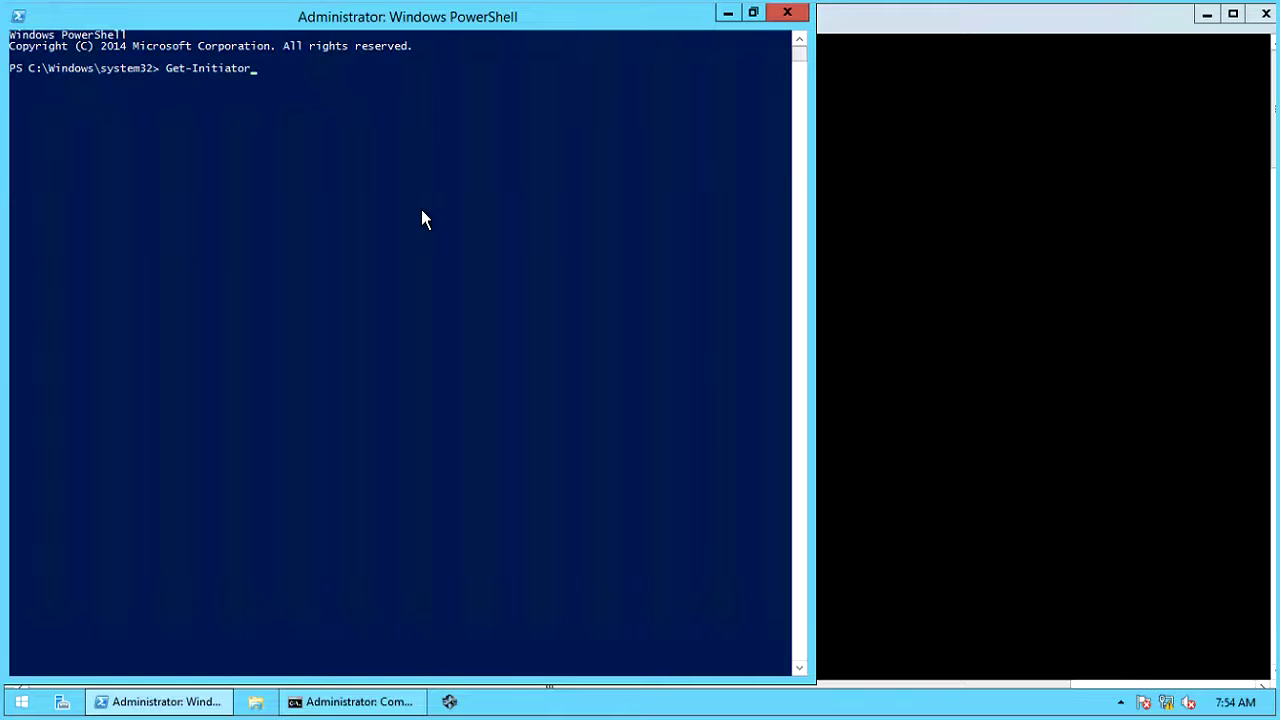
- Run Get-InitiatorPort and highlight the Fibre Channel ports' PortAddress and ConnectionType values
type("Port")
key("Return")
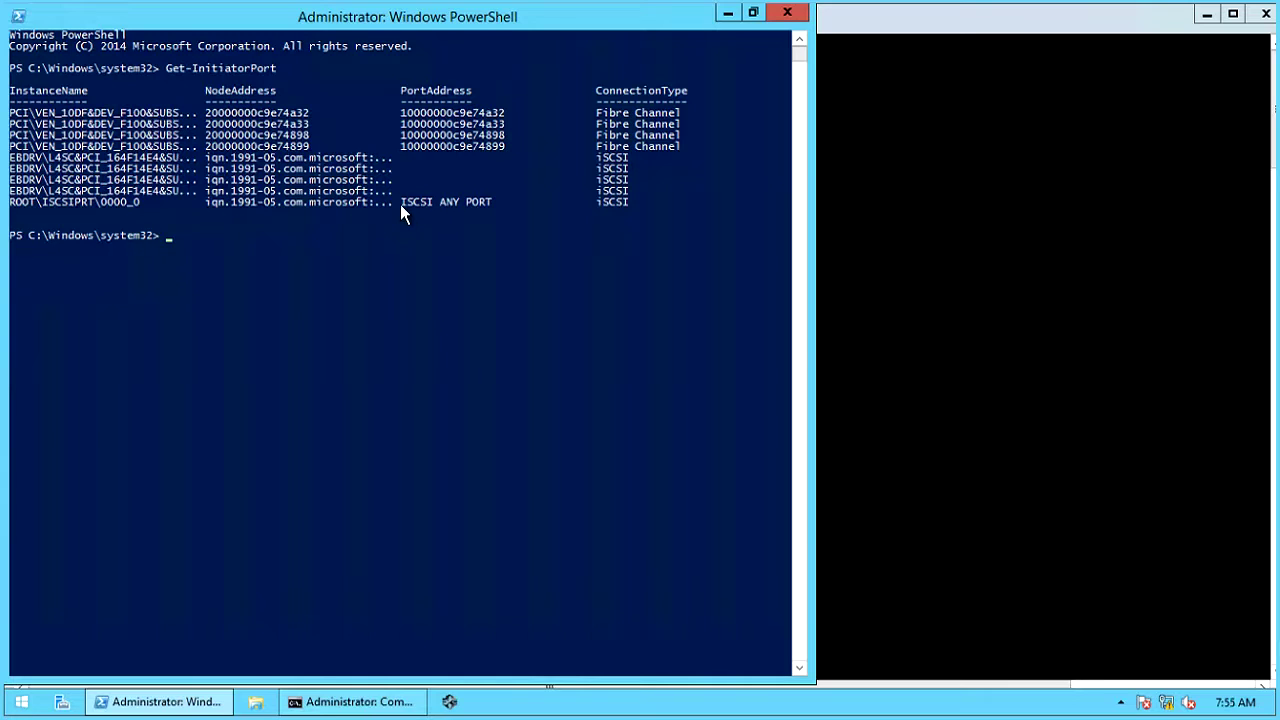
left_click_drag(396, 78, 514, 156)
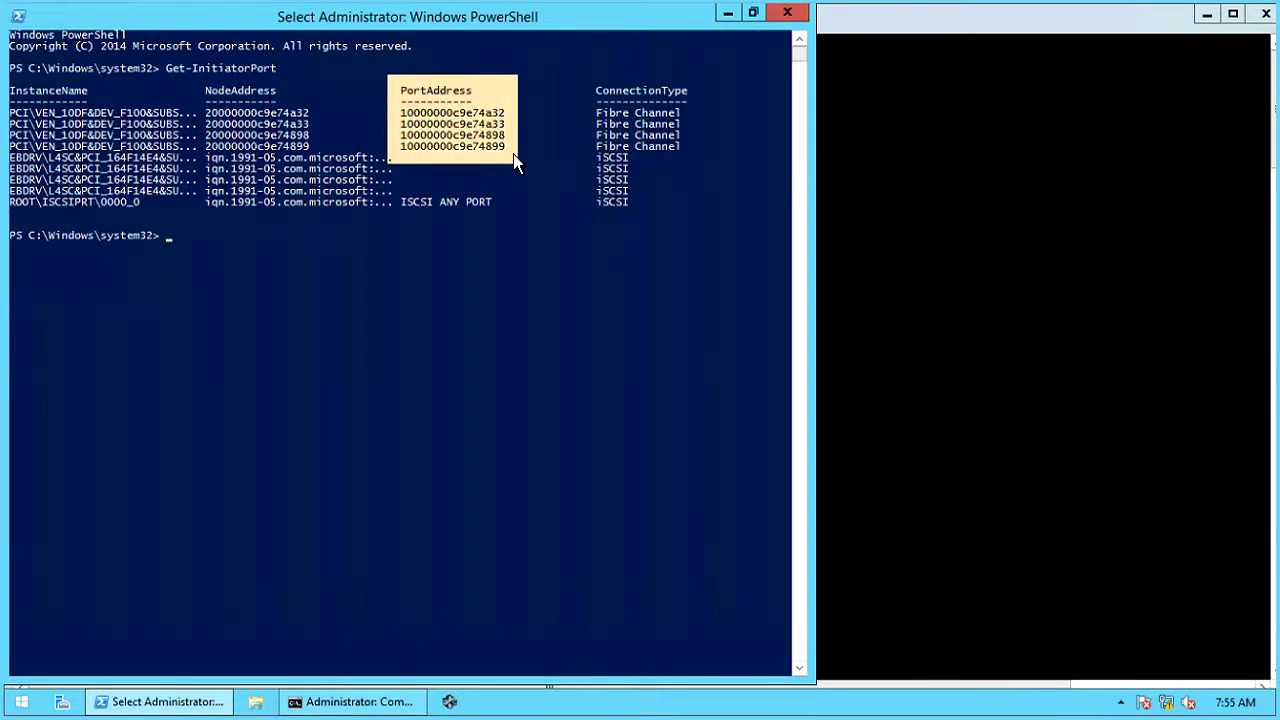
left_click(594, 79)
left_click_drag(676, 158, 692, 156)
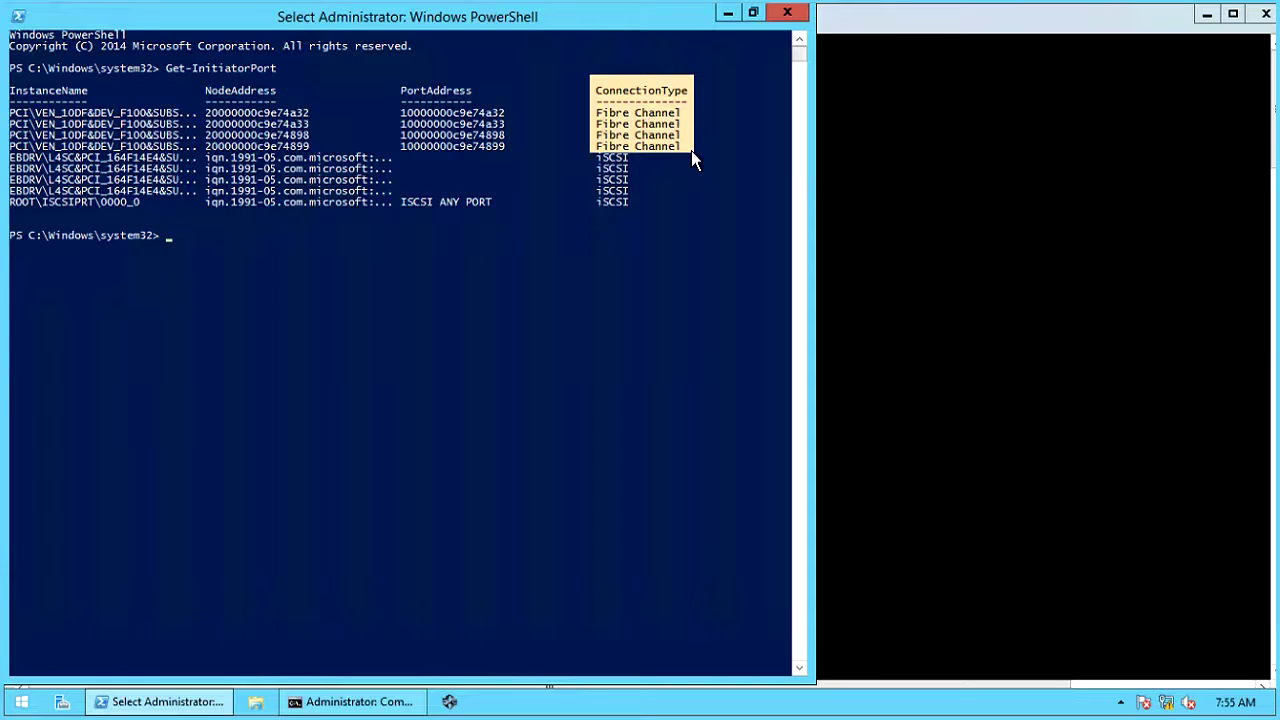
right_click(416, 186)
left_click(416, 182)
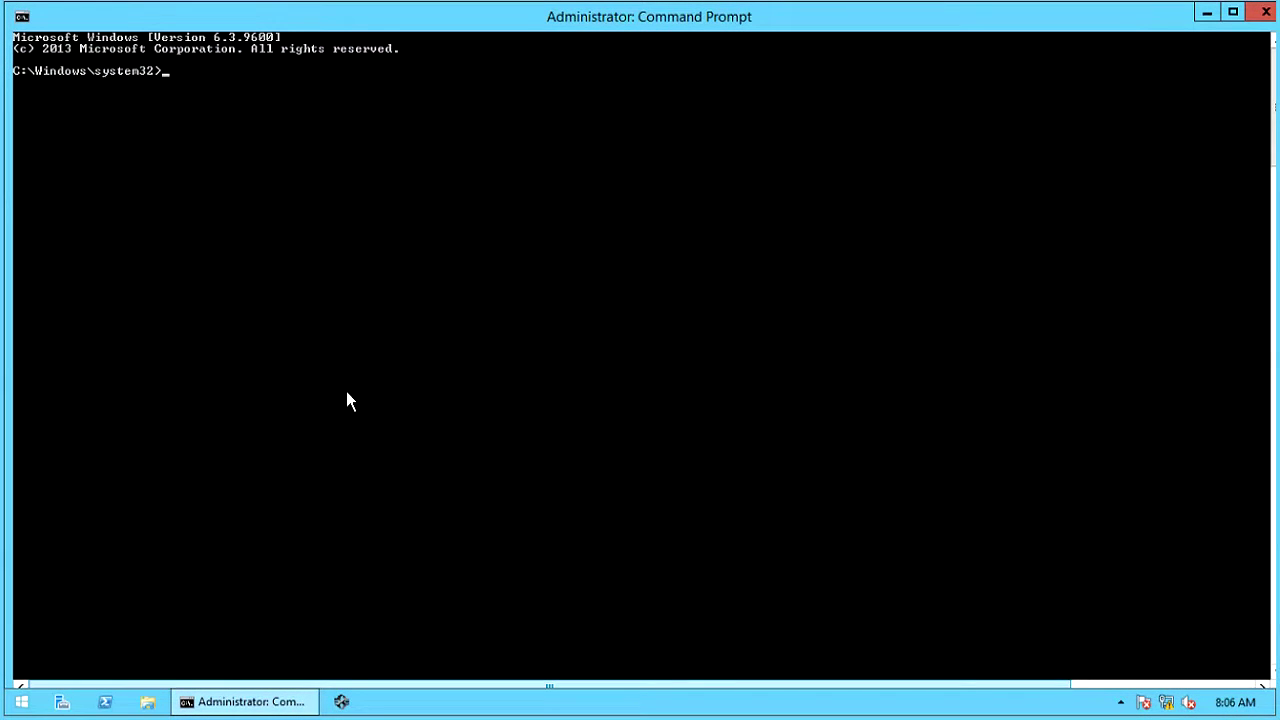
- Launch OCManager from the Emulex group in the Start screen's All Apps list
left_click(21, 704)
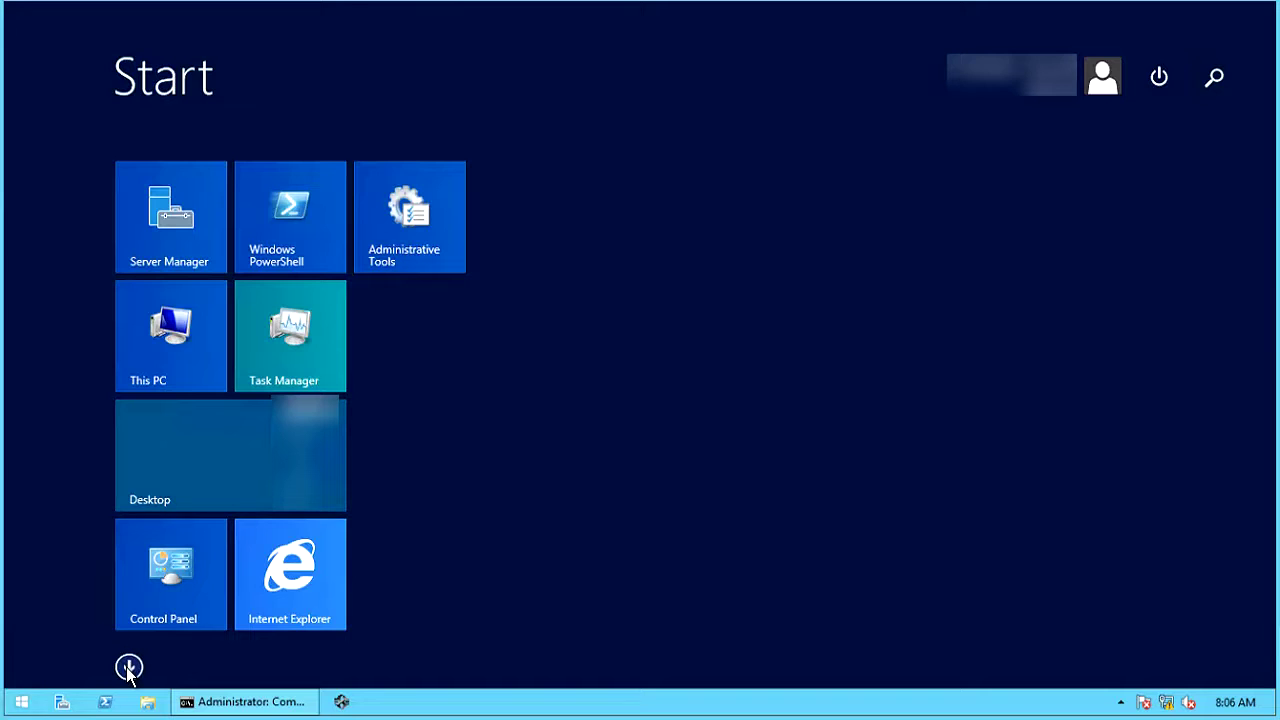
left_click(128, 668)
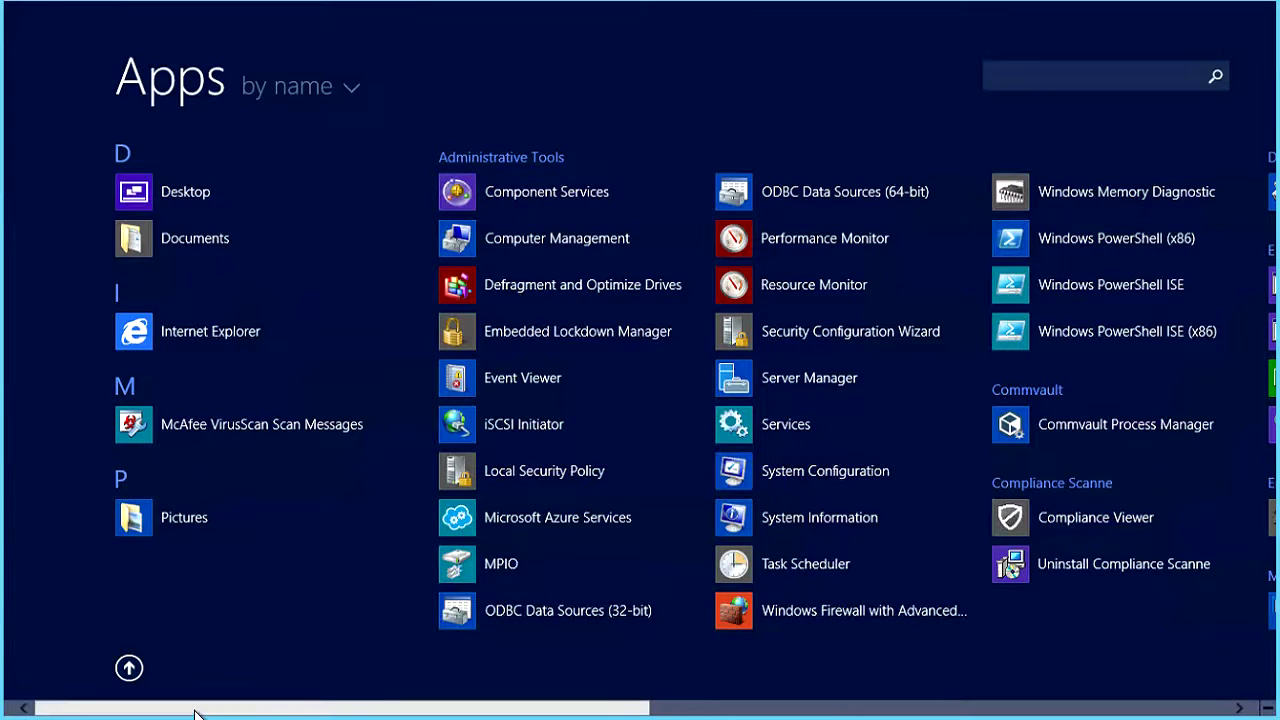
left_click_drag(196, 714, 586, 612)
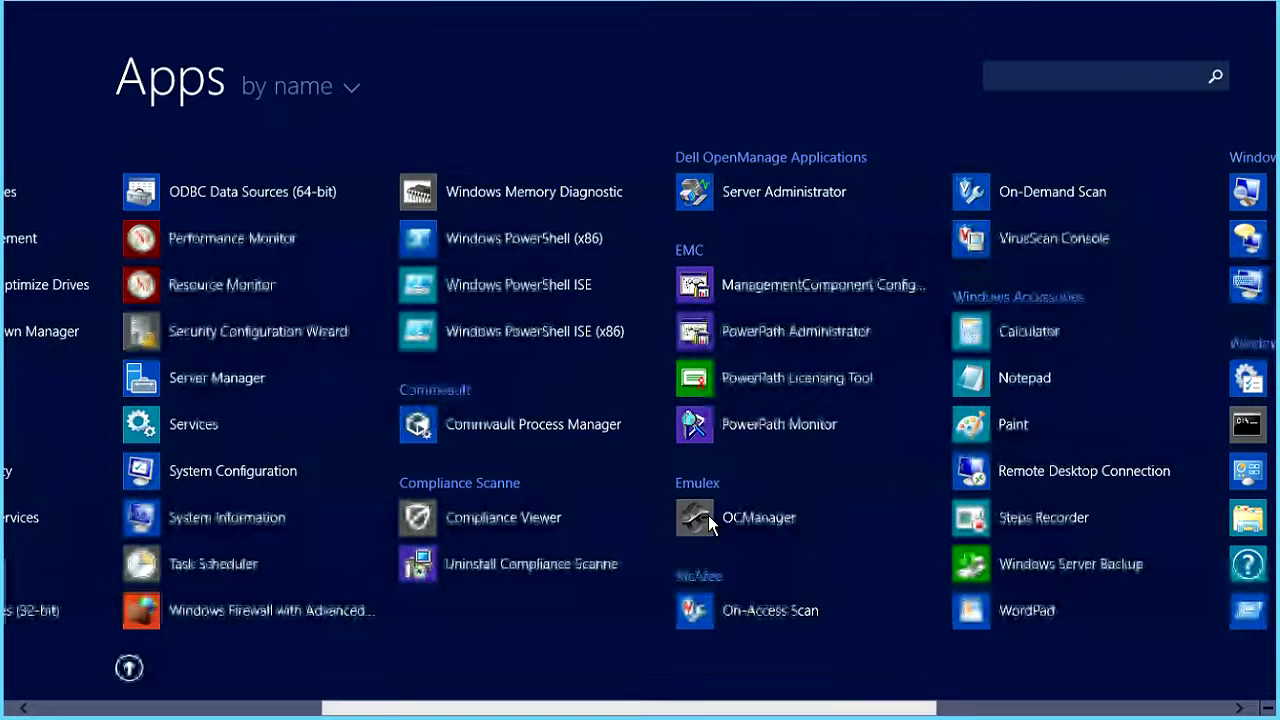
left_click(766, 515)
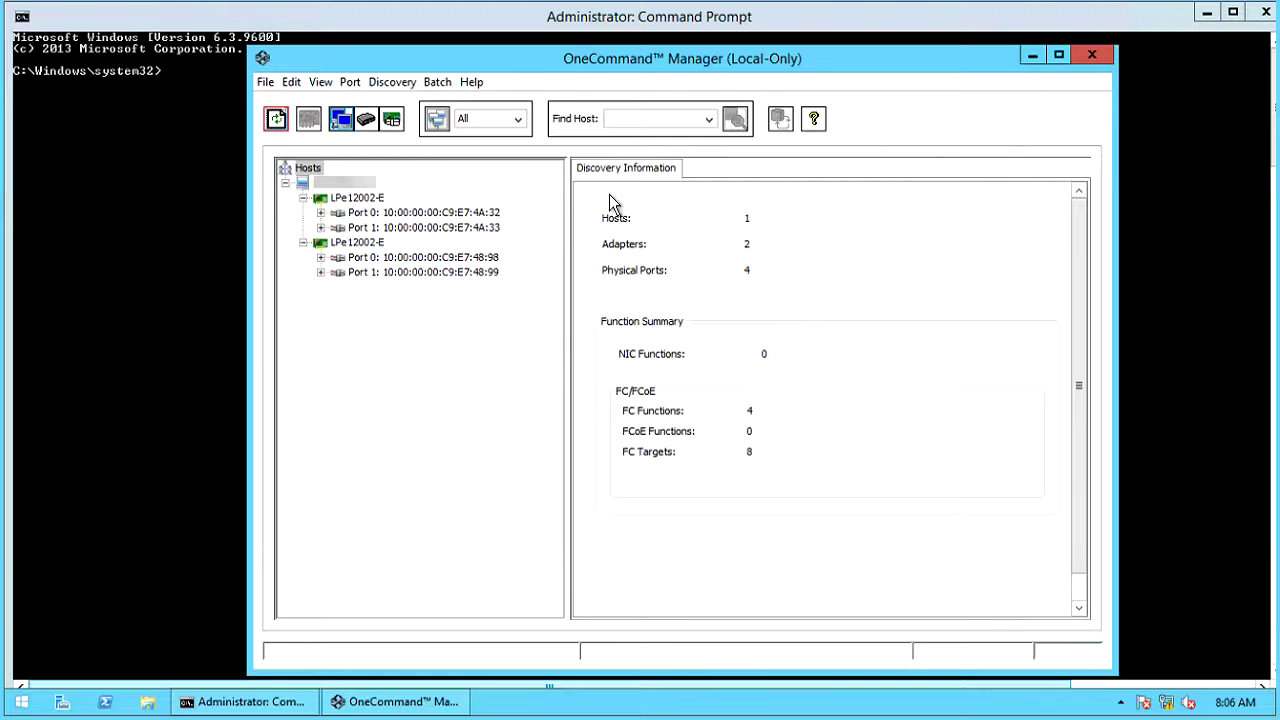
- Inspect Port 0 and Port 1 on both adapters, highlighting the first Port 0's WWN
left_click(386, 213)
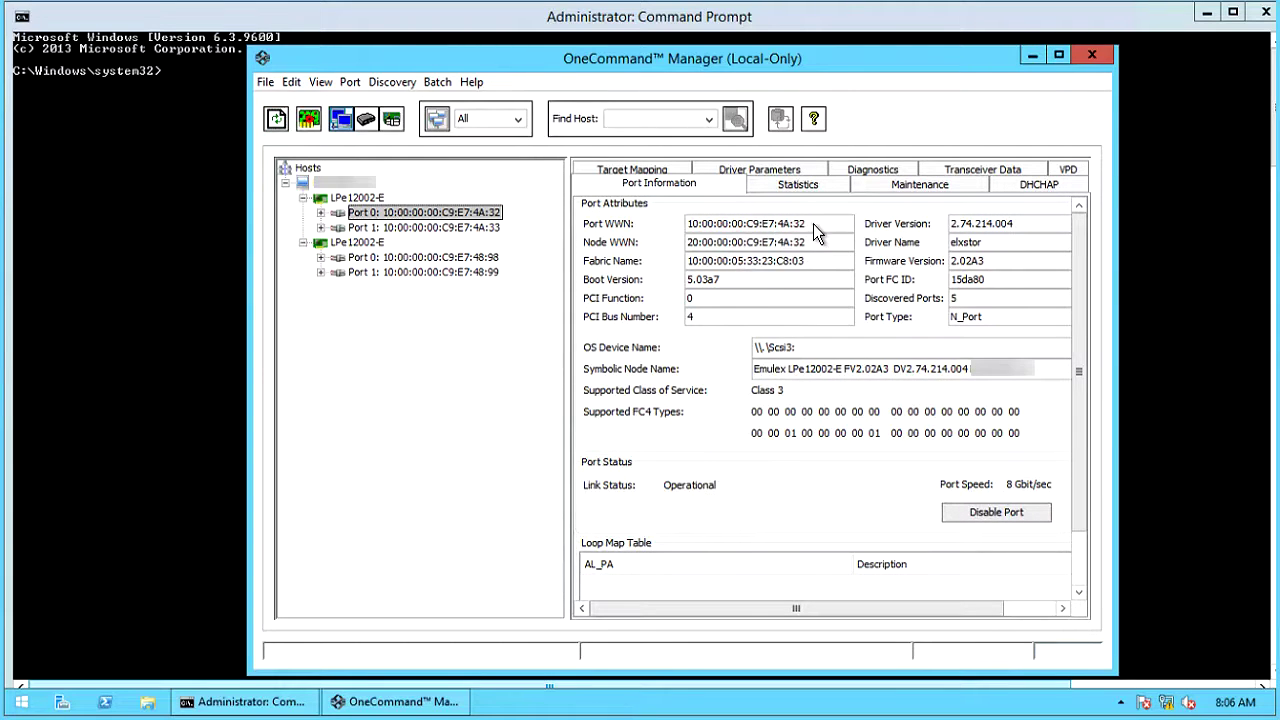
left_click_drag(813, 224, 669, 229)
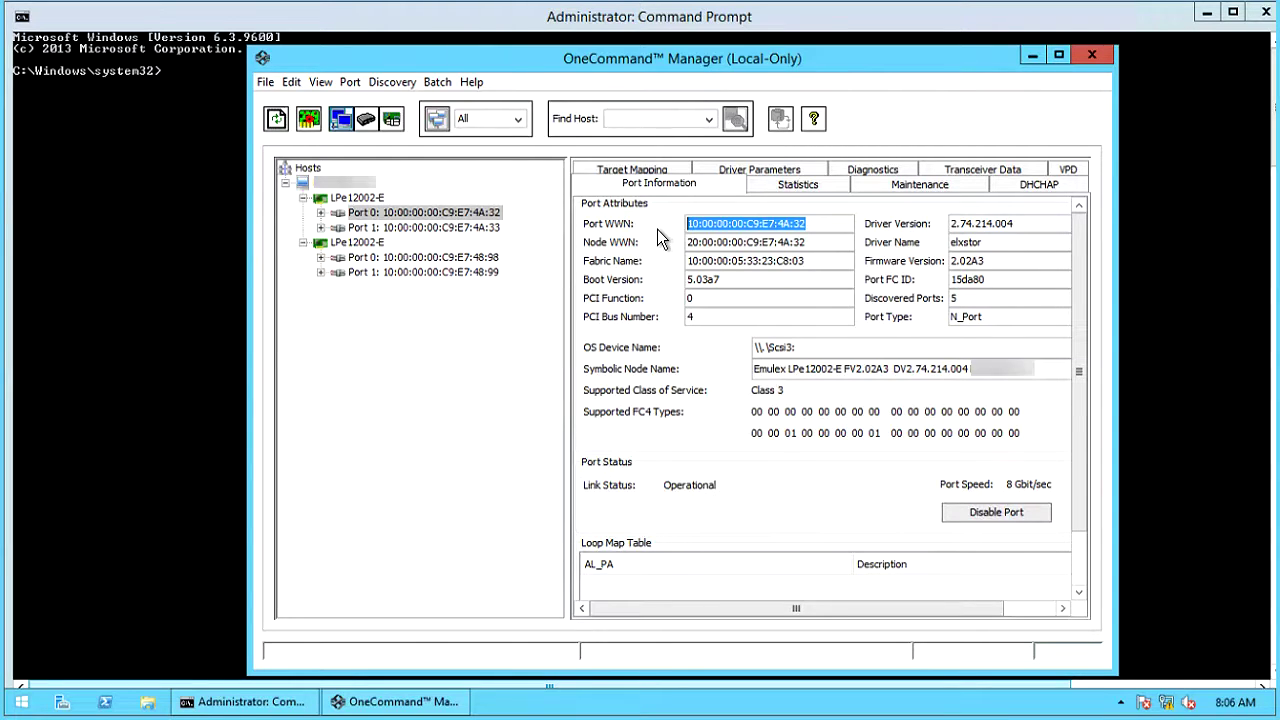
left_click(410, 228)
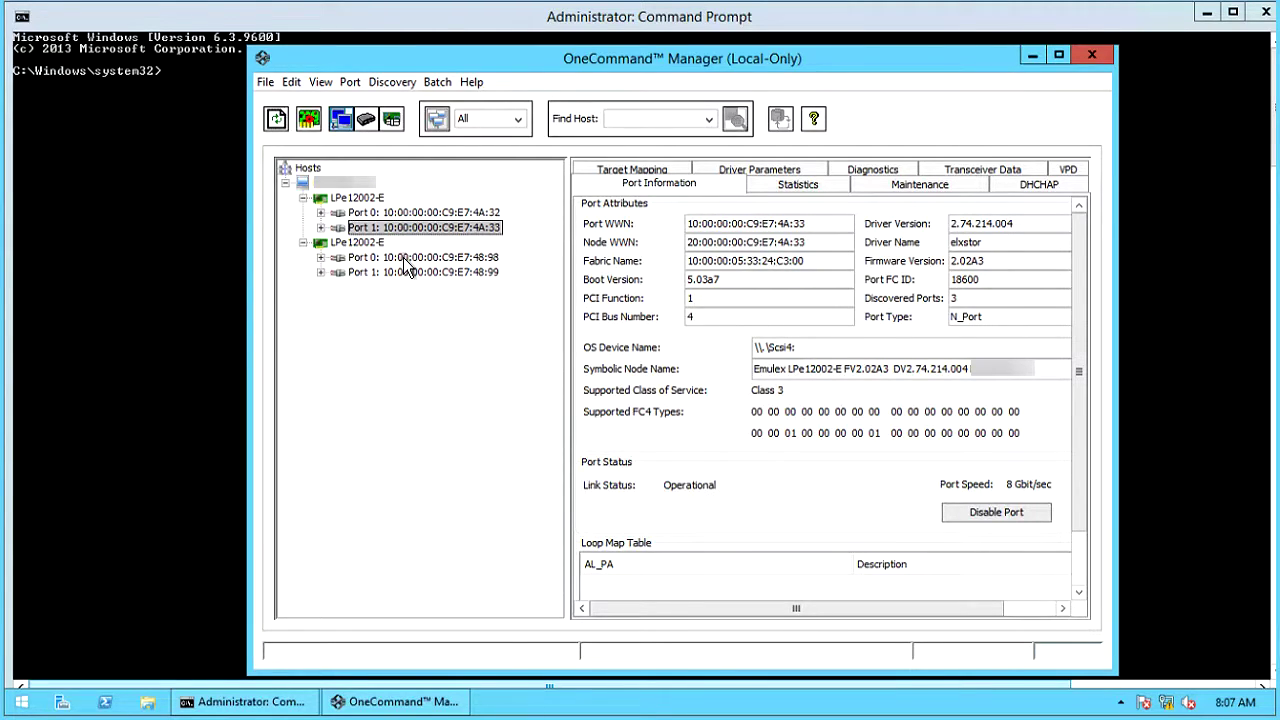
left_click(407, 260)
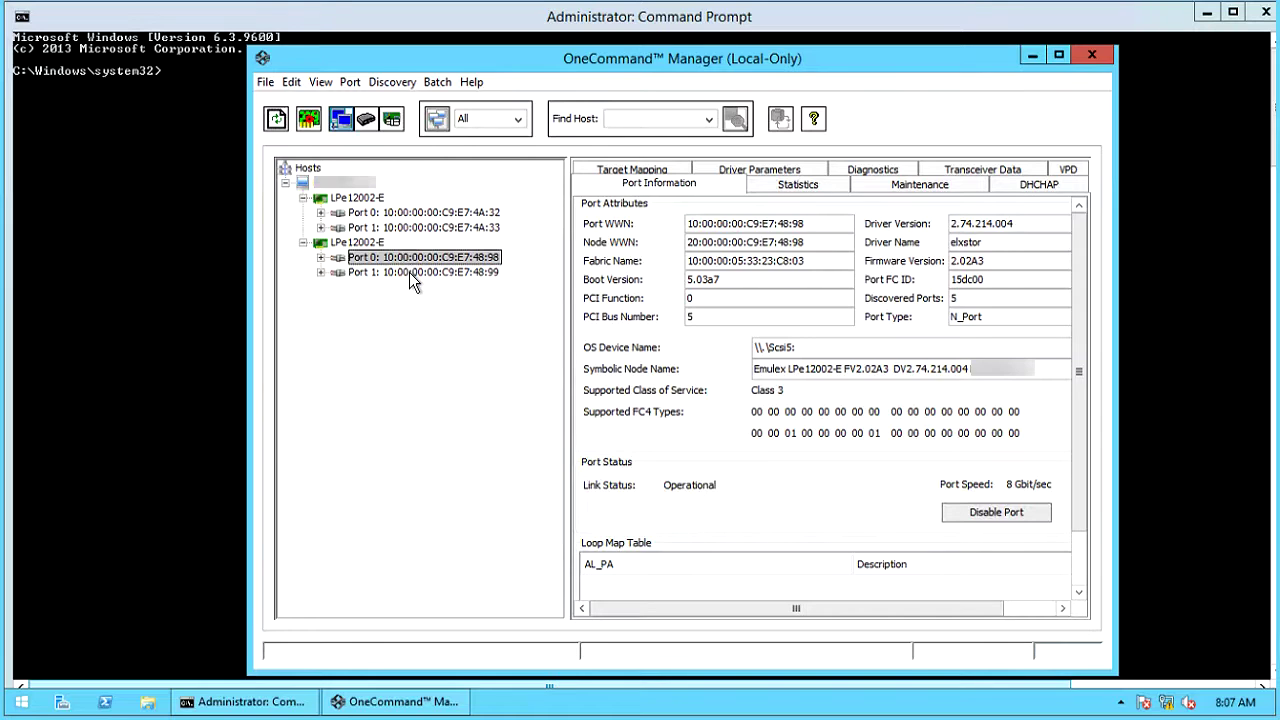
left_click(412, 274)
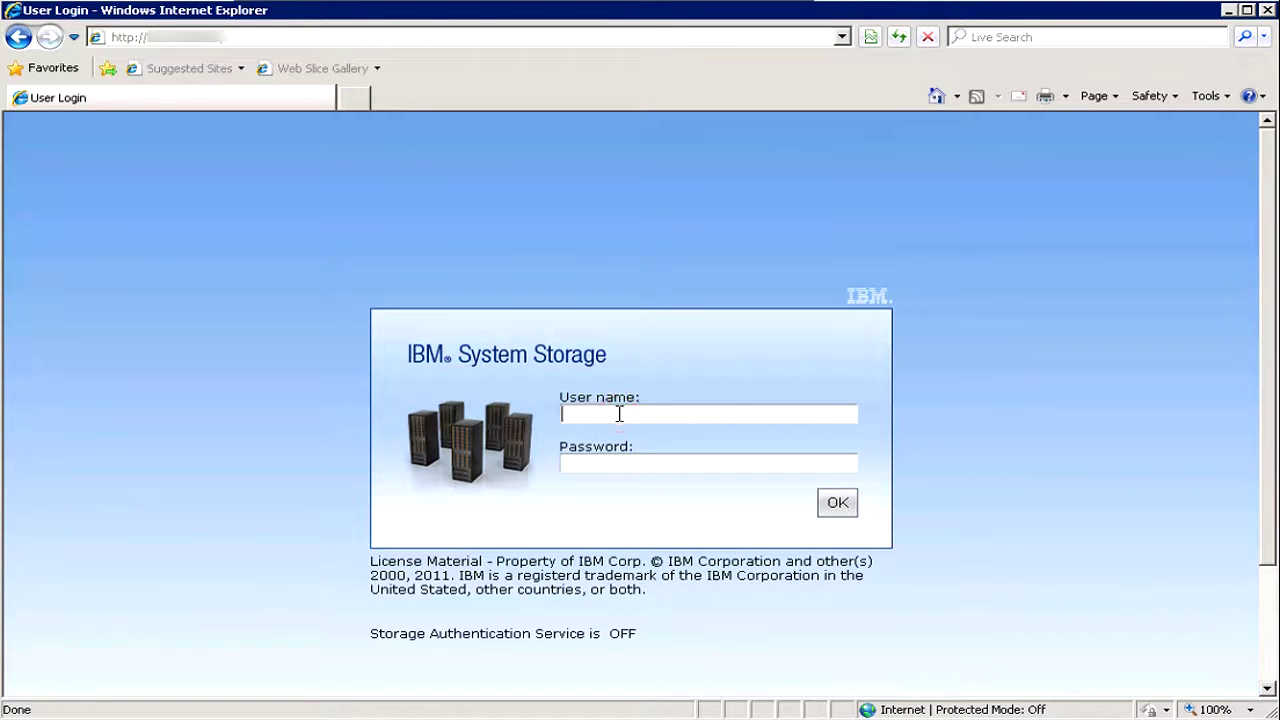
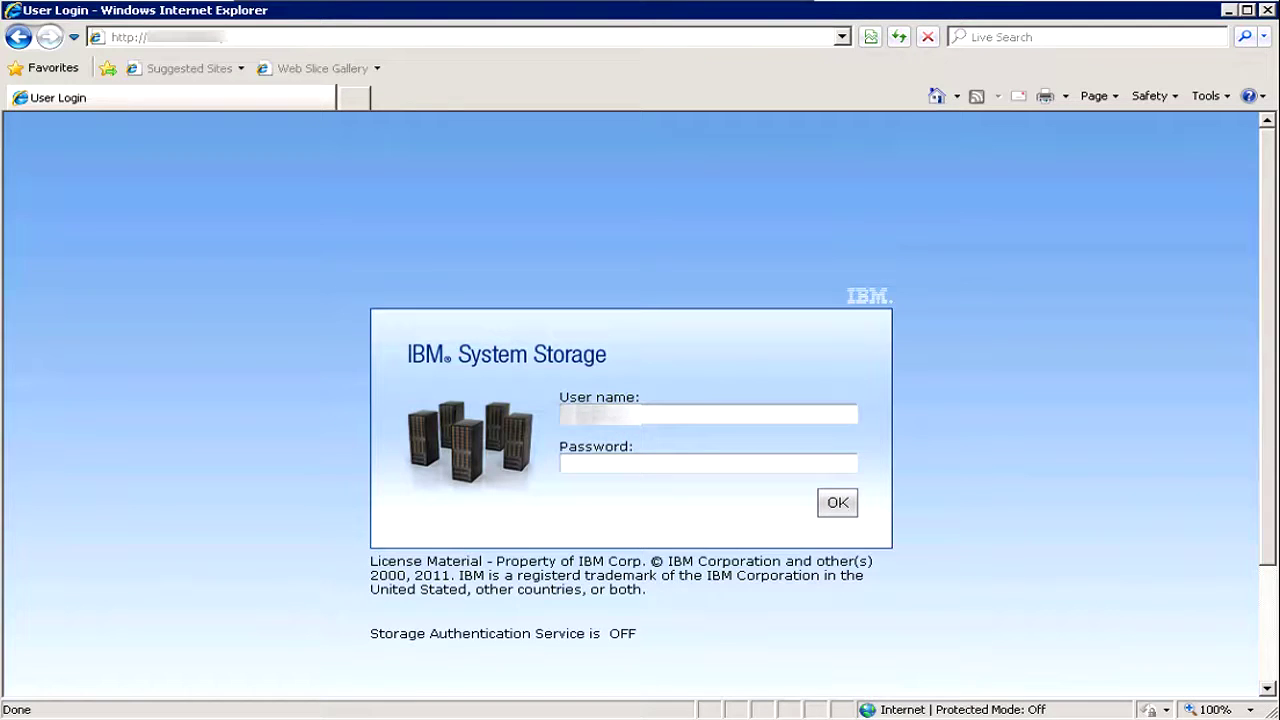
- Sign in to the TS3500 Specialist with the administrator user name and password
key("Tab")
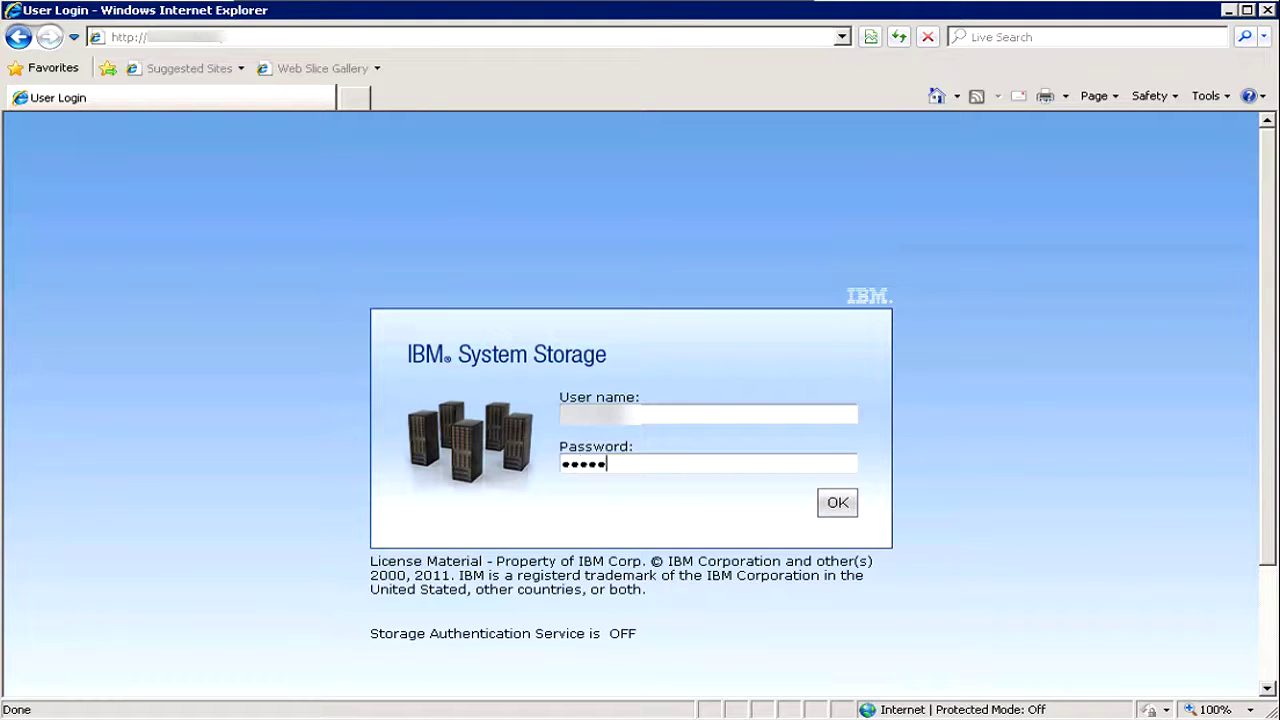
key("Return")
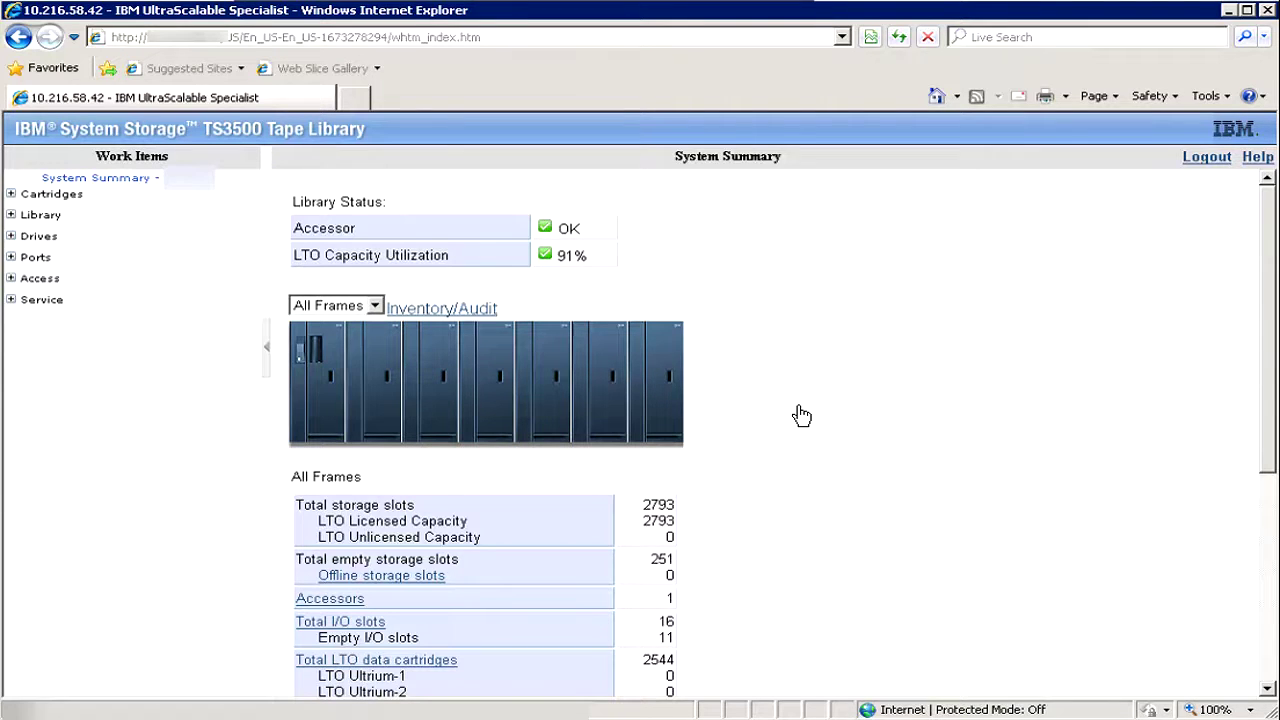
- Expand Drives, view the Drive Summary, then open the drives' World Wide Names page
left_click(10, 237)
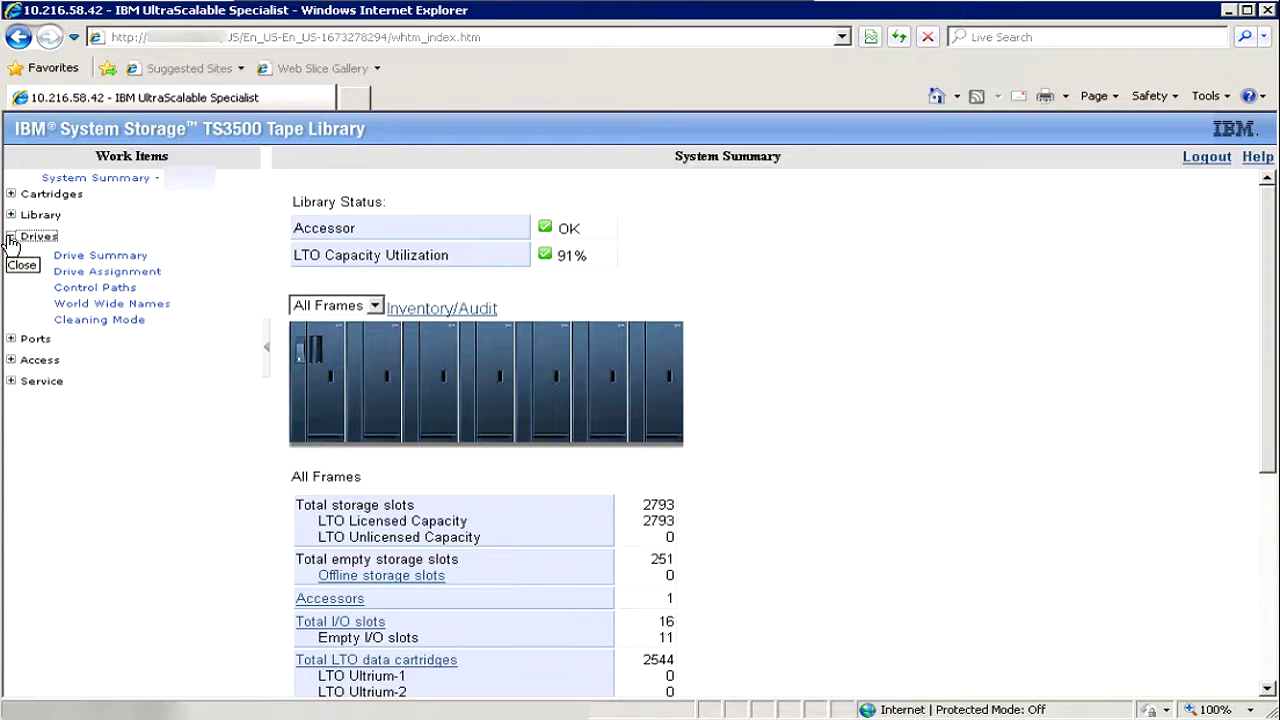
left_click(106, 256)
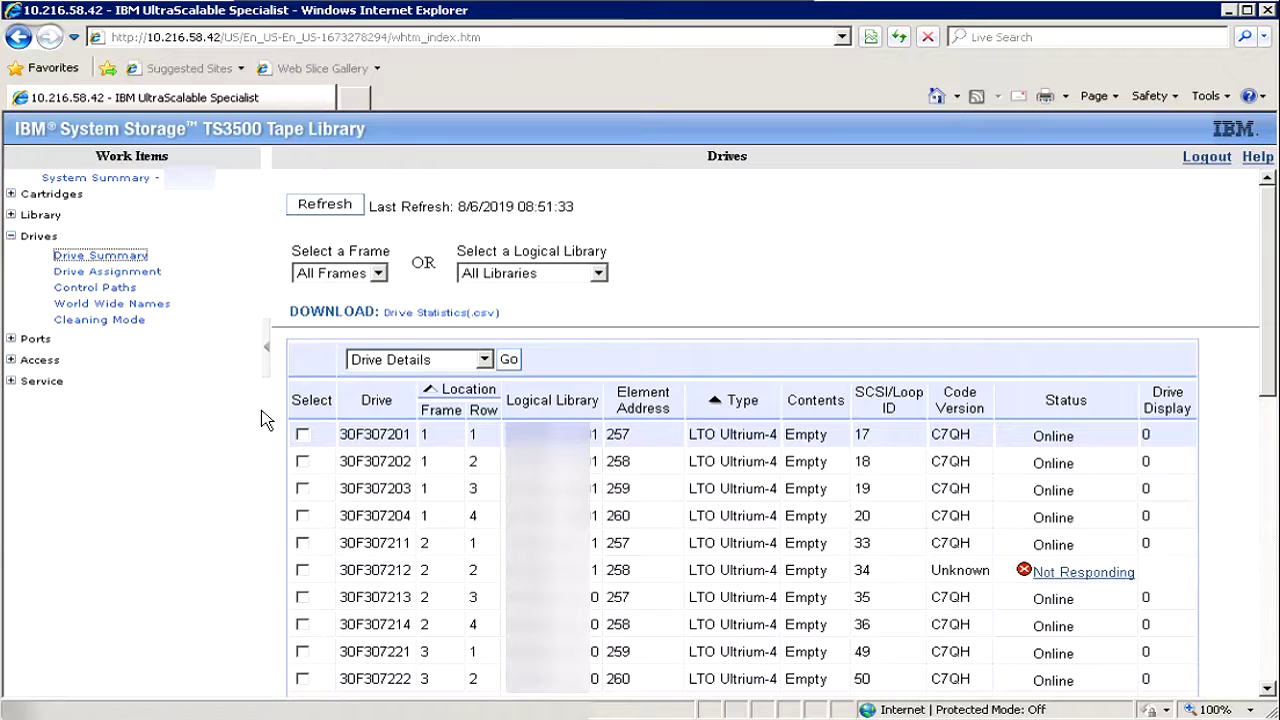
left_click(118, 307)
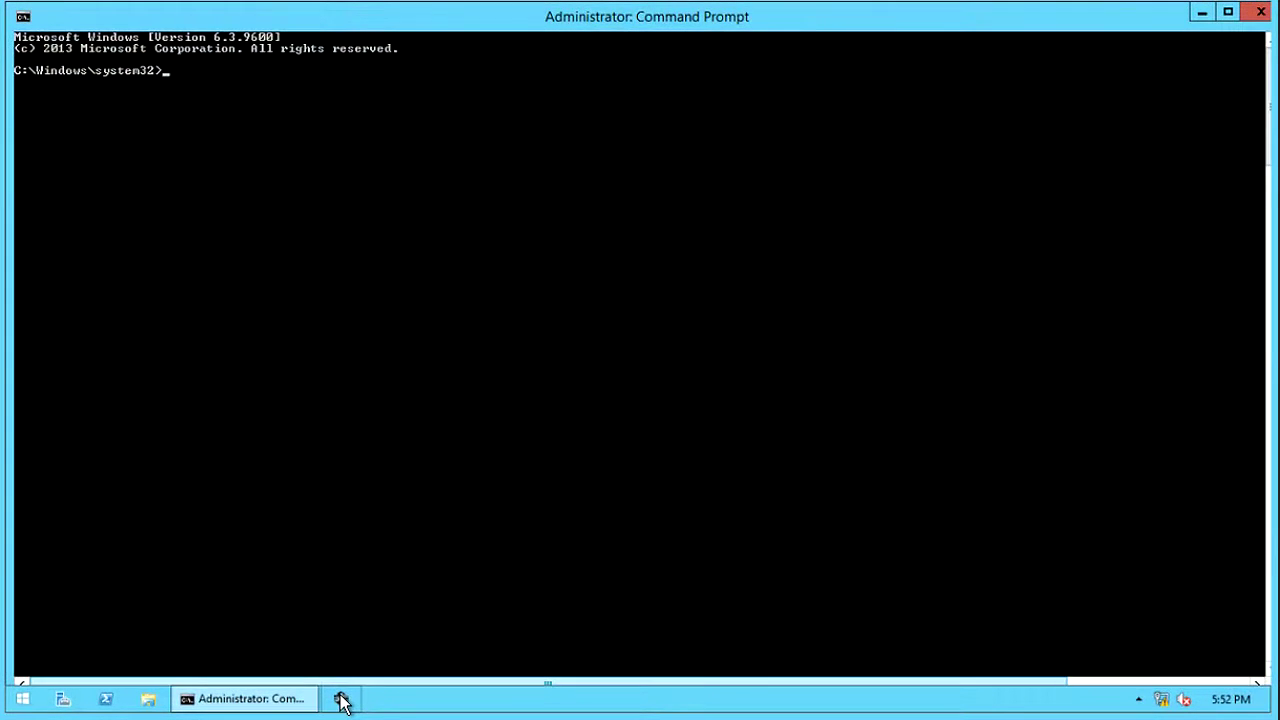
- Relaunch OneCommand Manager from its taskbar icon
left_click(340, 700)
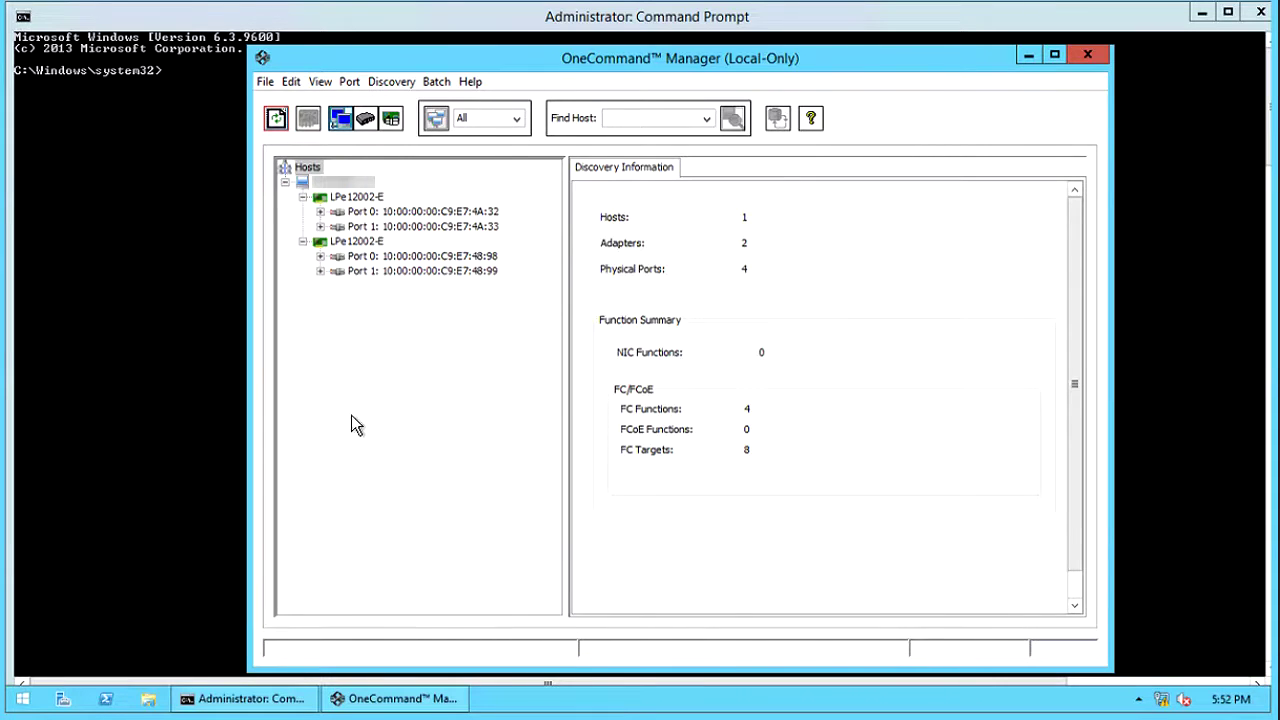
- Expand the first adapter's Port 0 targets and view LUN 0 and target 26:00:00:21:88:4C:63:35
left_click(397, 219)
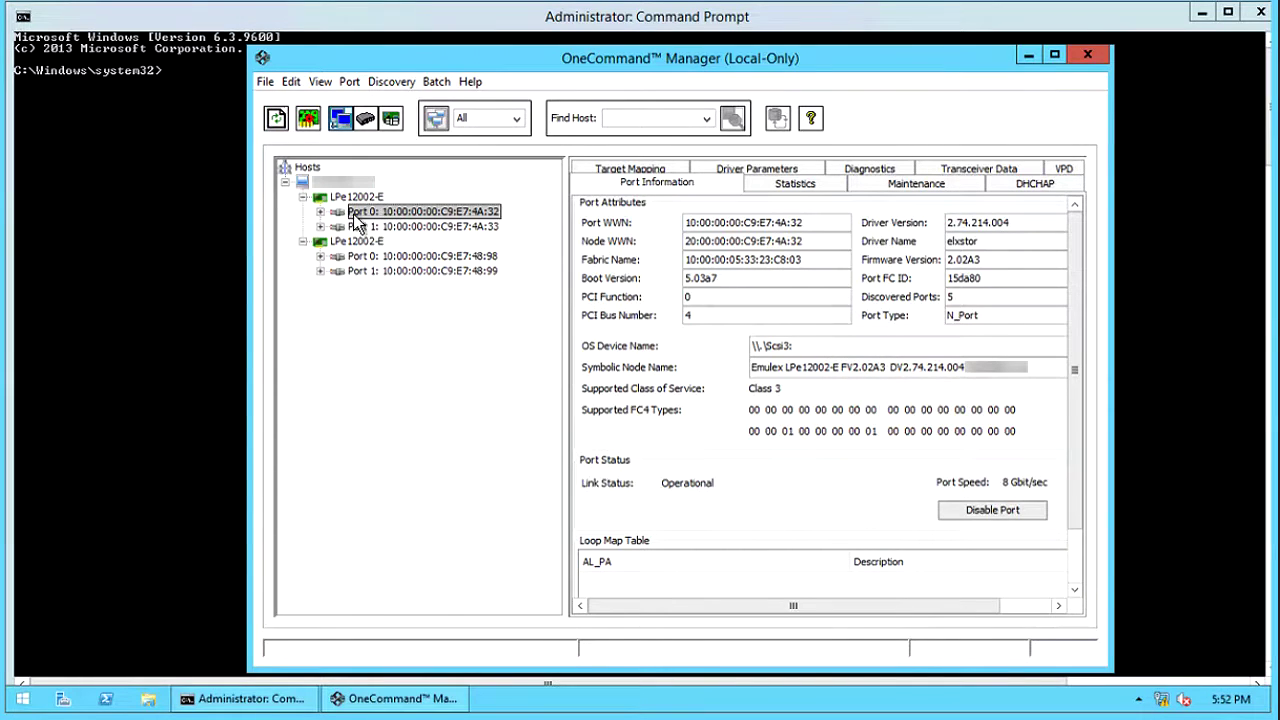
left_click(320, 212)
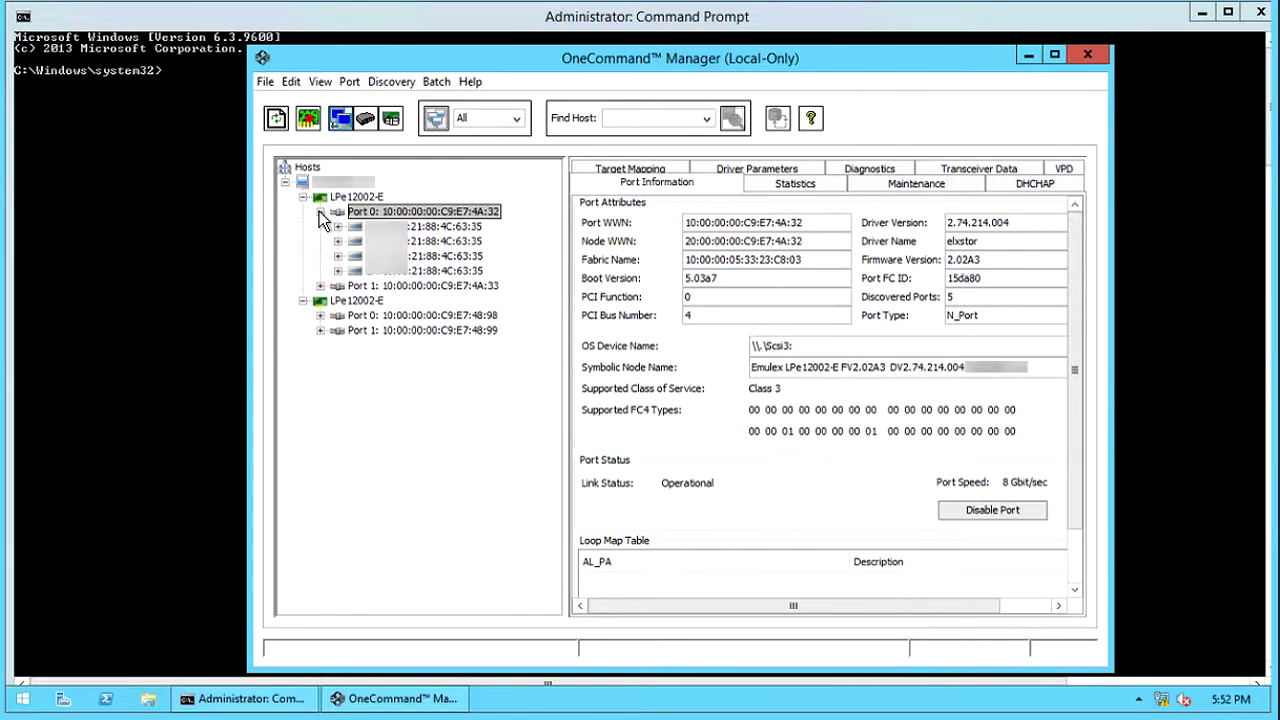
key("Down")
key("Down")
key("Down")
key("Down")
key("Down")
key("Down")
key("Down")
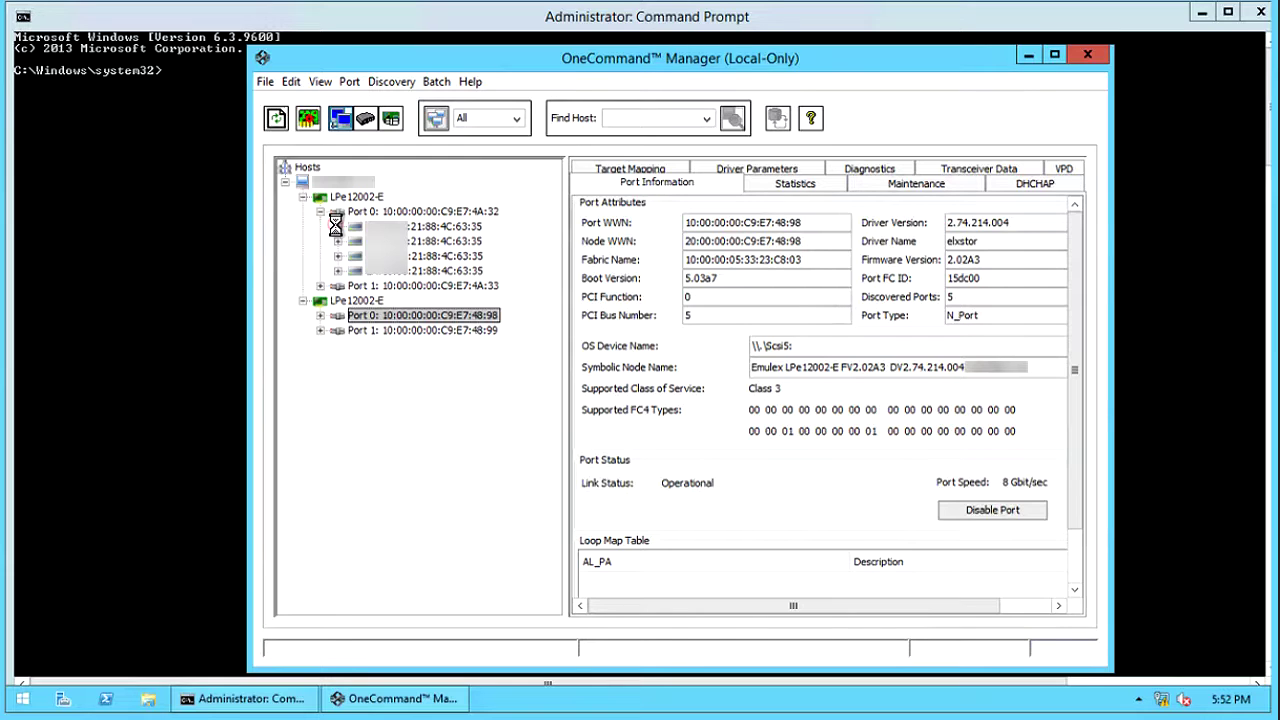
left_click(337, 226)
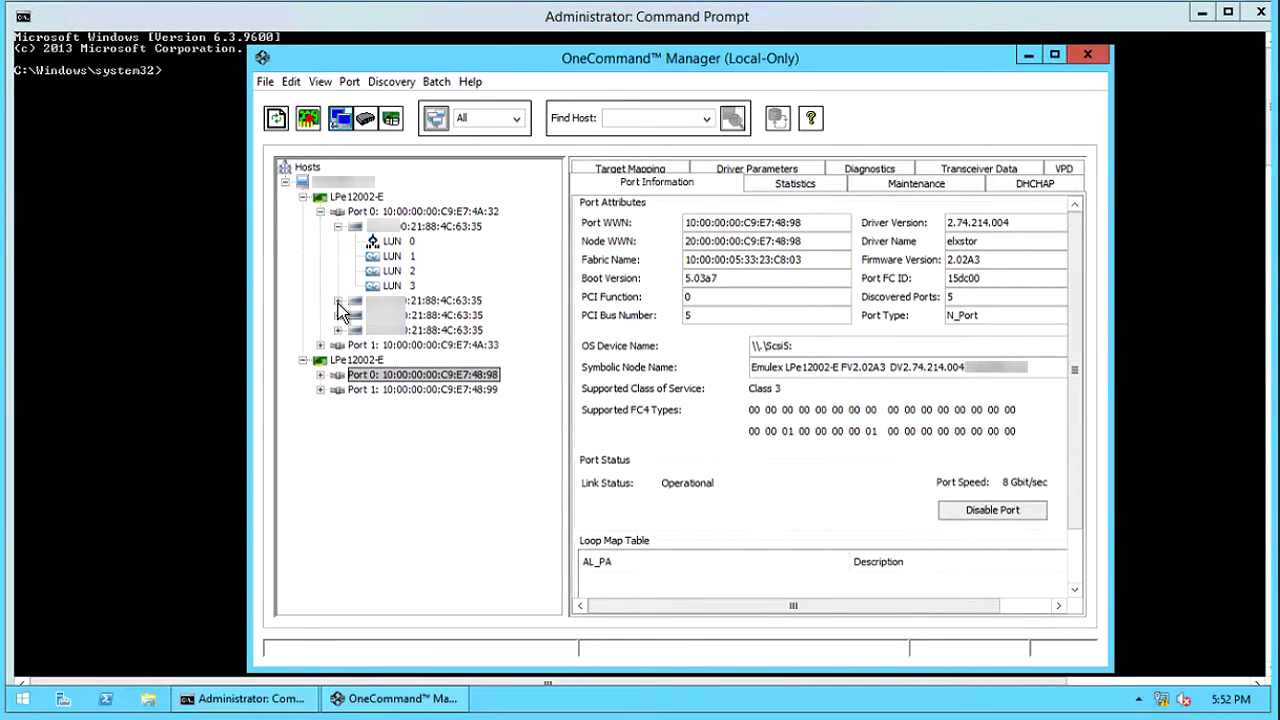
left_click(393, 242)
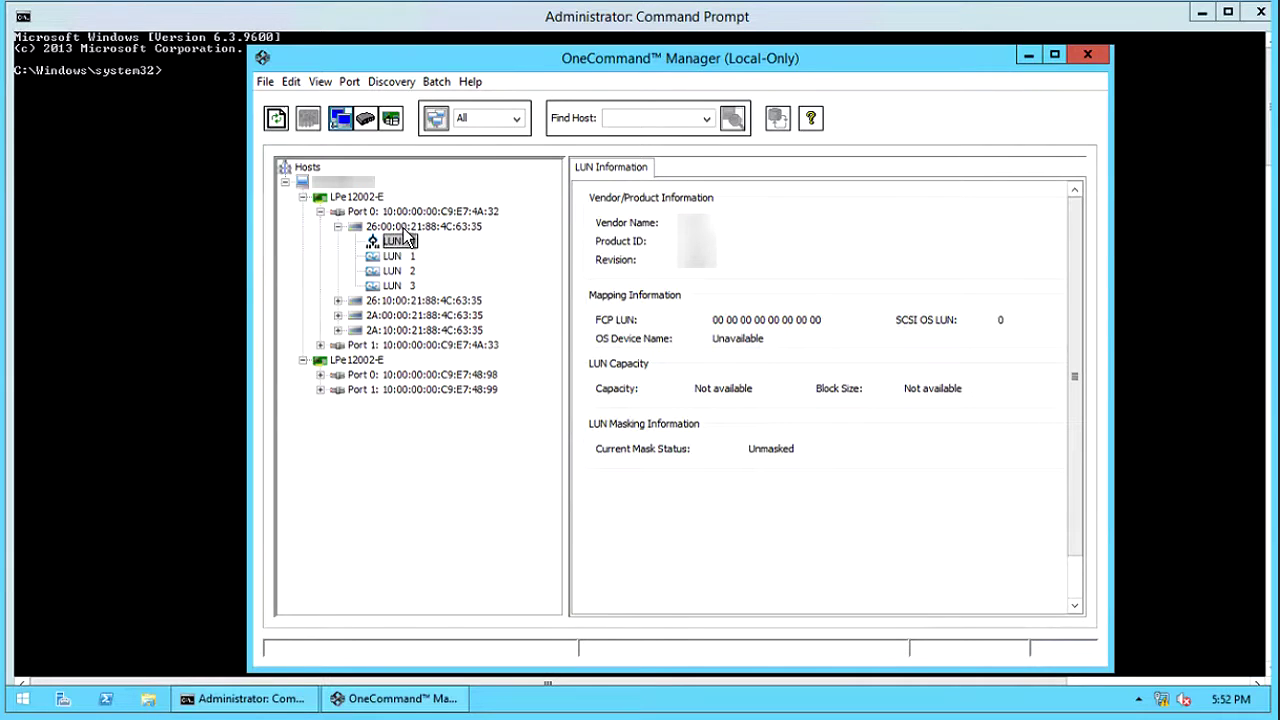
left_click(402, 228)
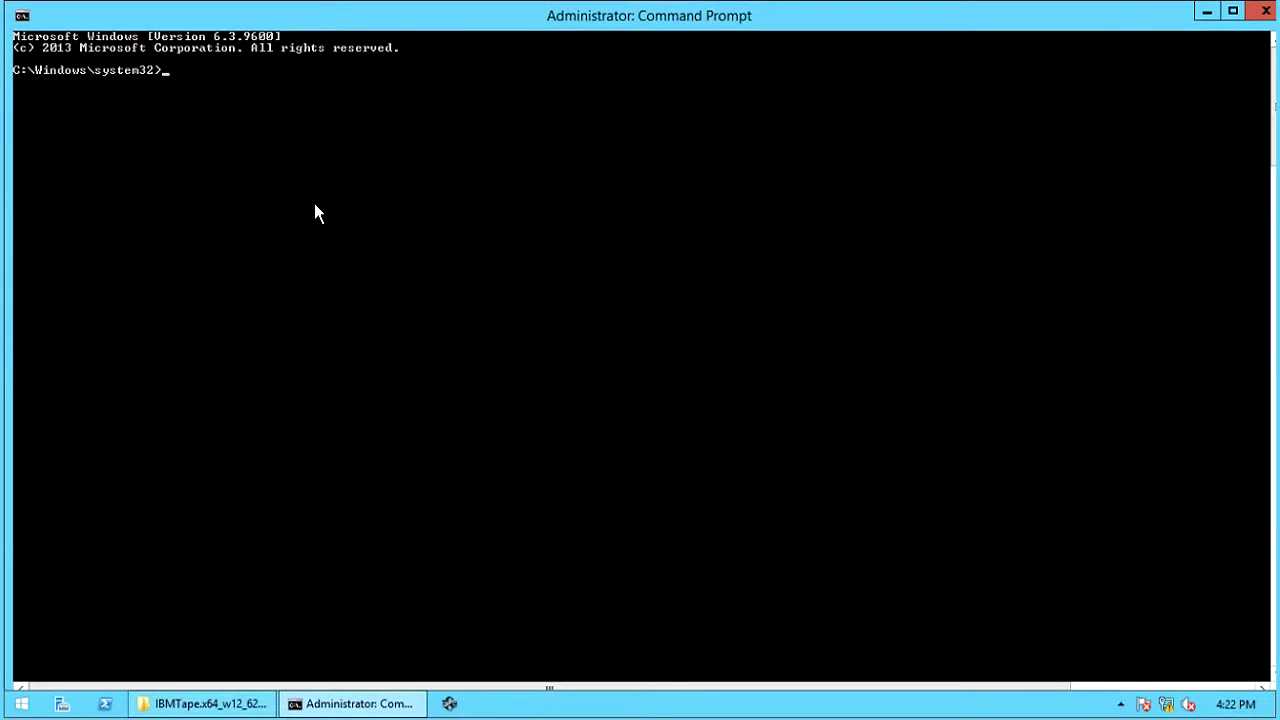
- Run devmgmt.msc at the system32 prompt to launch Device Manager
type("devmgmt.msc")
key("Return")
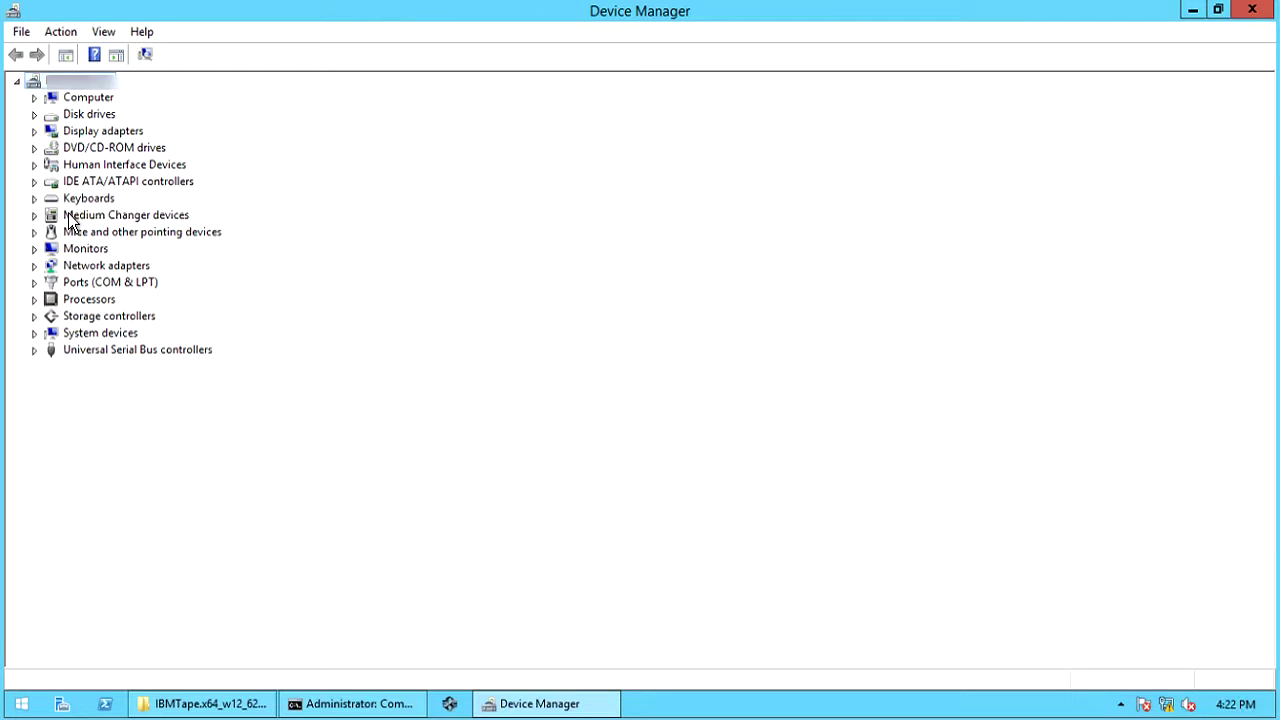
- Scan for hardware changes and expand the new Tape drives category of IBM ULTRIUM-TD3 devices
left_click(33, 215)
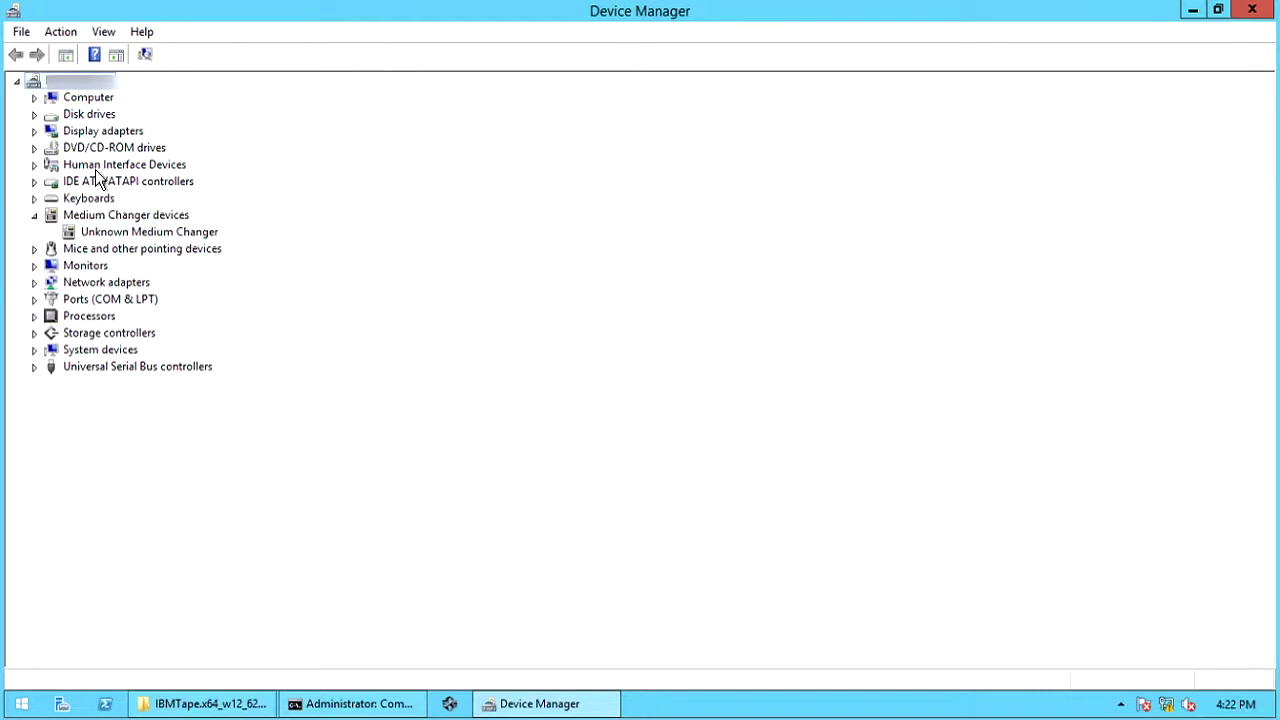
right_click(109, 83)
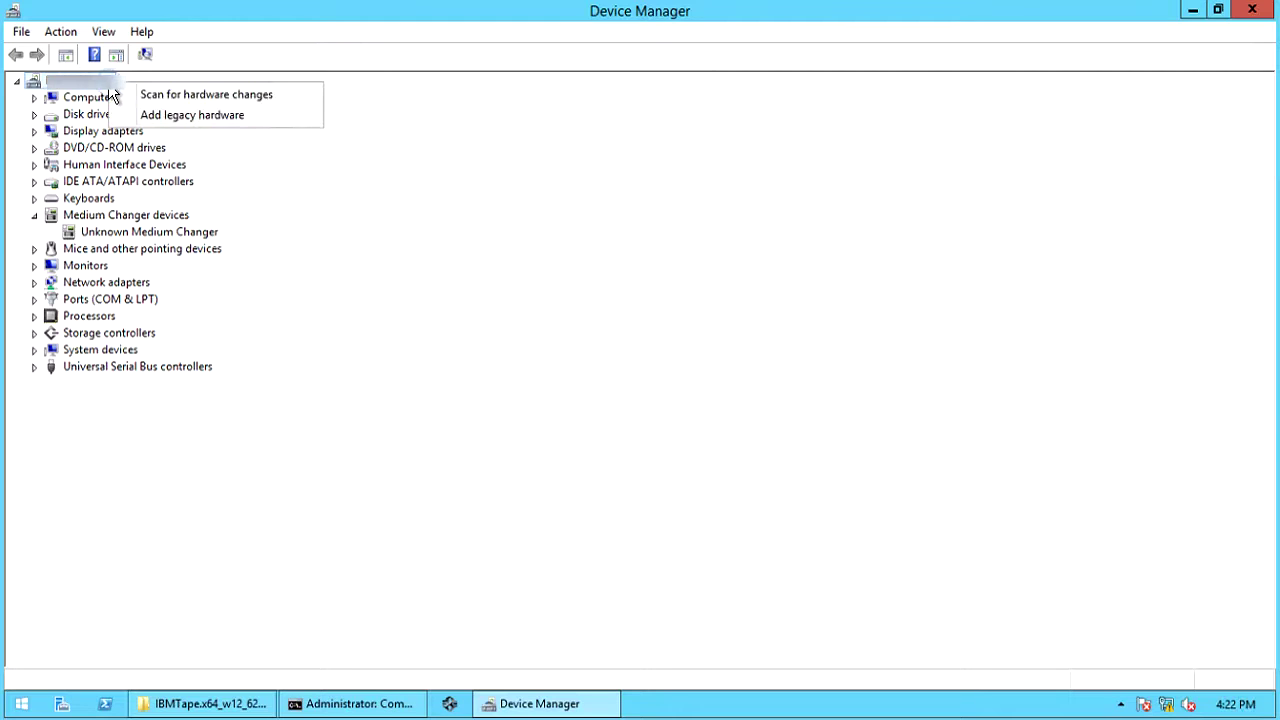
left_click(152, 97)
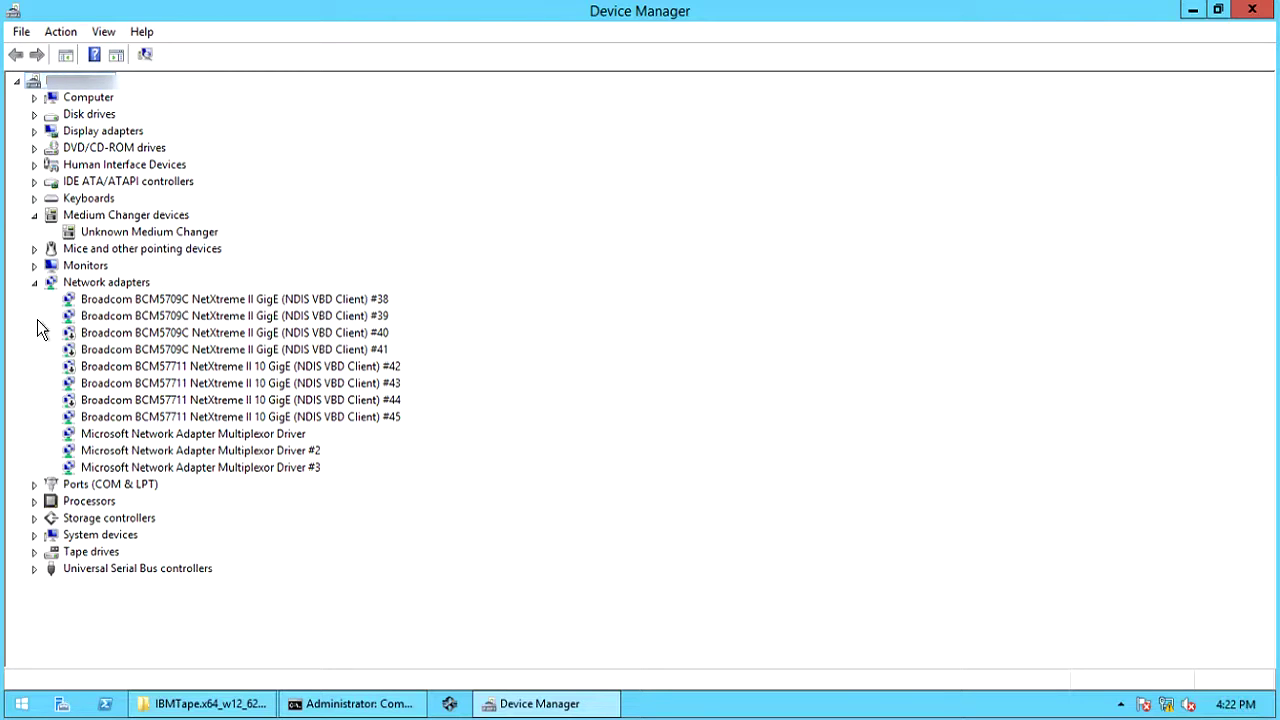
left_click(34, 283)
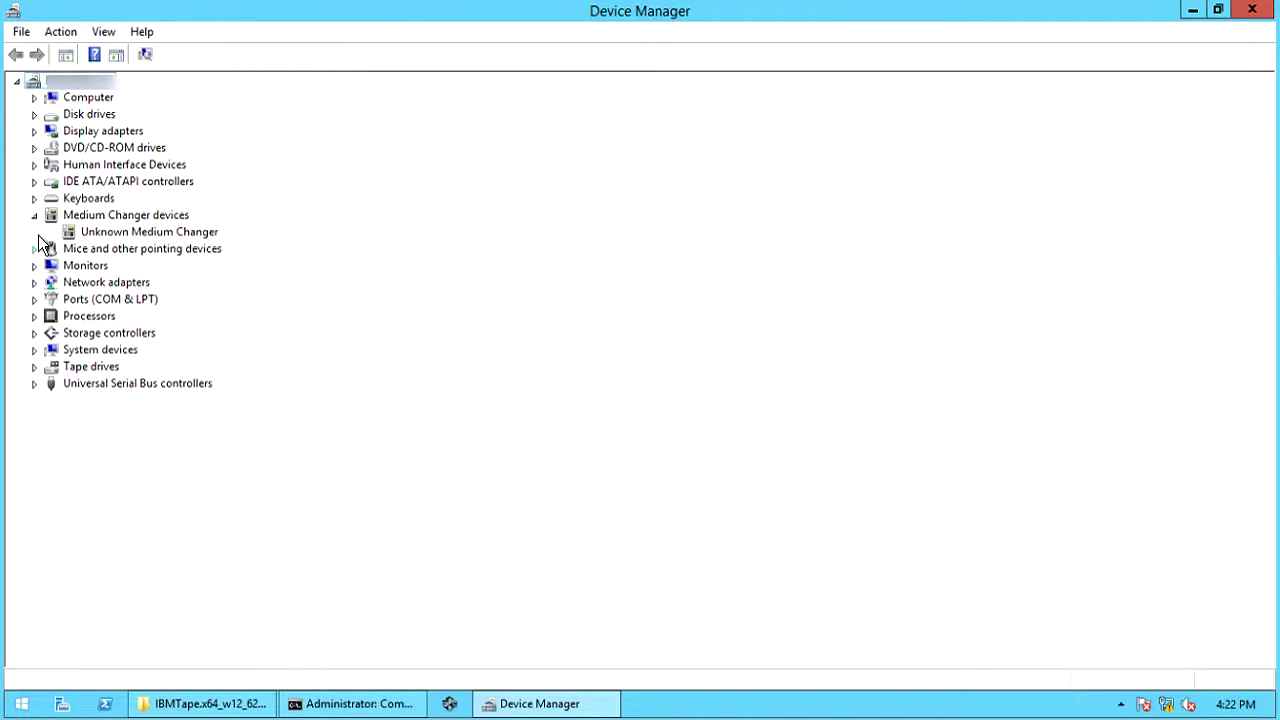
left_click(34, 368)
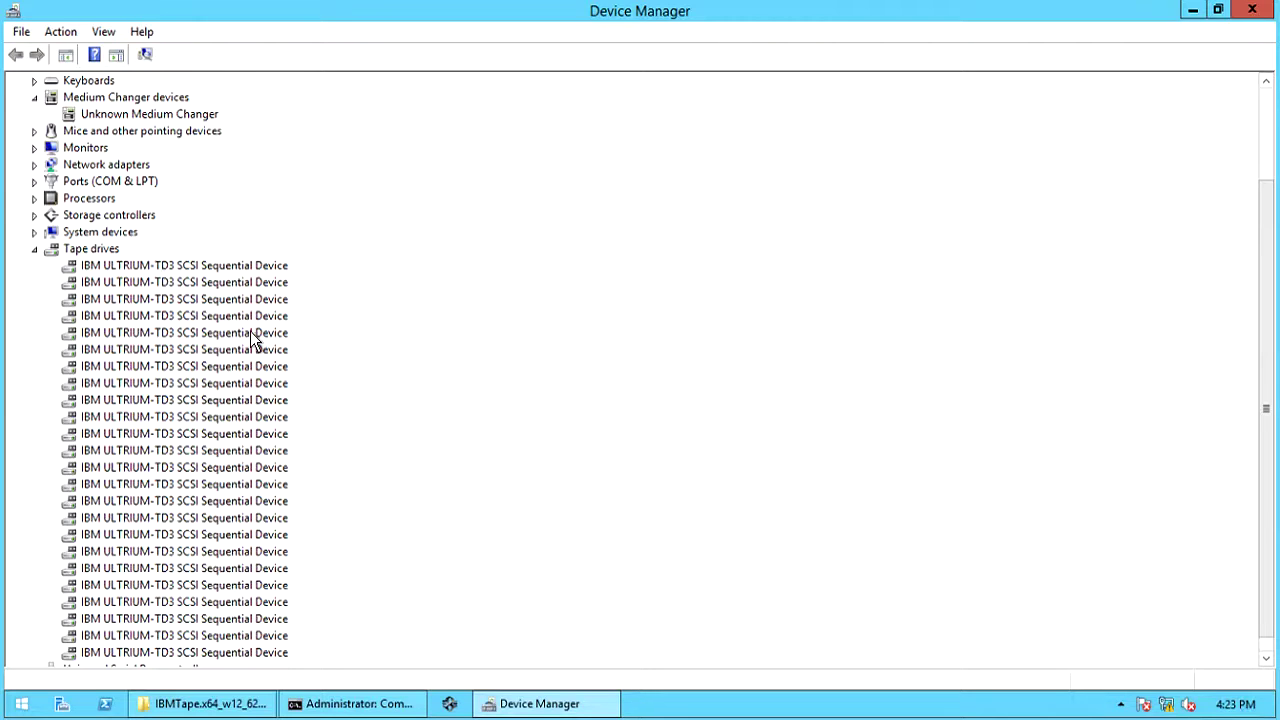
- Review the first tape drive's General, Driver (6.3.9600.18817) and Tape Symbolic Name (Tape12) tabs
right_click(160, 267)
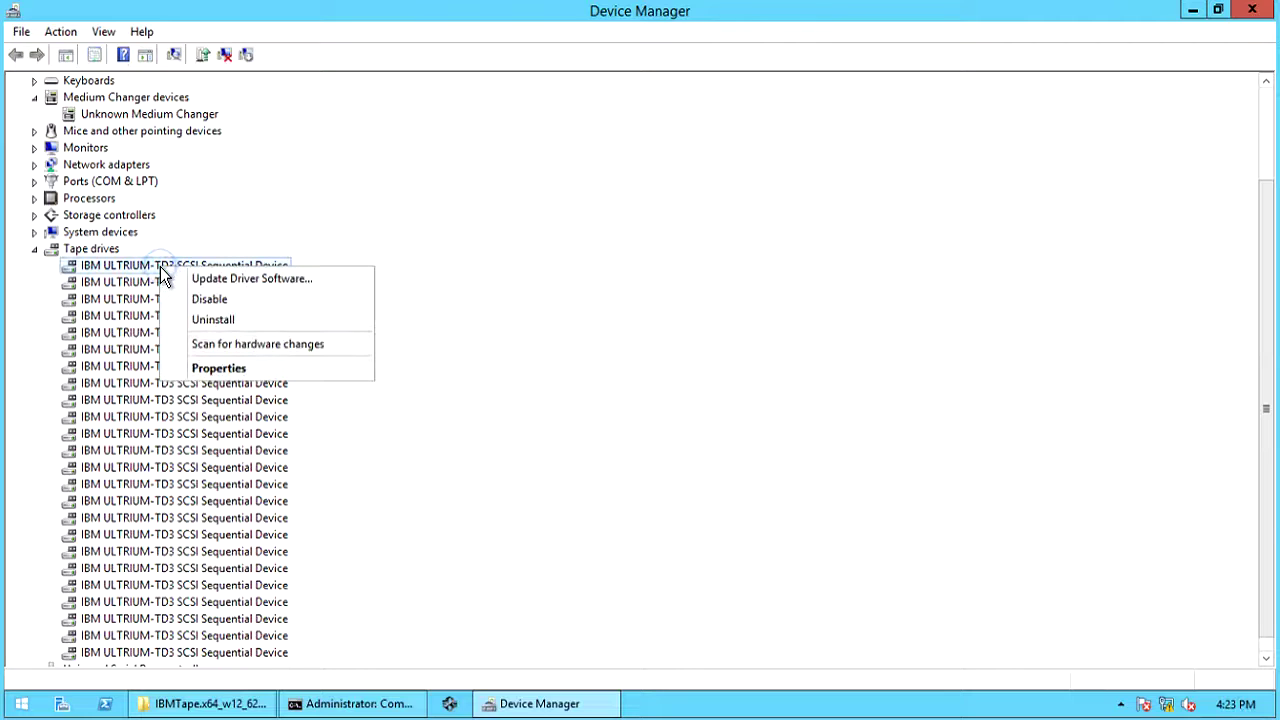
left_click(220, 368)
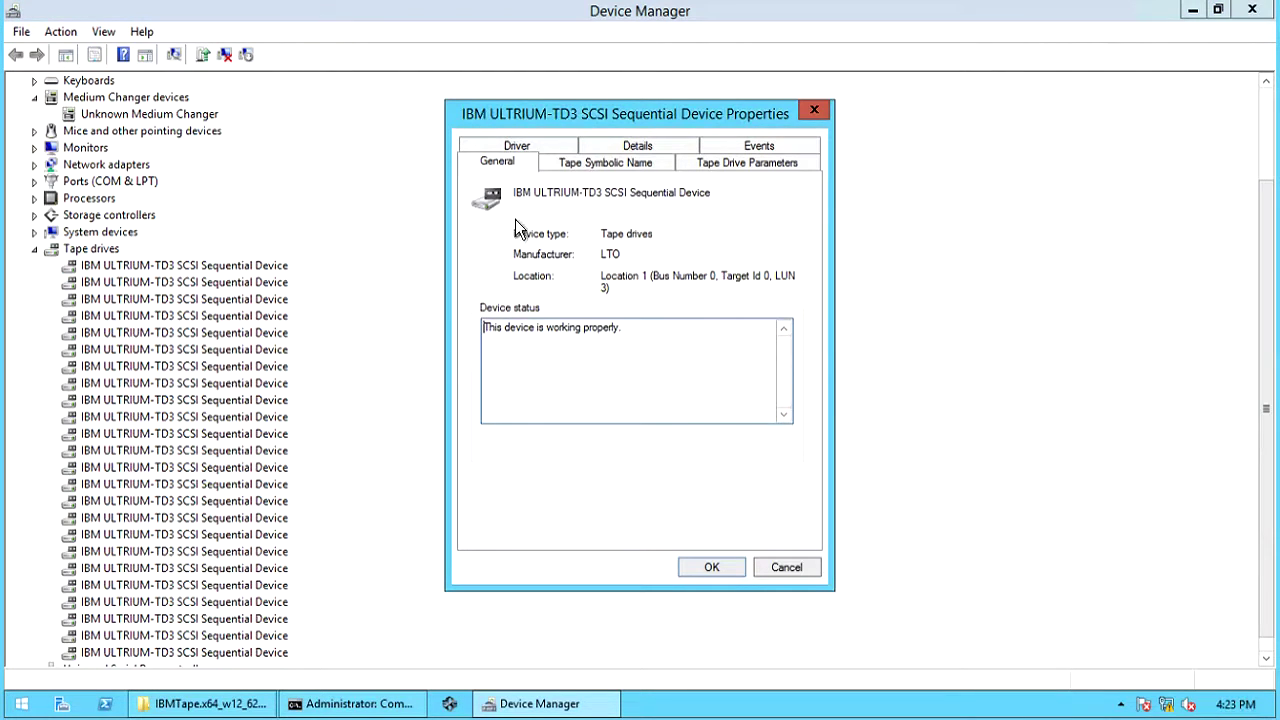
left_click(541, 145)
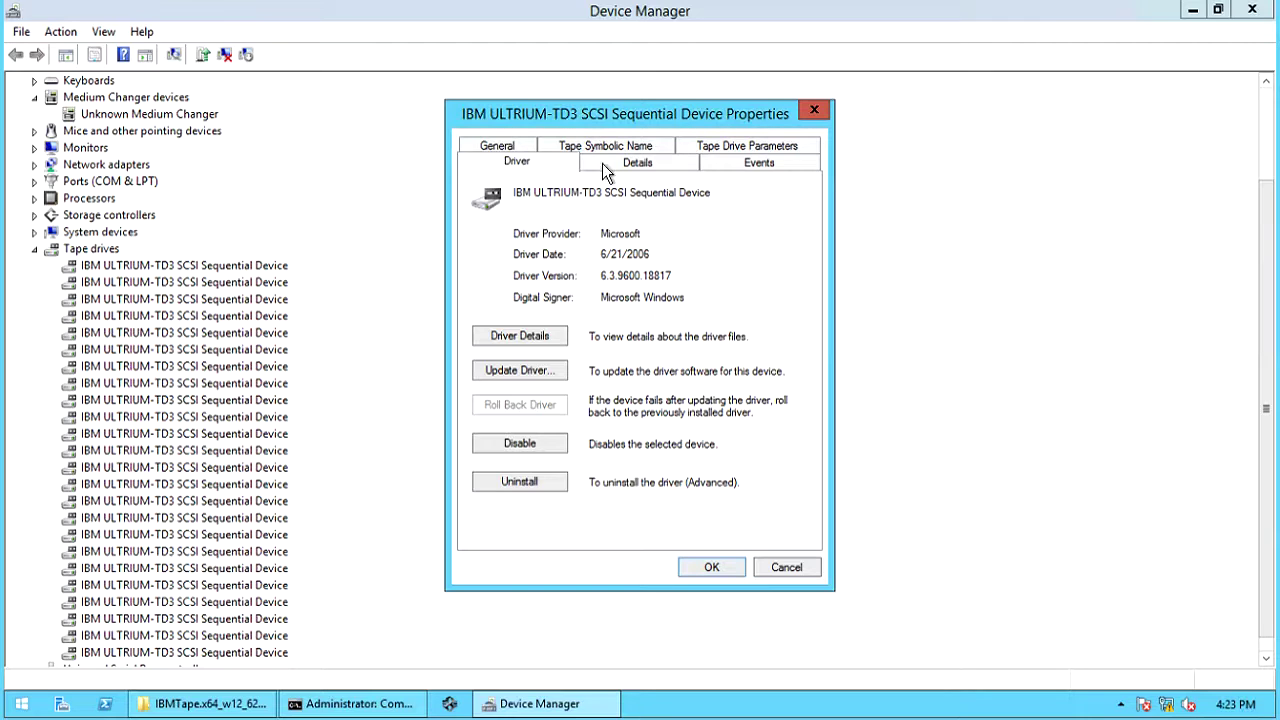
left_click(662, 148)
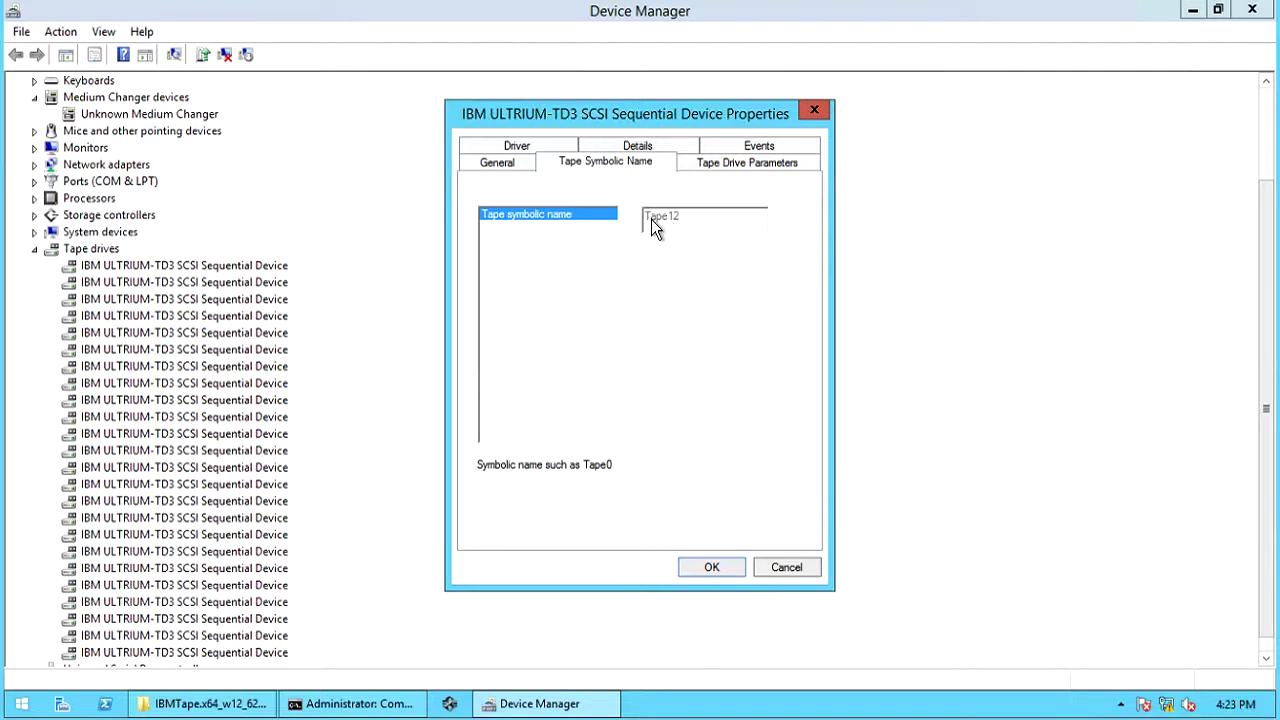
left_click(511, 161)
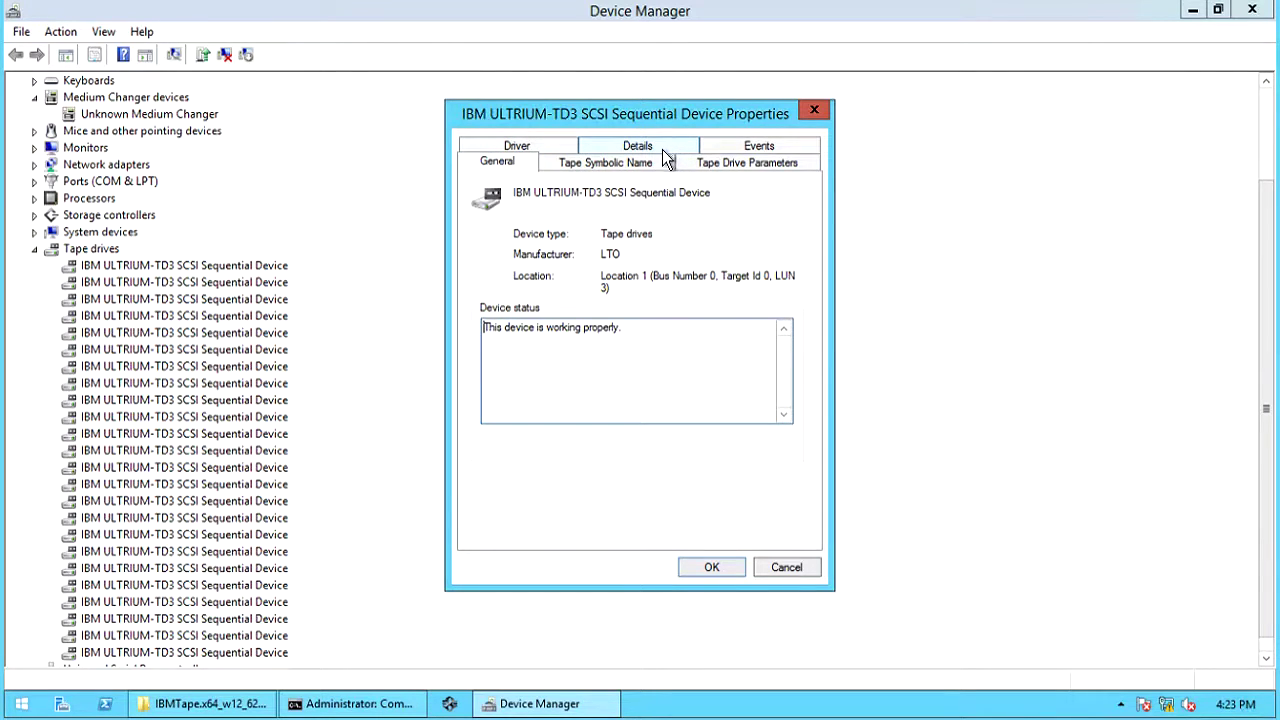
- Check the first tape drive's compatible drivers (only LTO Tape drive), then cancel without updating
left_click(780, 570)
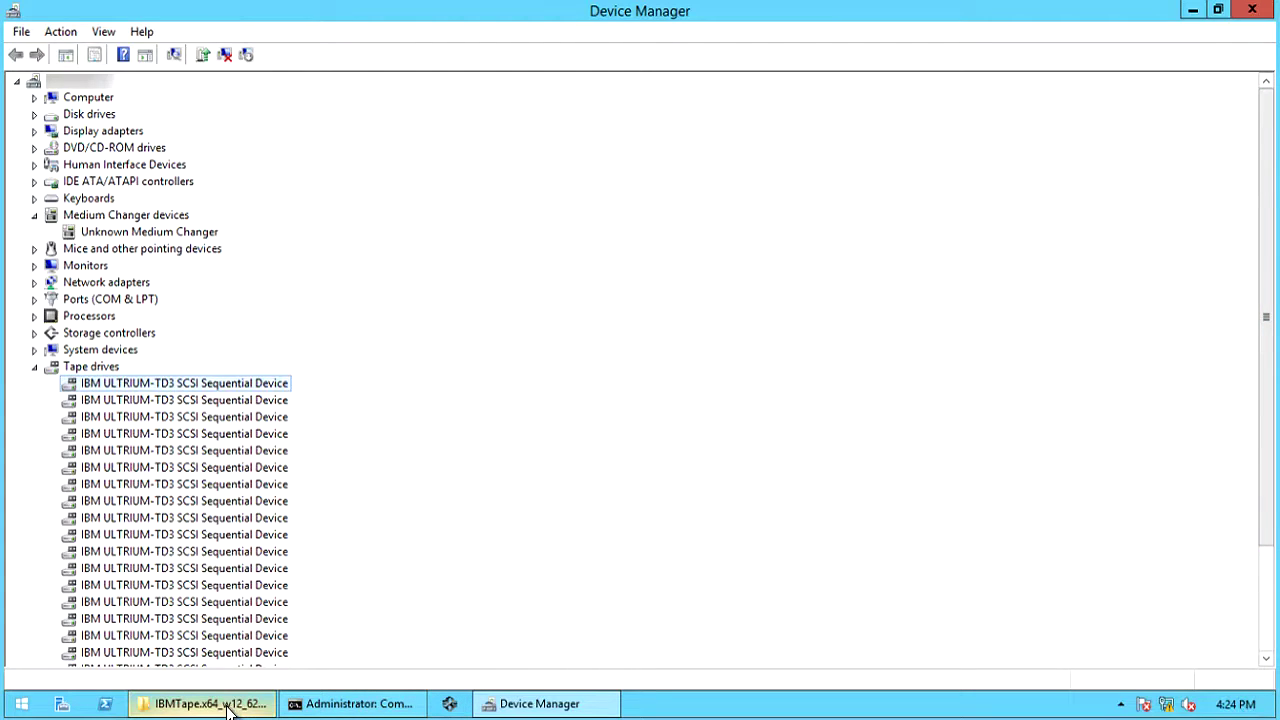
right_click(202, 383)
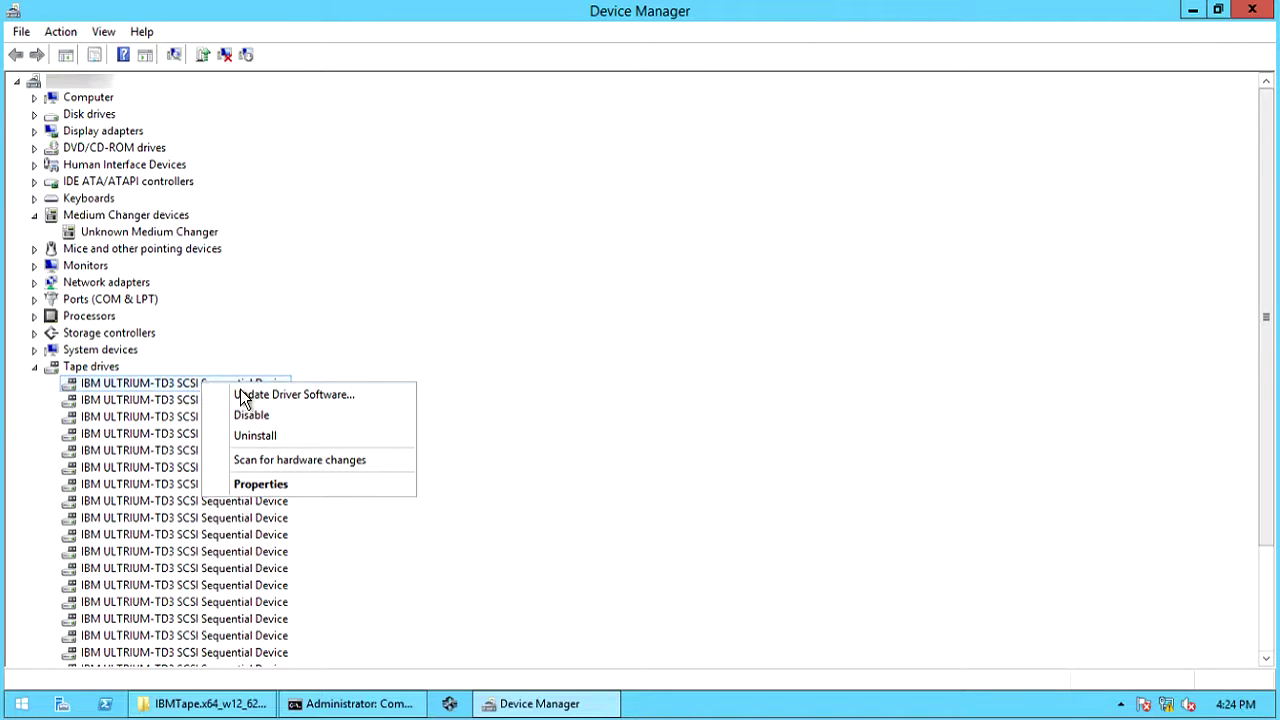
left_click(253, 397)
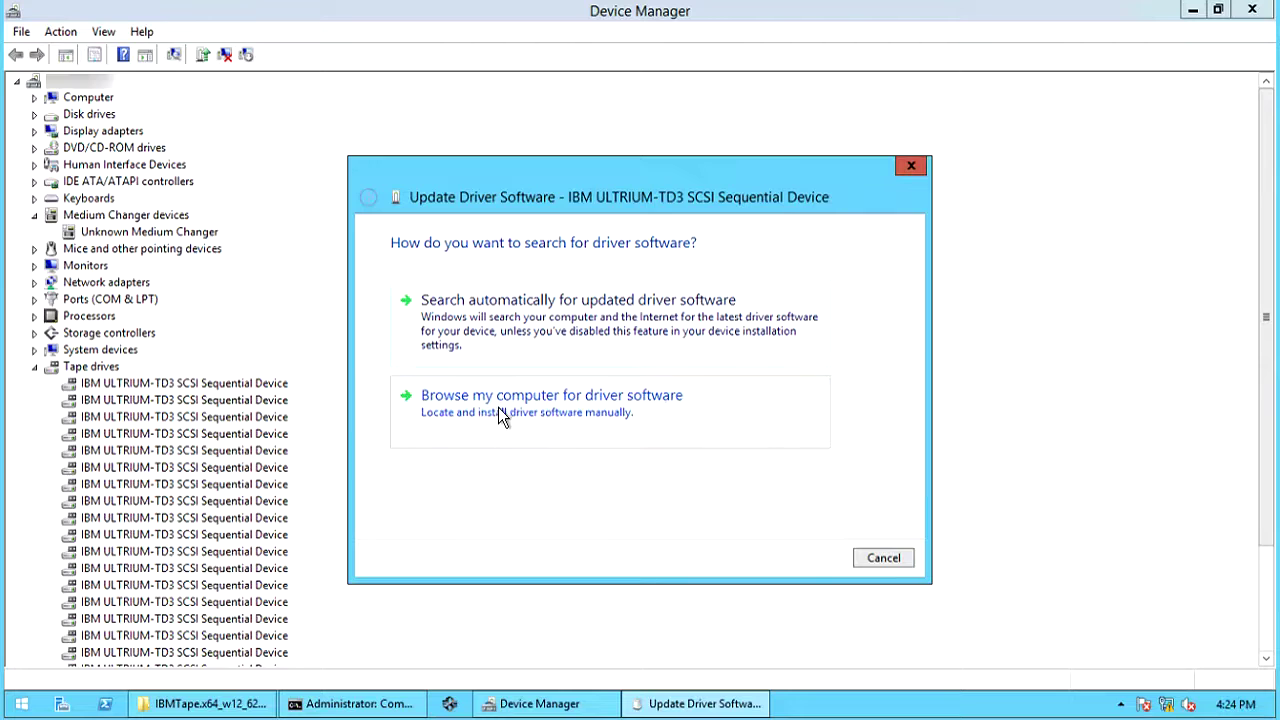
left_click(499, 405)
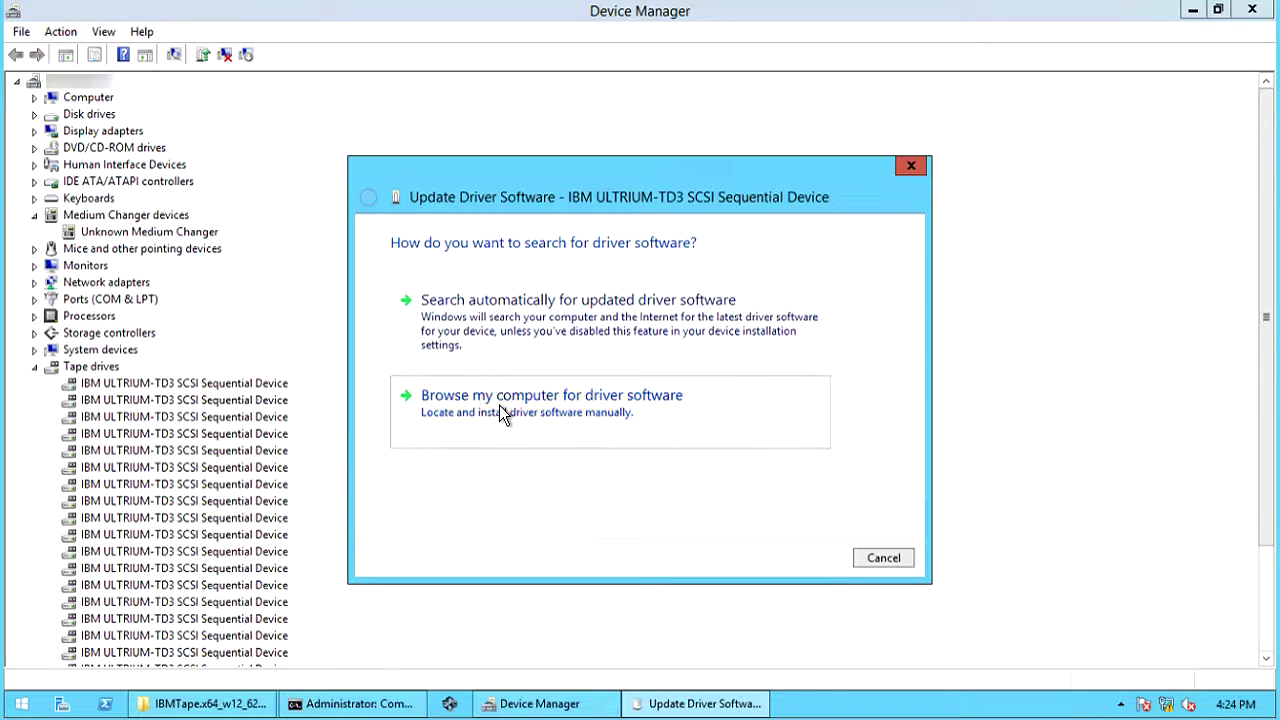
left_click(522, 442)
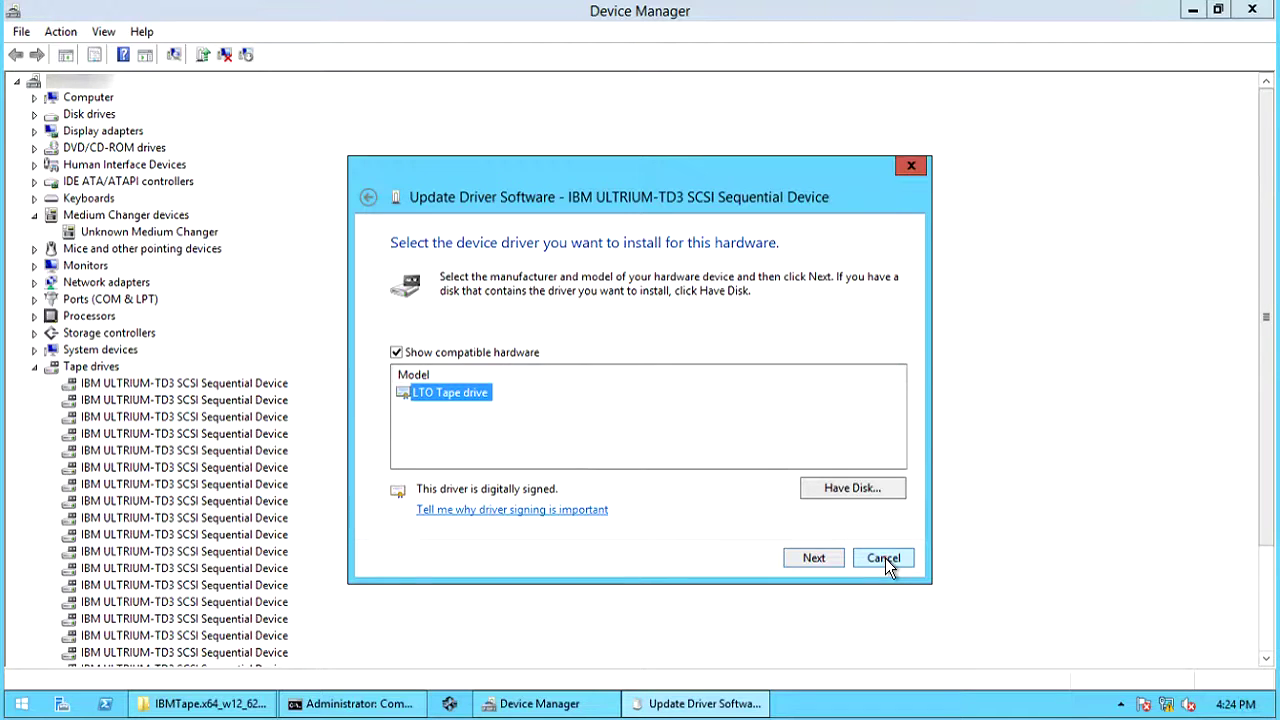
left_click(884, 558)
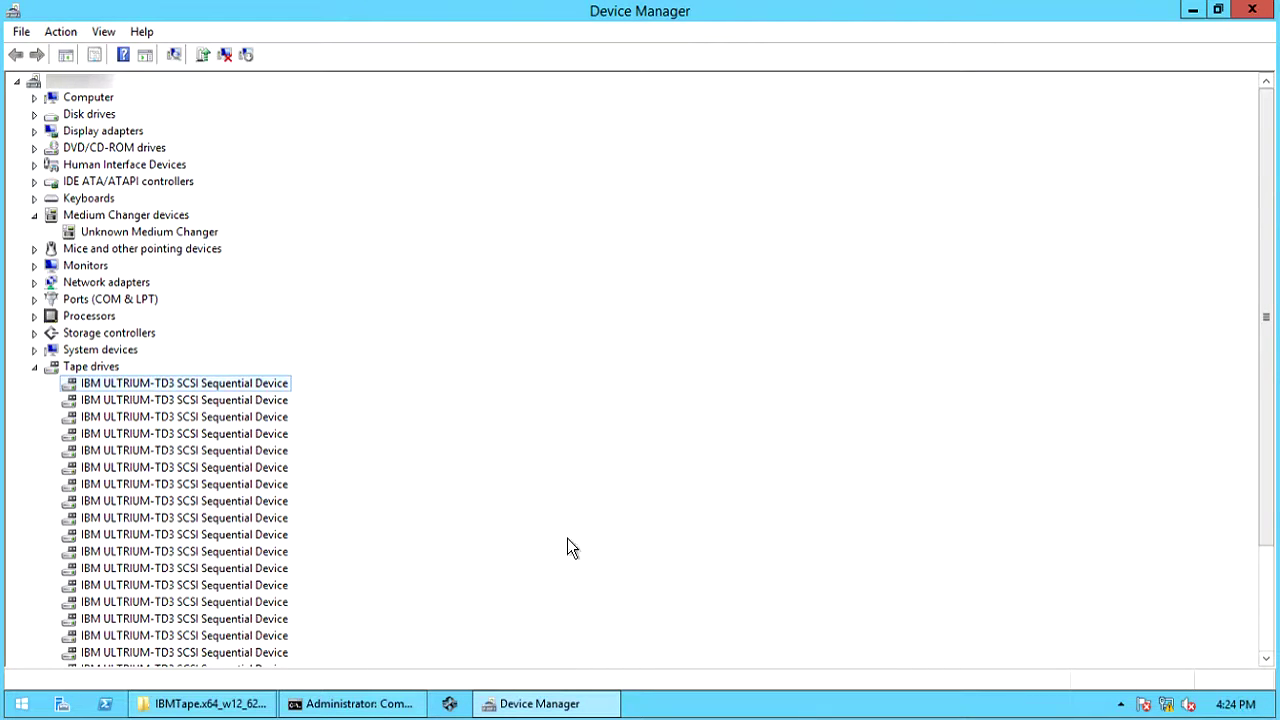
- Bring the IBMTape.x64_w12_6260 folder forward and select install_exclusive, then install_nonexclusive
left_click(222, 705)
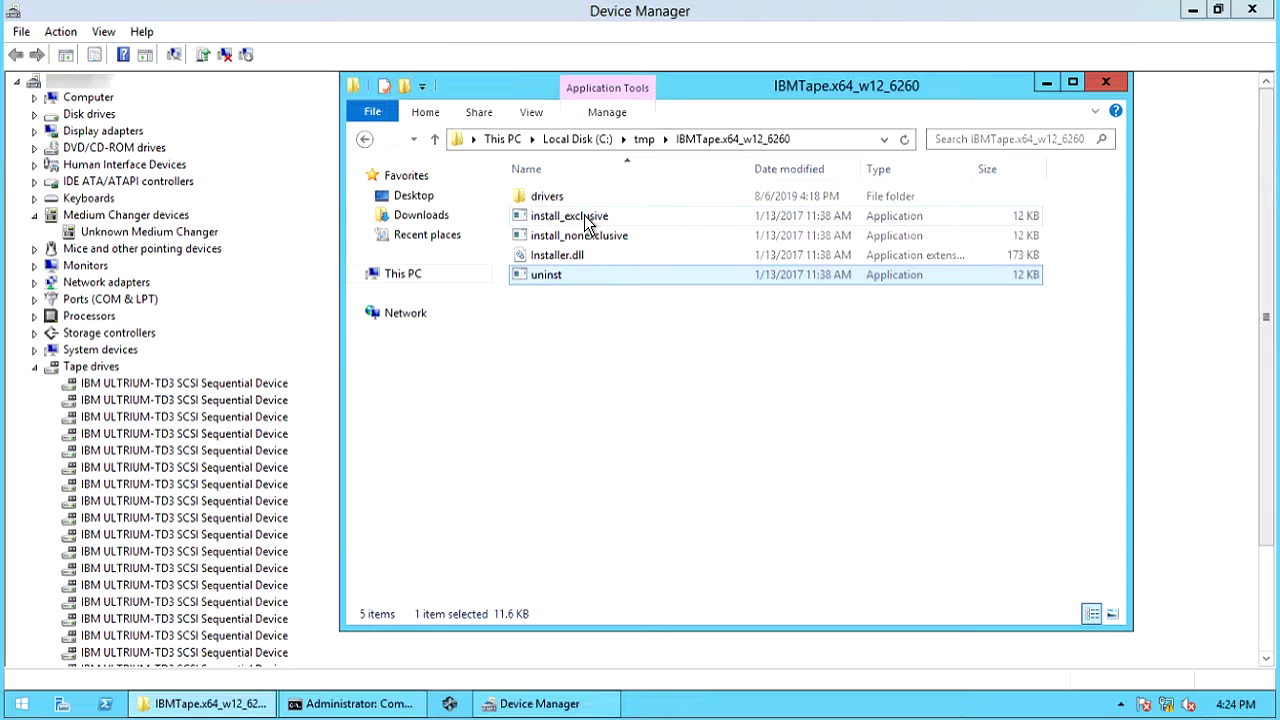
left_click(588, 220)
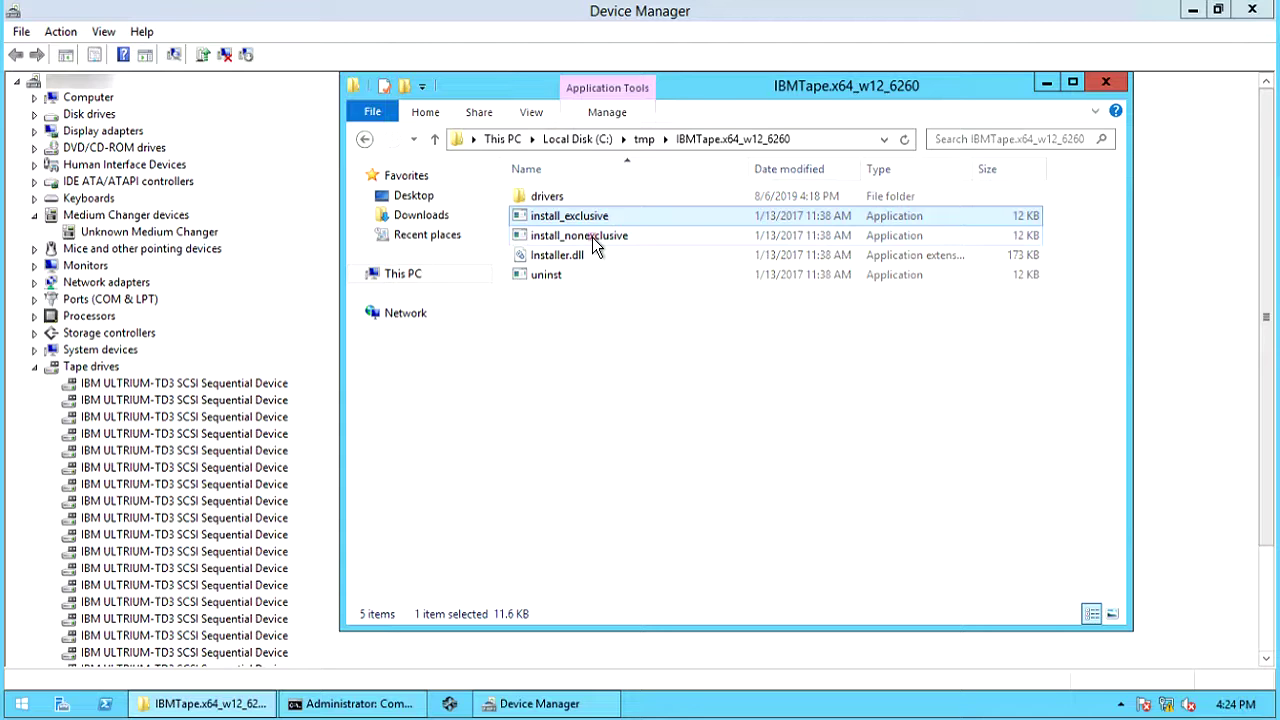
left_click(586, 236)
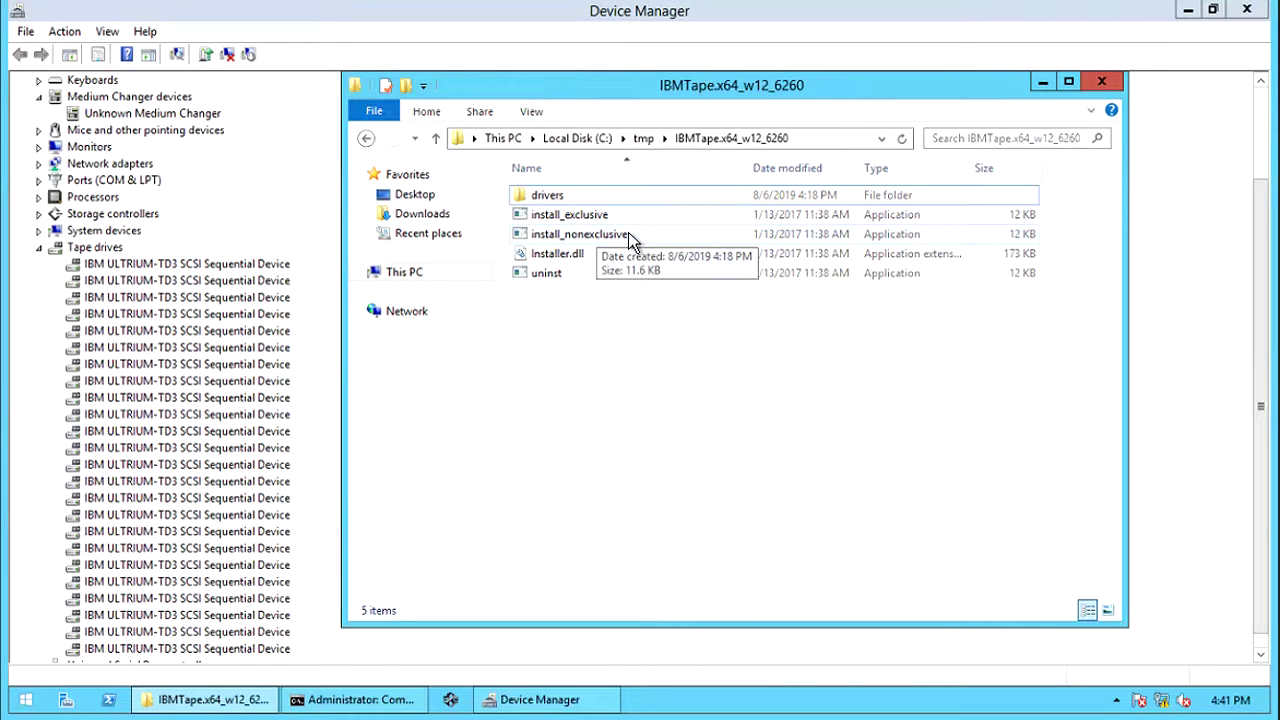
left_click(630, 238)
- Run install_nonexclusive as administrator and acknowledge the successful driver installation
right_click(632, 238)
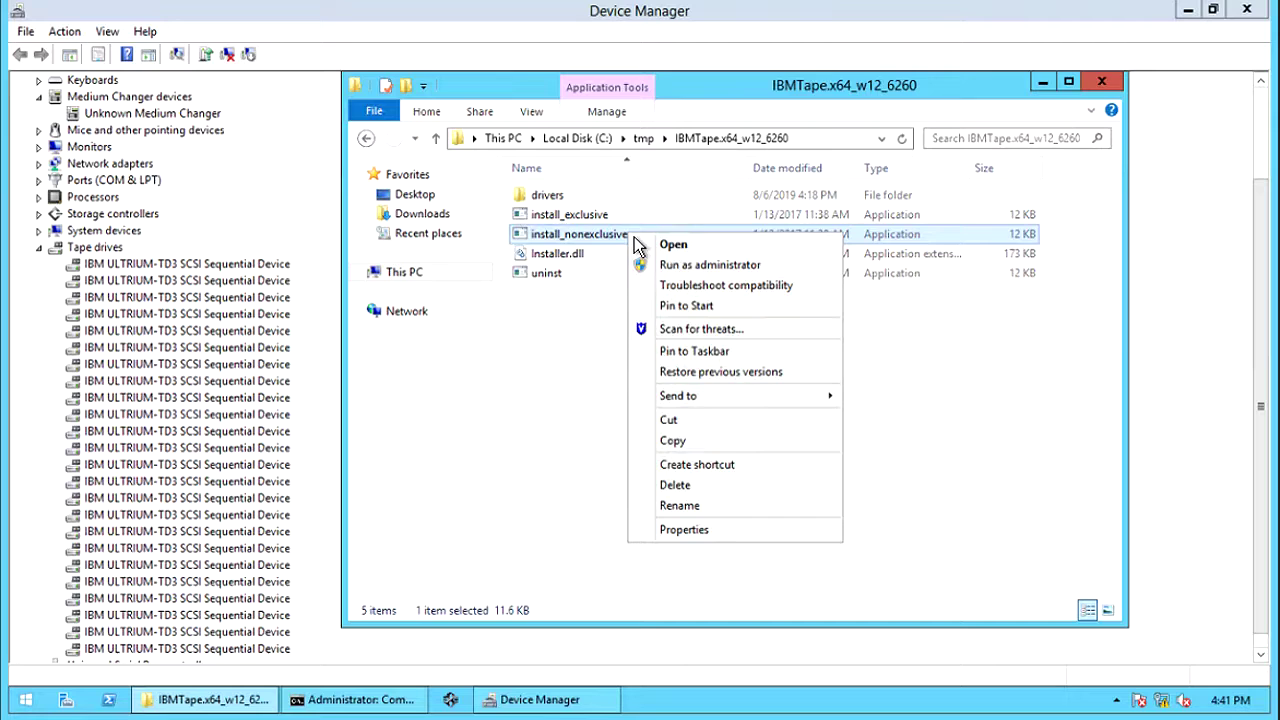
left_click(675, 268)
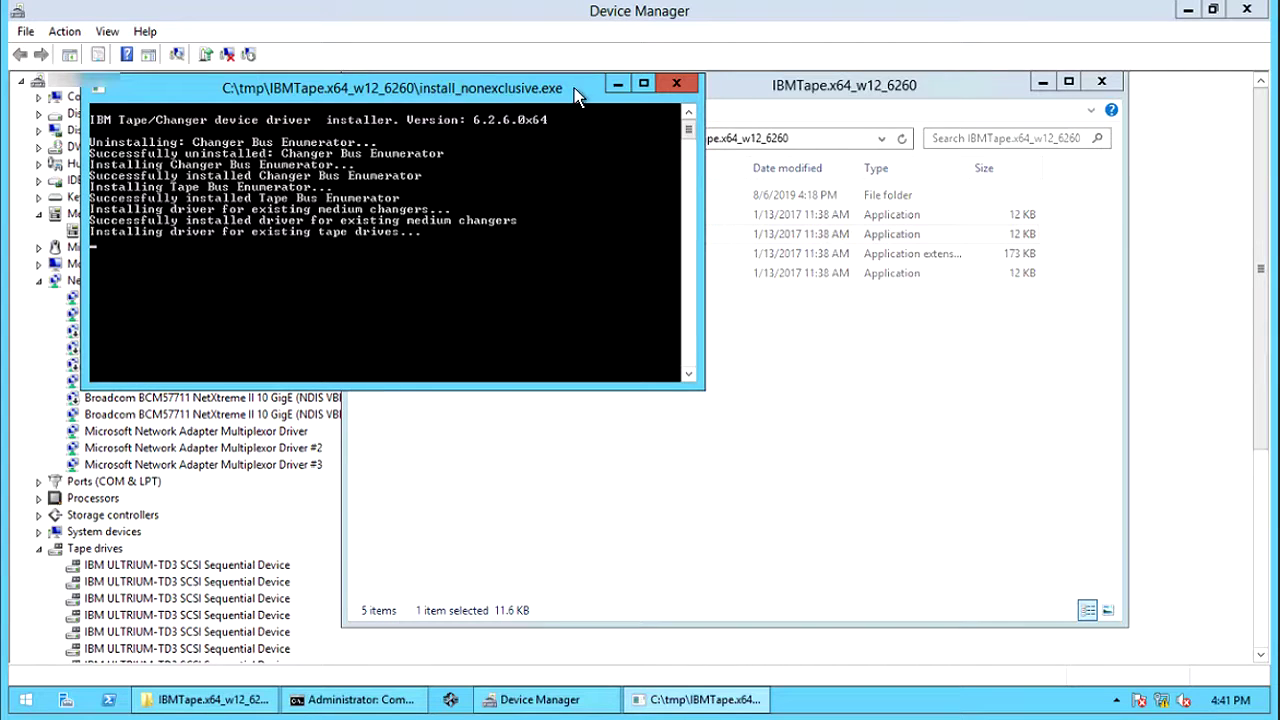
left_click_drag(564, 90, 577, 95)
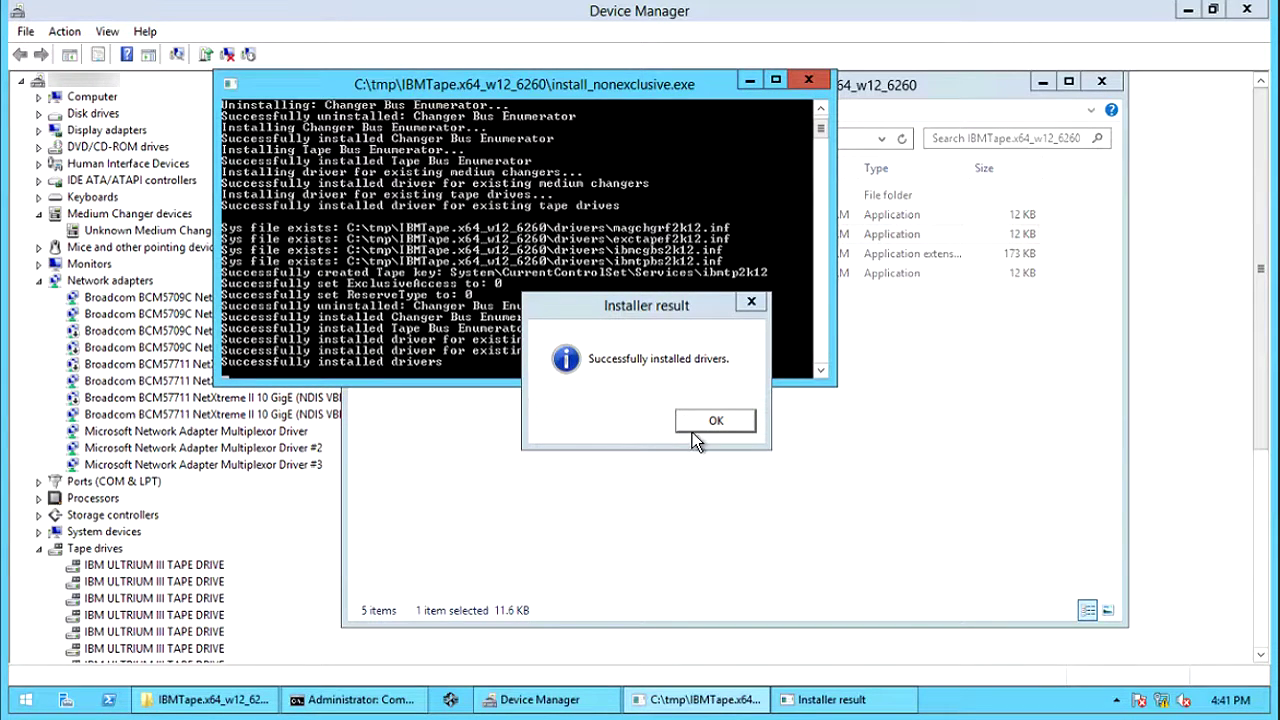
left_click(697, 426)
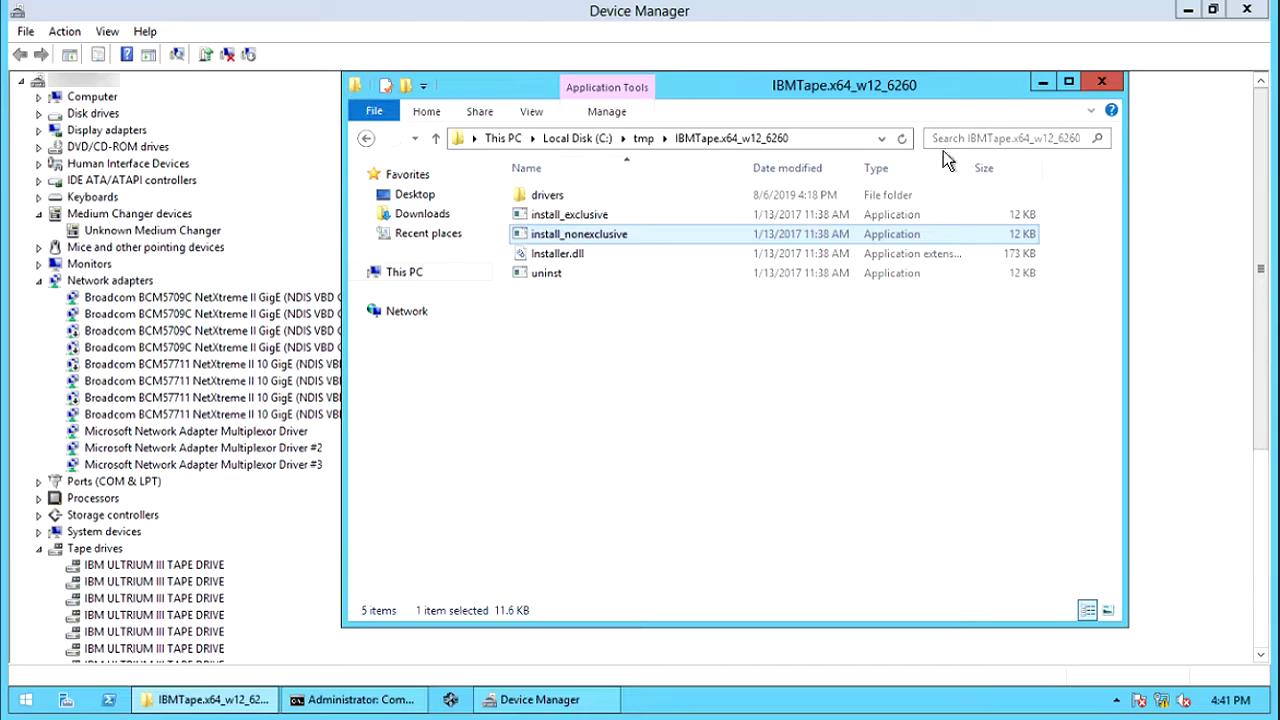
- Rescan Device Manager for hardware changes and collapse the network adapters list
left_click(1042, 86)
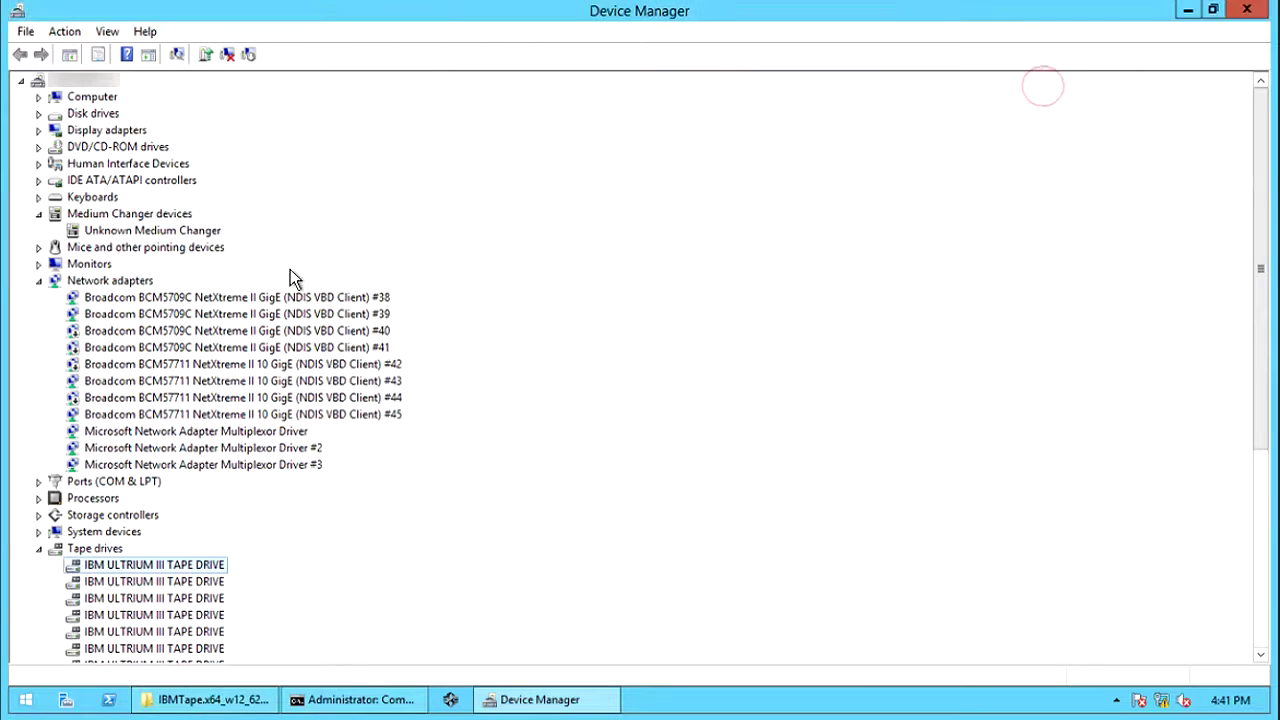
right_click(96, 80)
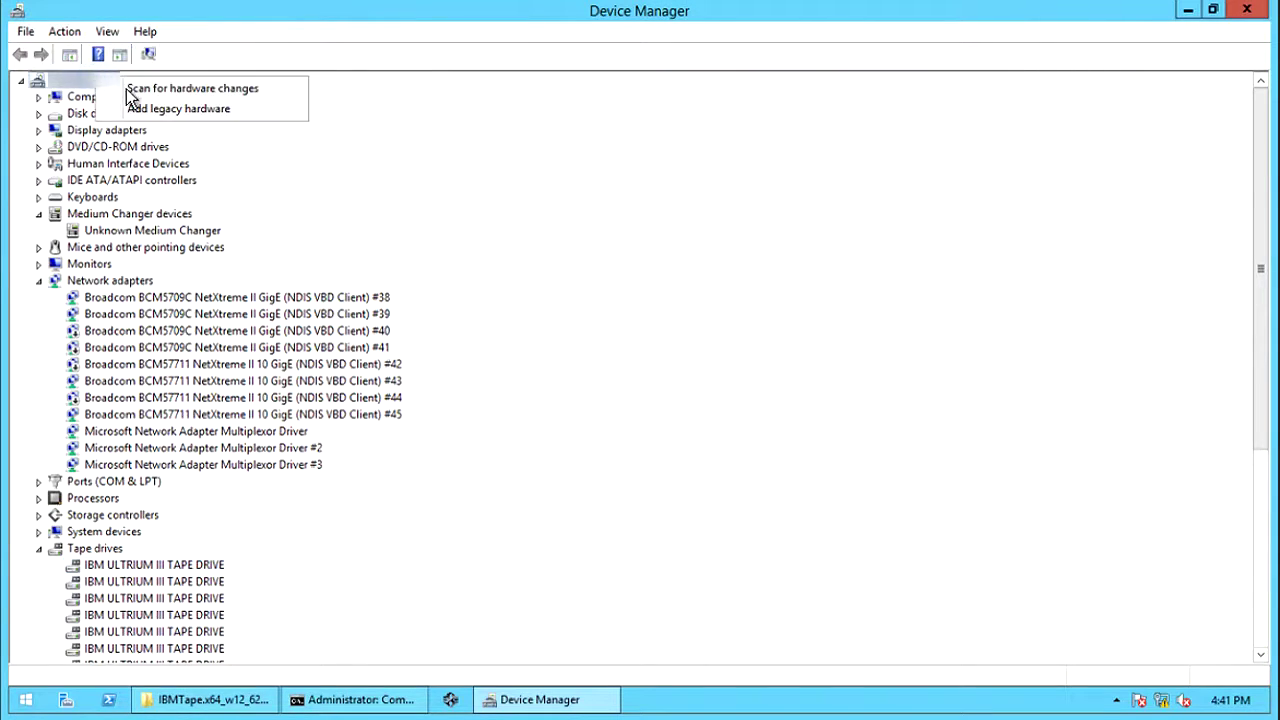
left_click(134, 90)
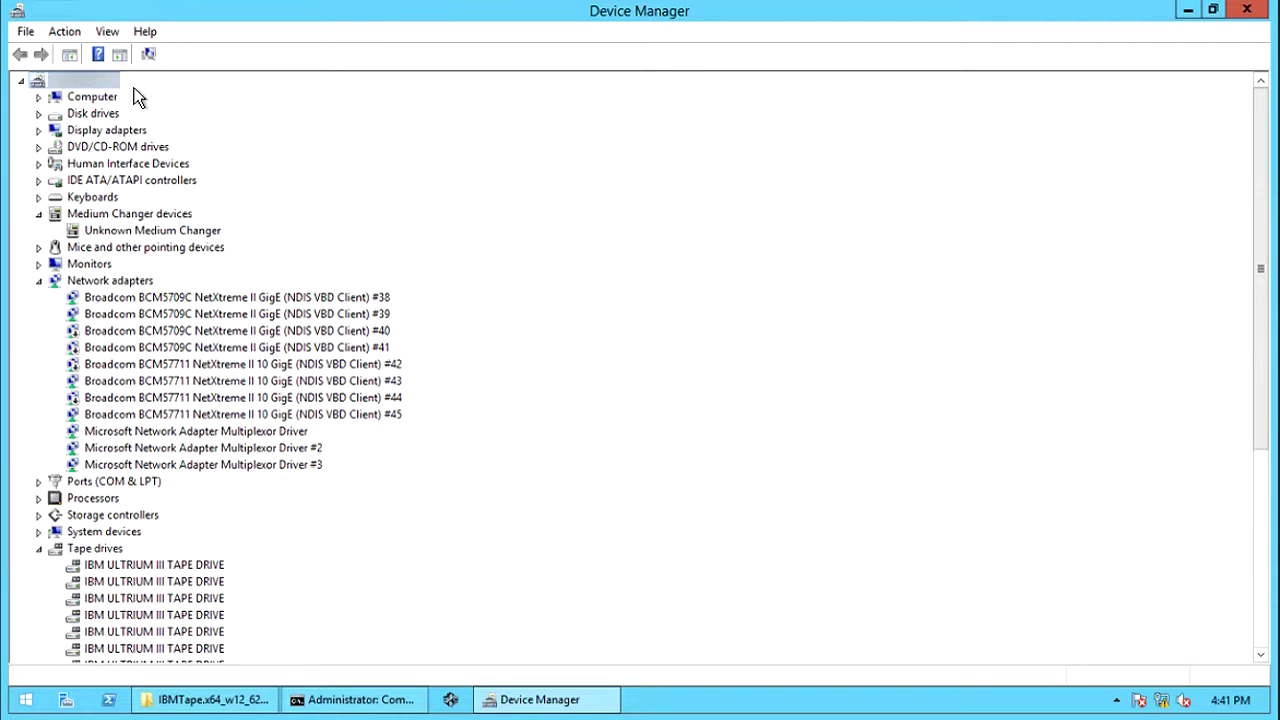
left_click(39, 282)
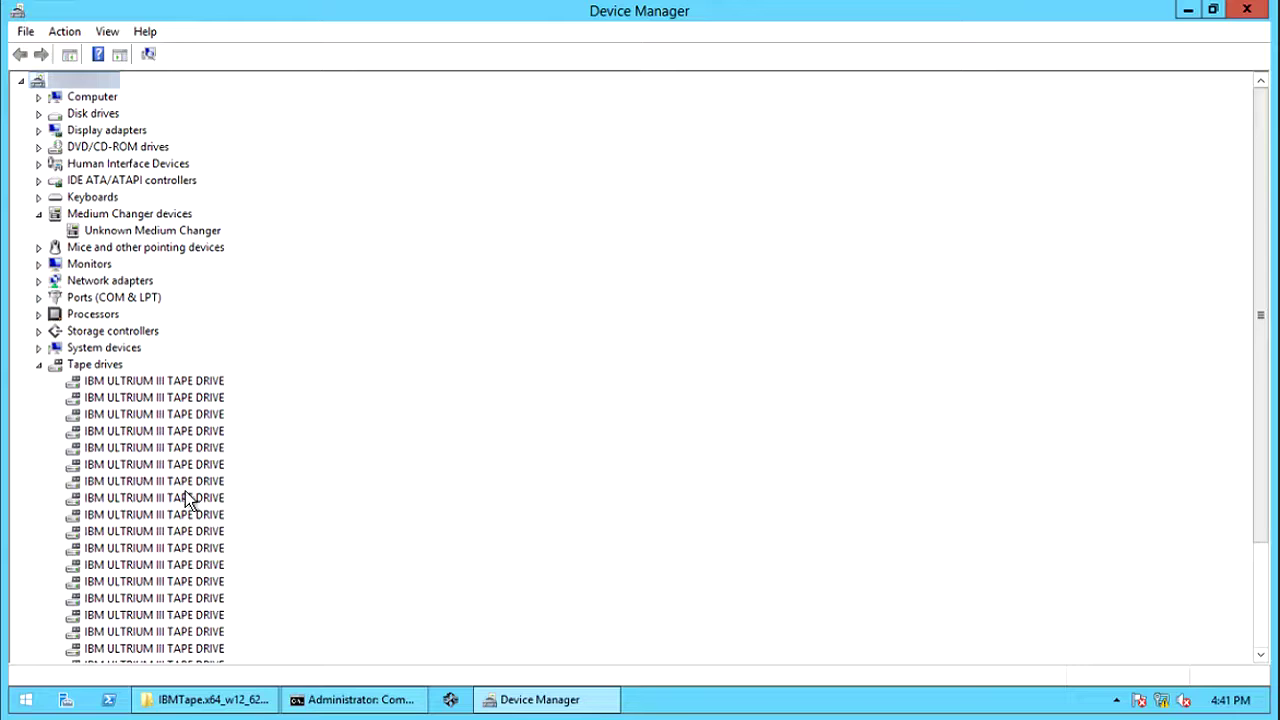
- Check the first ULTRIUM III drive's symbolic name Tape12 and IBM driver version 6.2.6.0
right_click(188, 380)
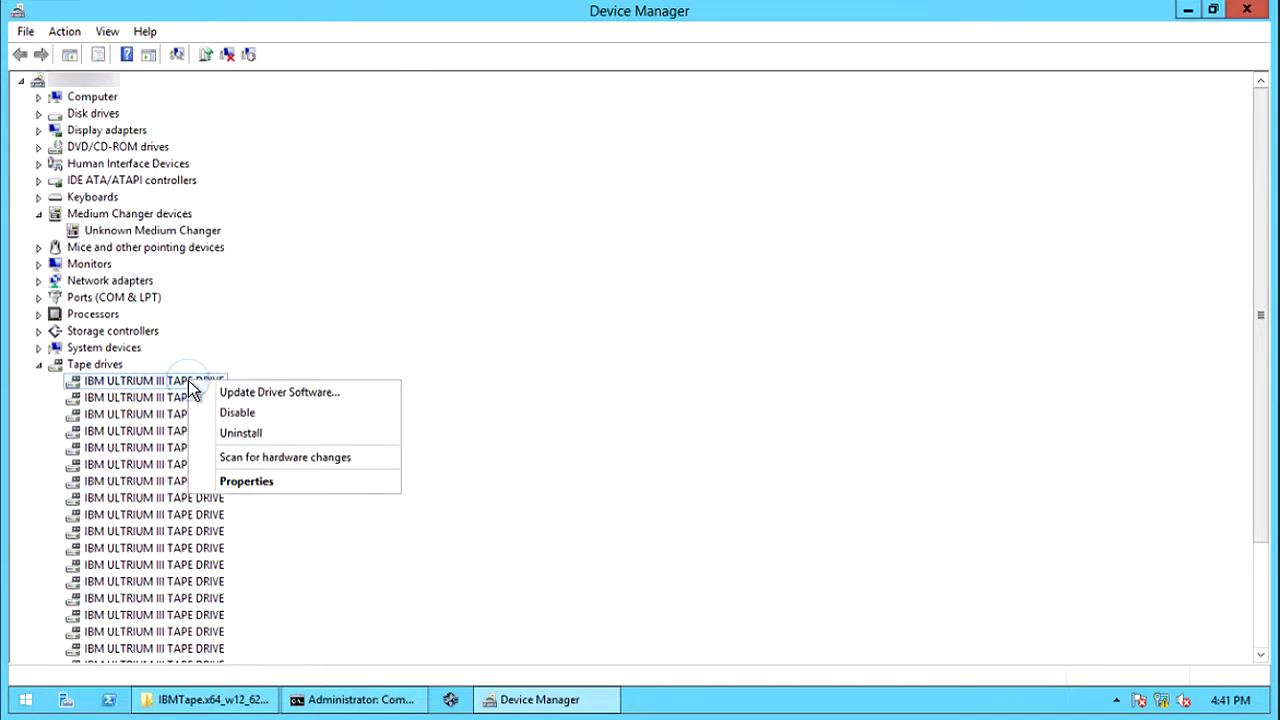
left_click(258, 481)
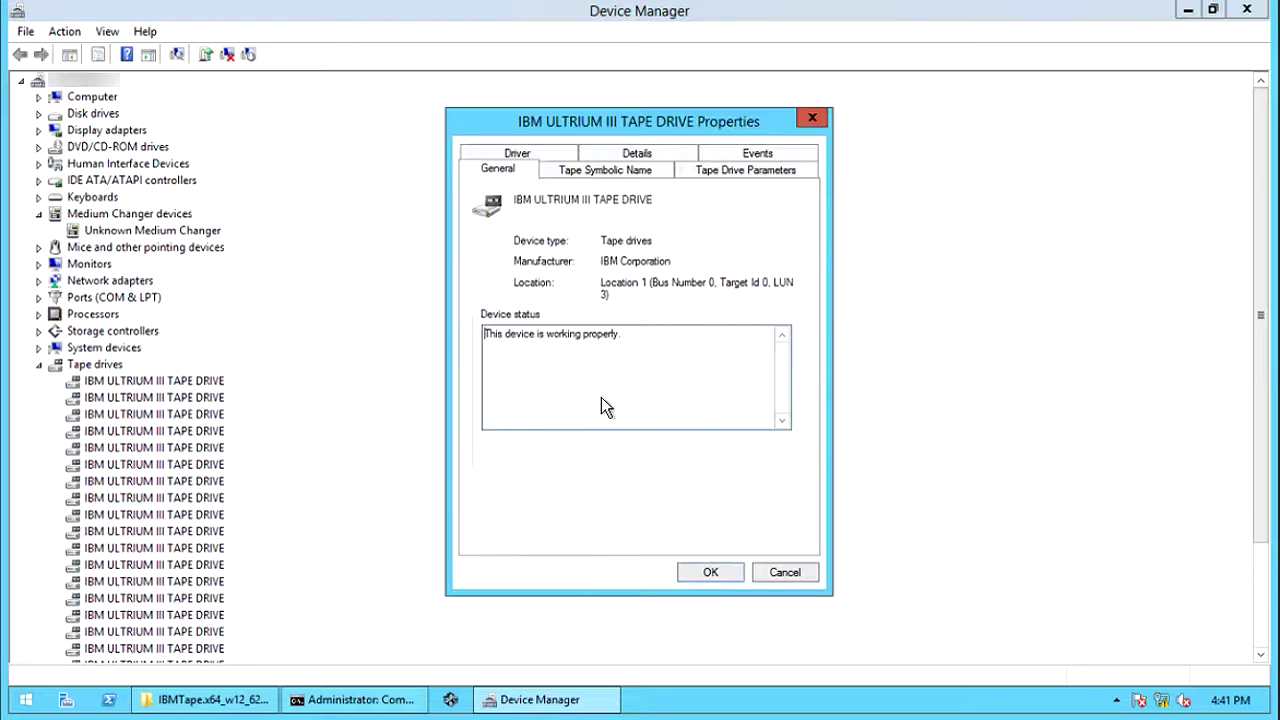
left_click(580, 172)
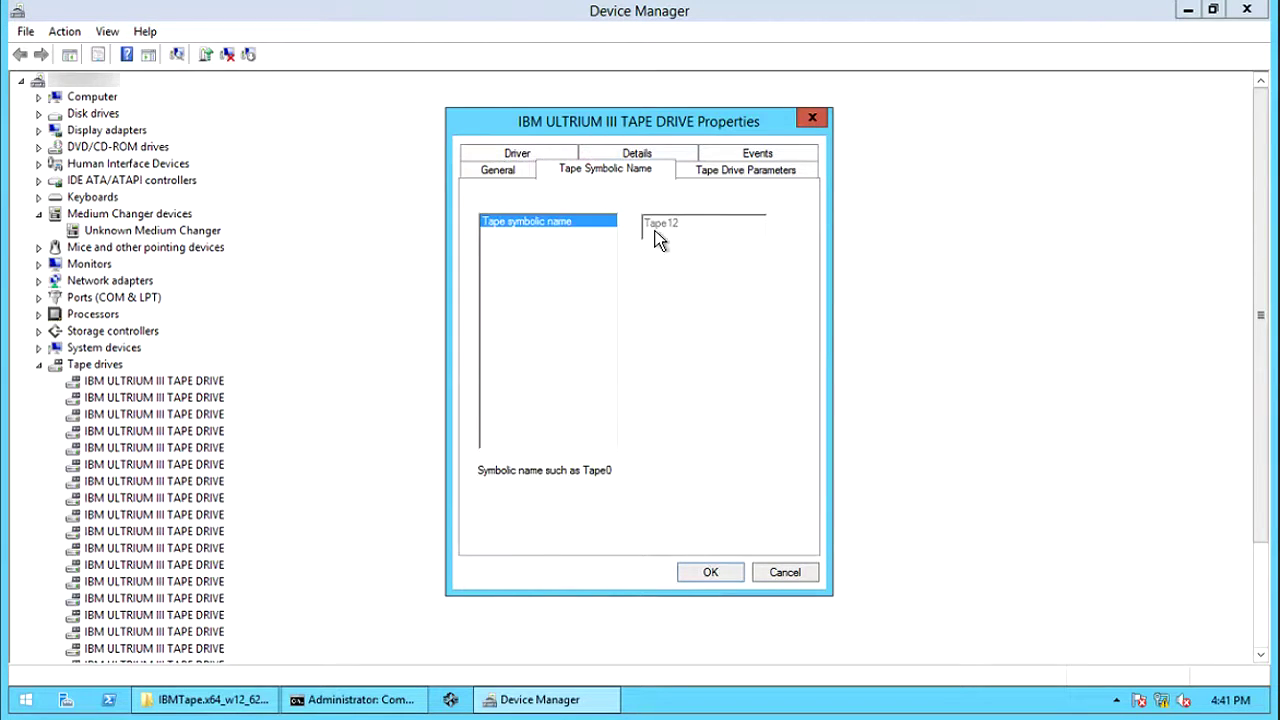
left_click(538, 153)
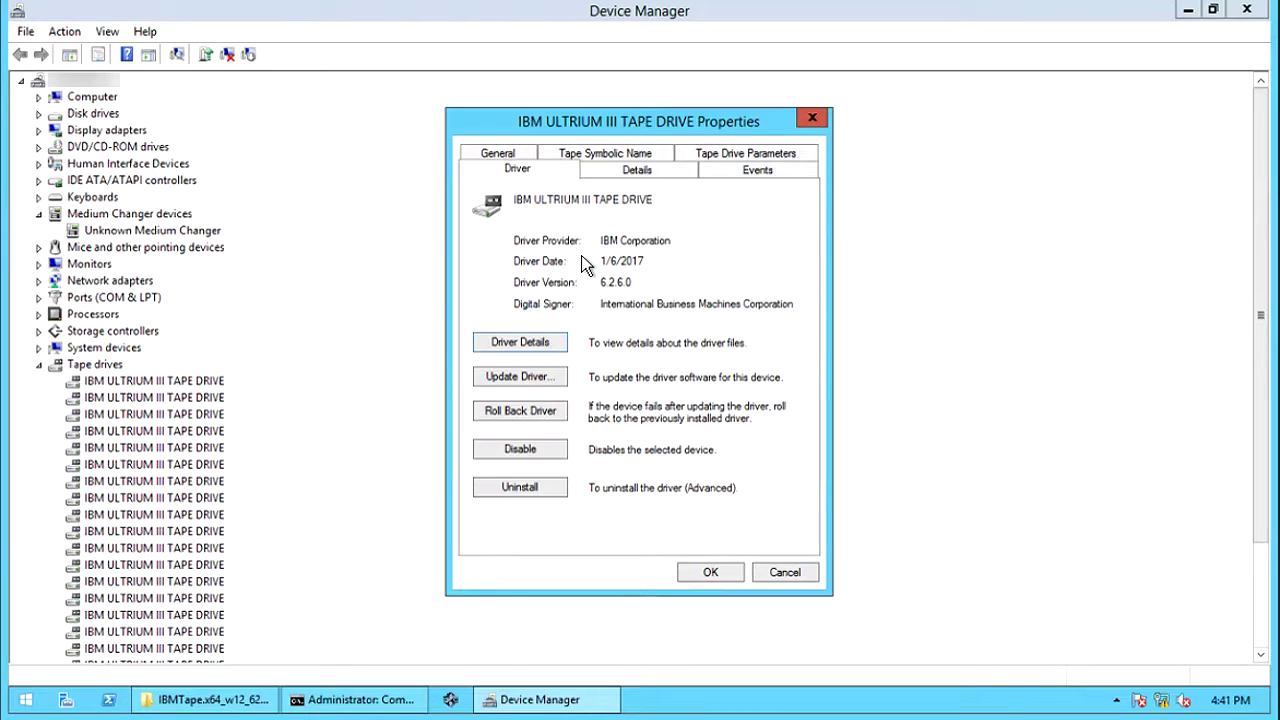
left_click(695, 575)
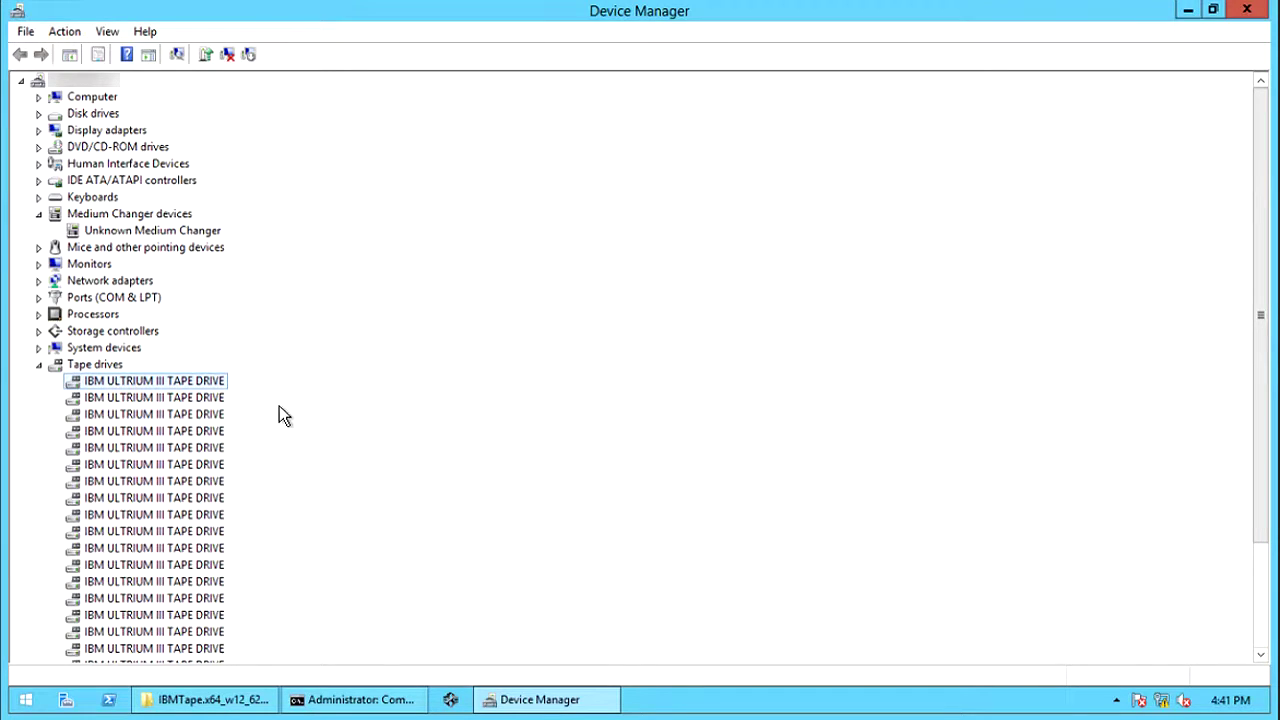
- Review the drive's installed driver choices, IBM ULTRIUM III and LTO Tape drive, then cancel unchanged
right_click(218, 386)
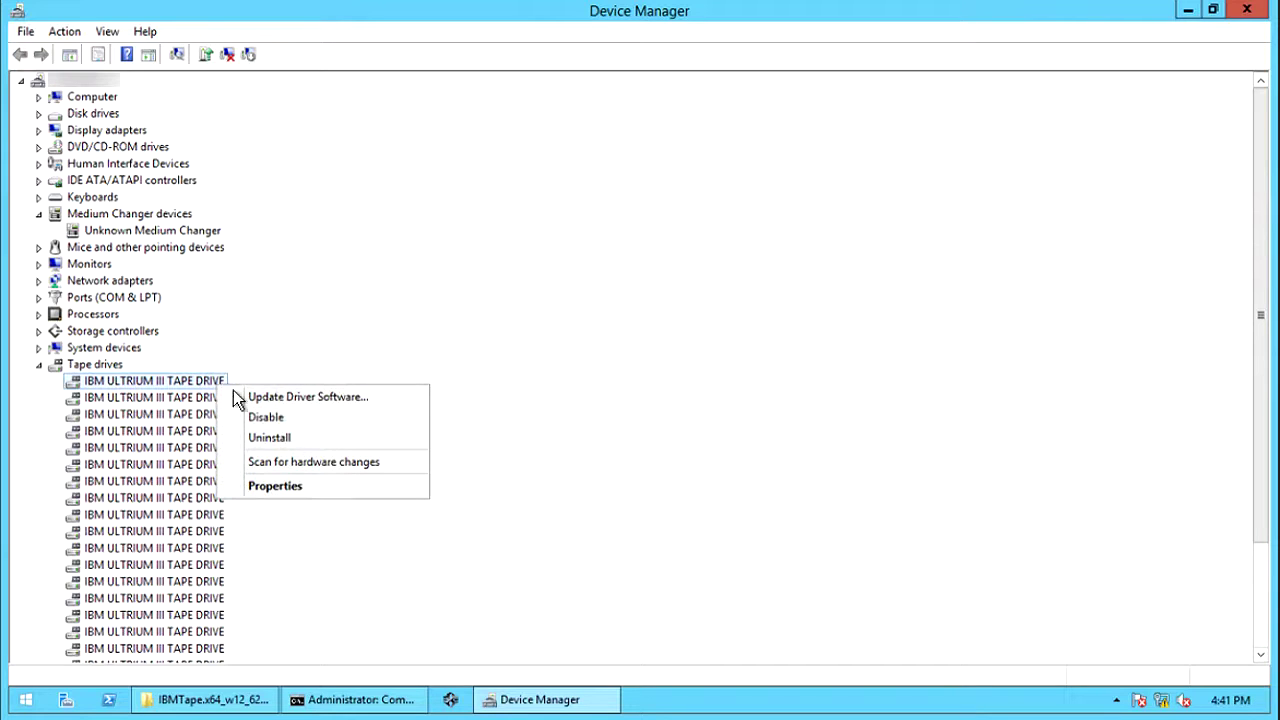
left_click(291, 398)
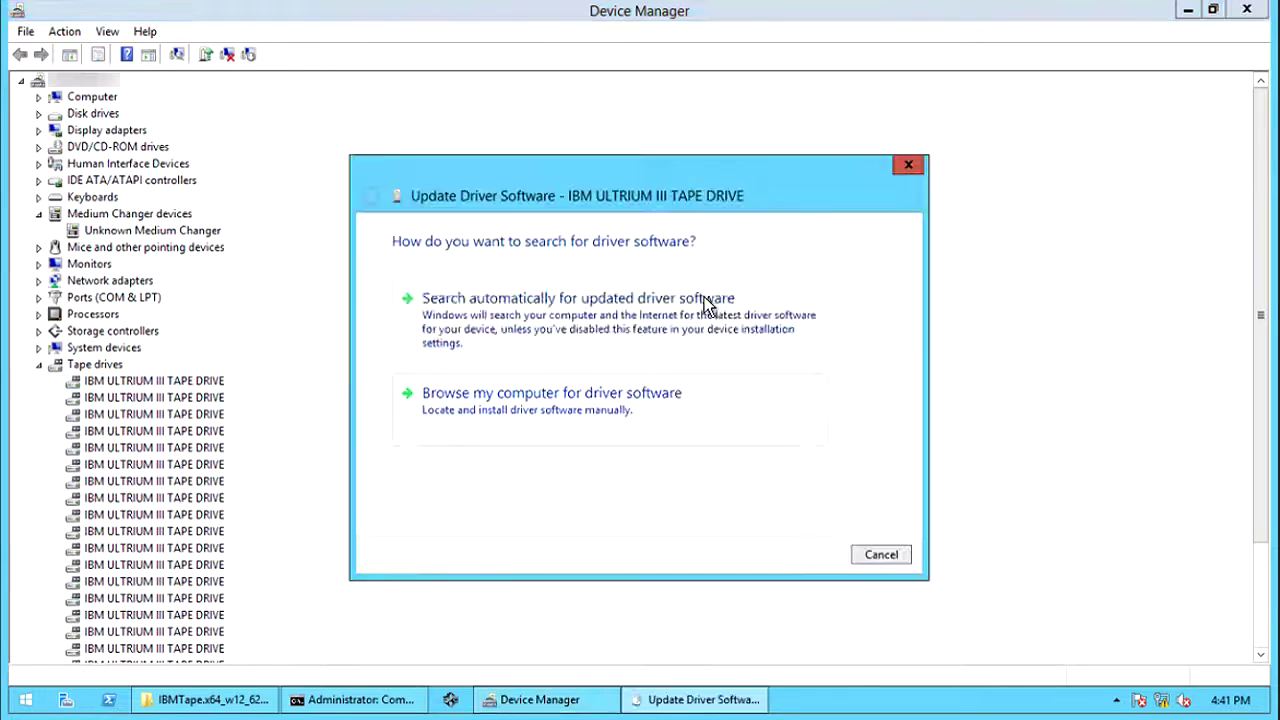
left_click(590, 407)
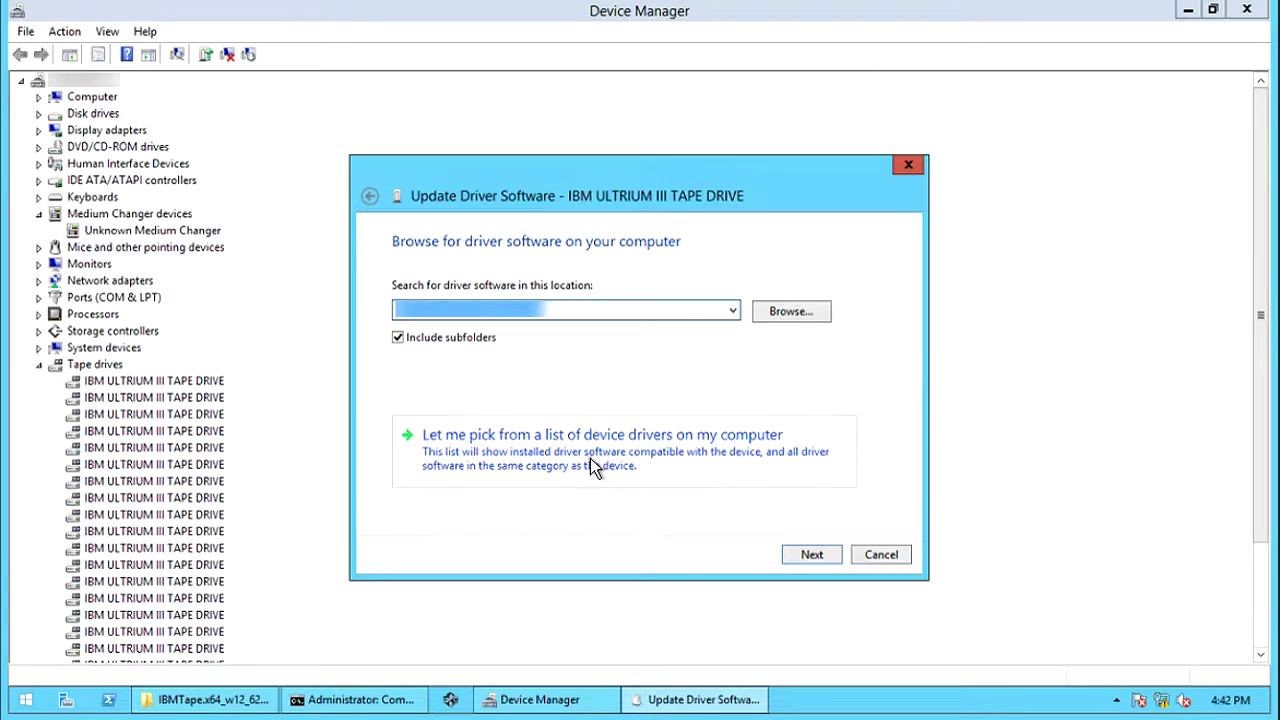
left_click(590, 458)
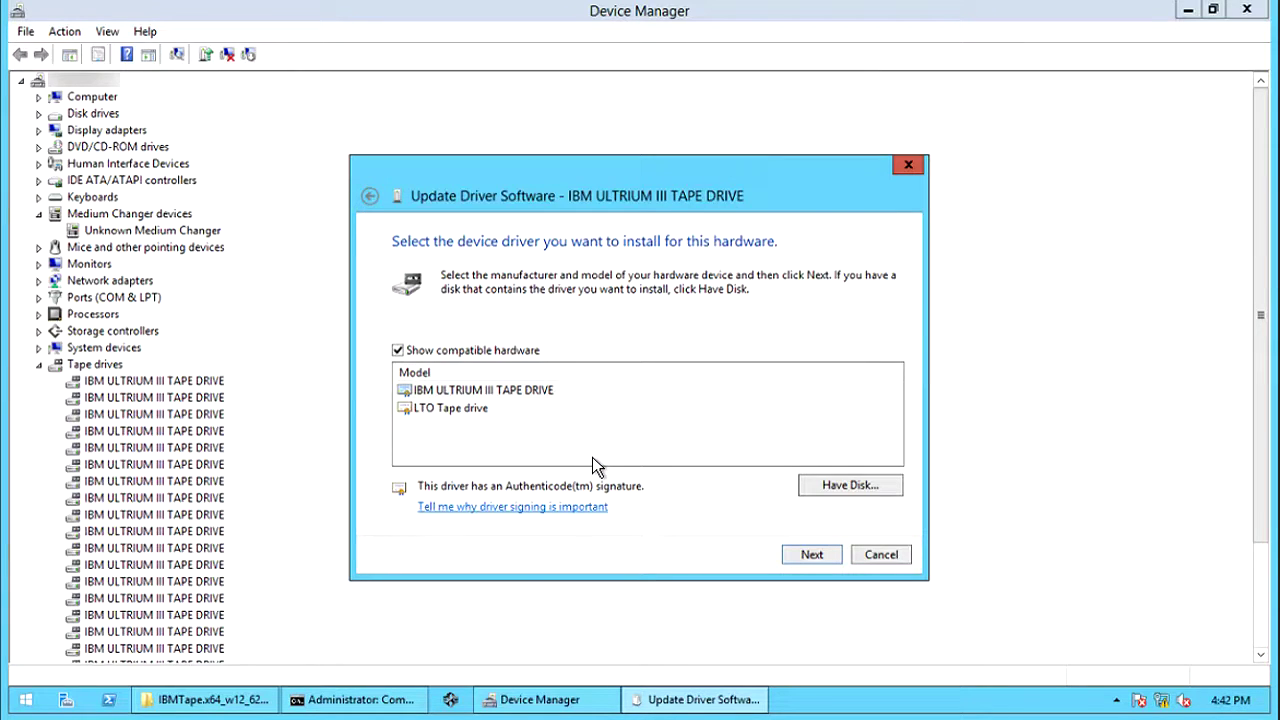
left_click(504, 389)
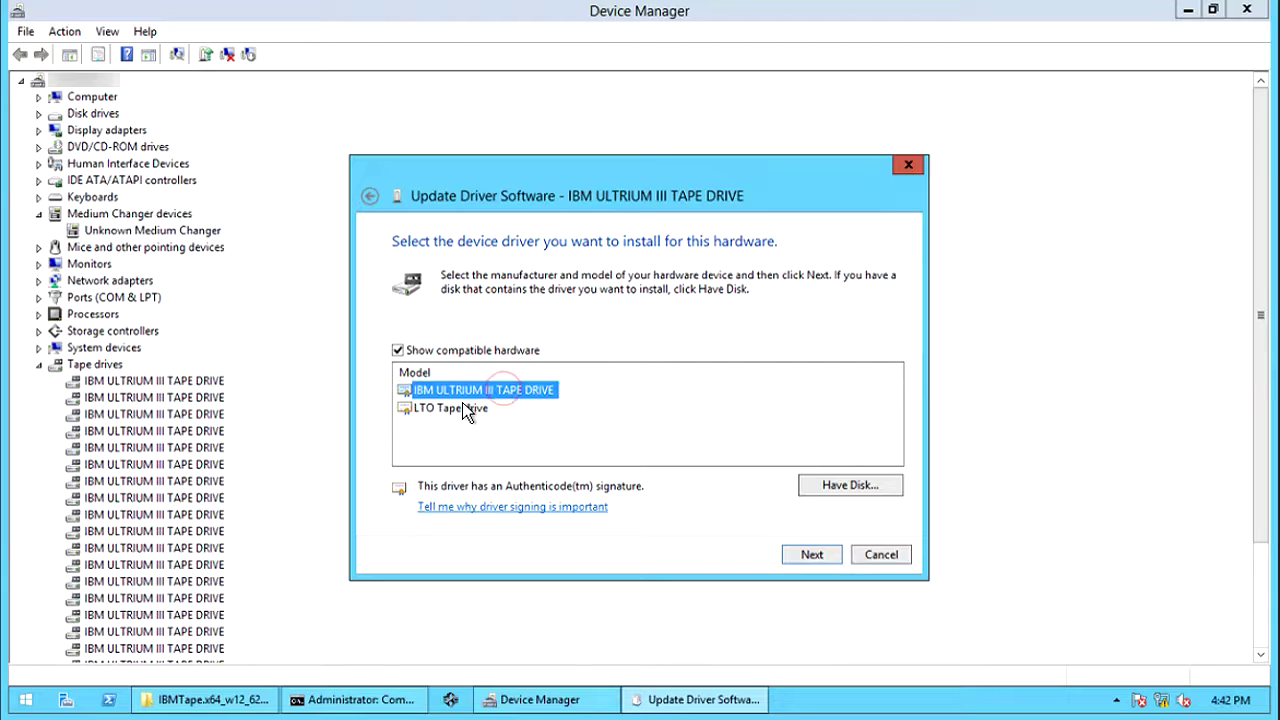
left_click(464, 409)
left_click(466, 390)
left_click(884, 556)
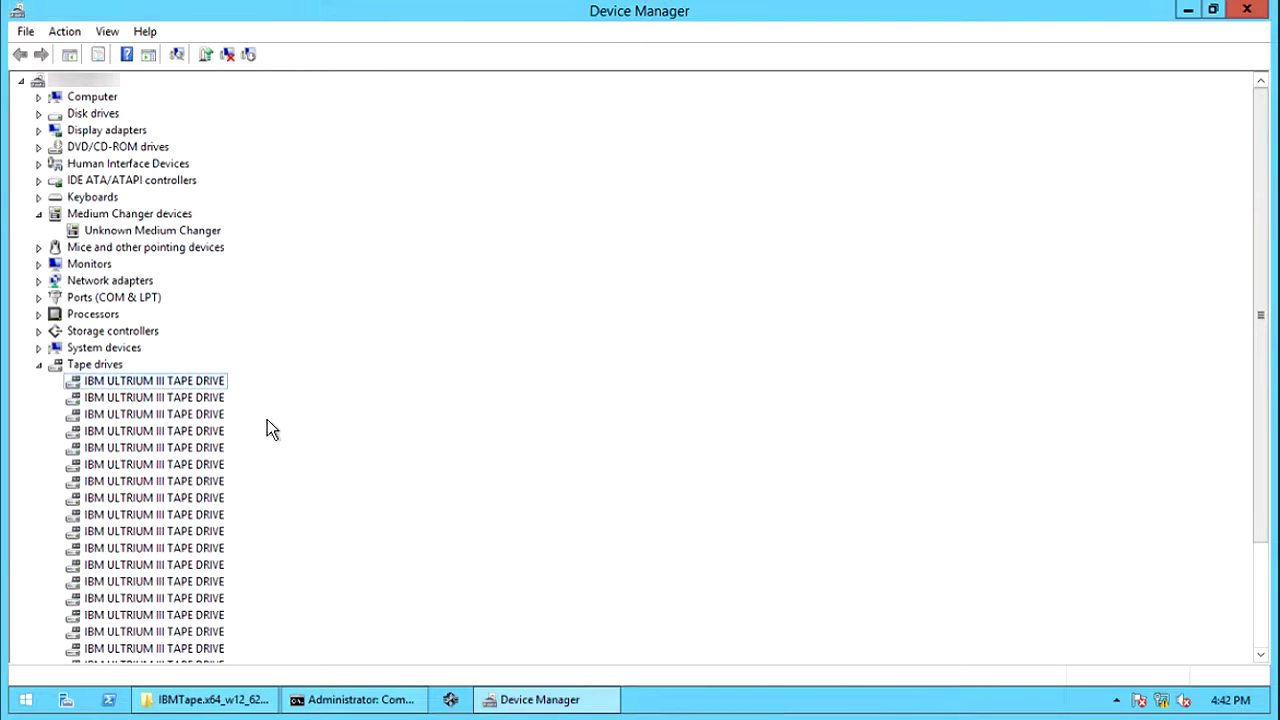
- Restart the drive's driver update and let Windows search automatically
right_click(209, 382)
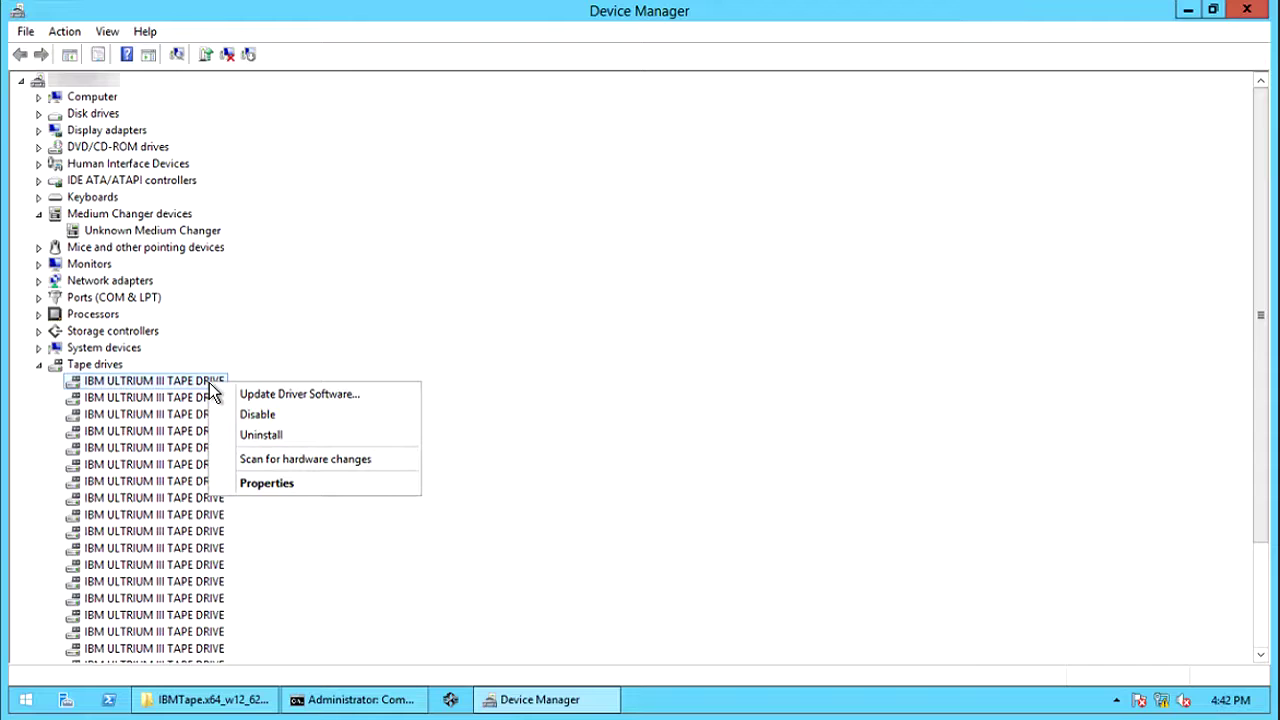
left_click(312, 395)
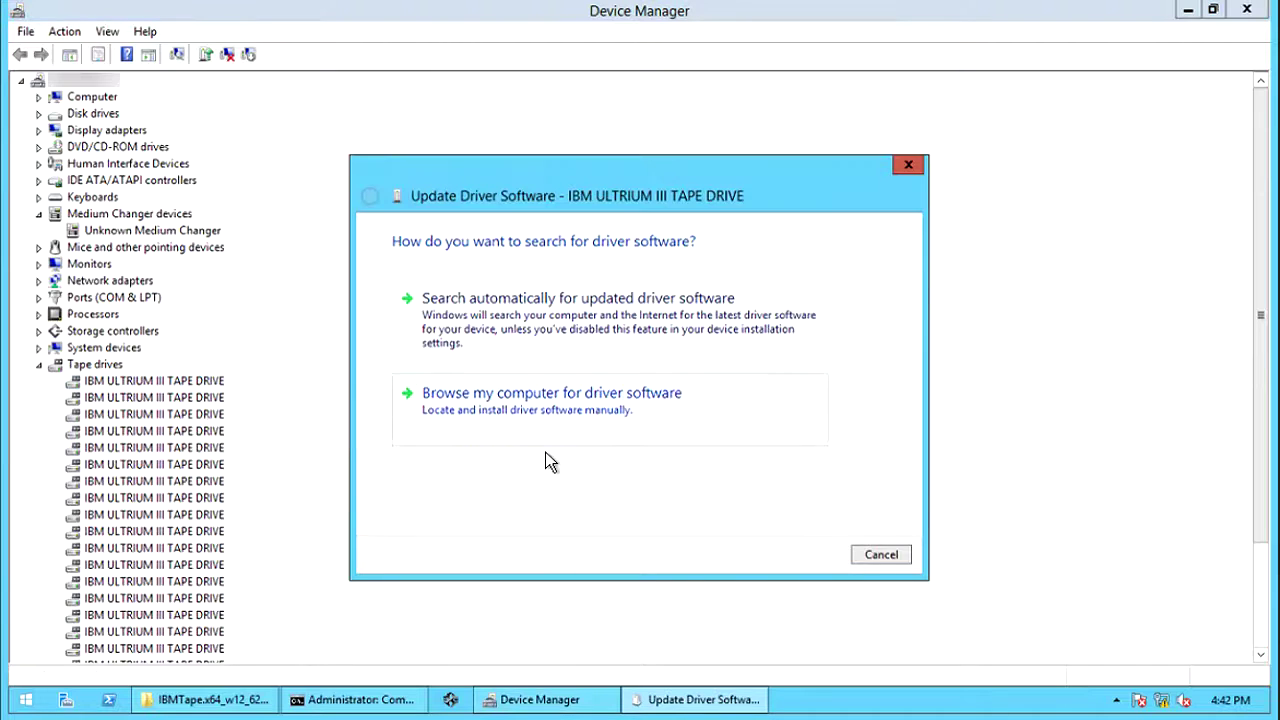
left_click(582, 322)
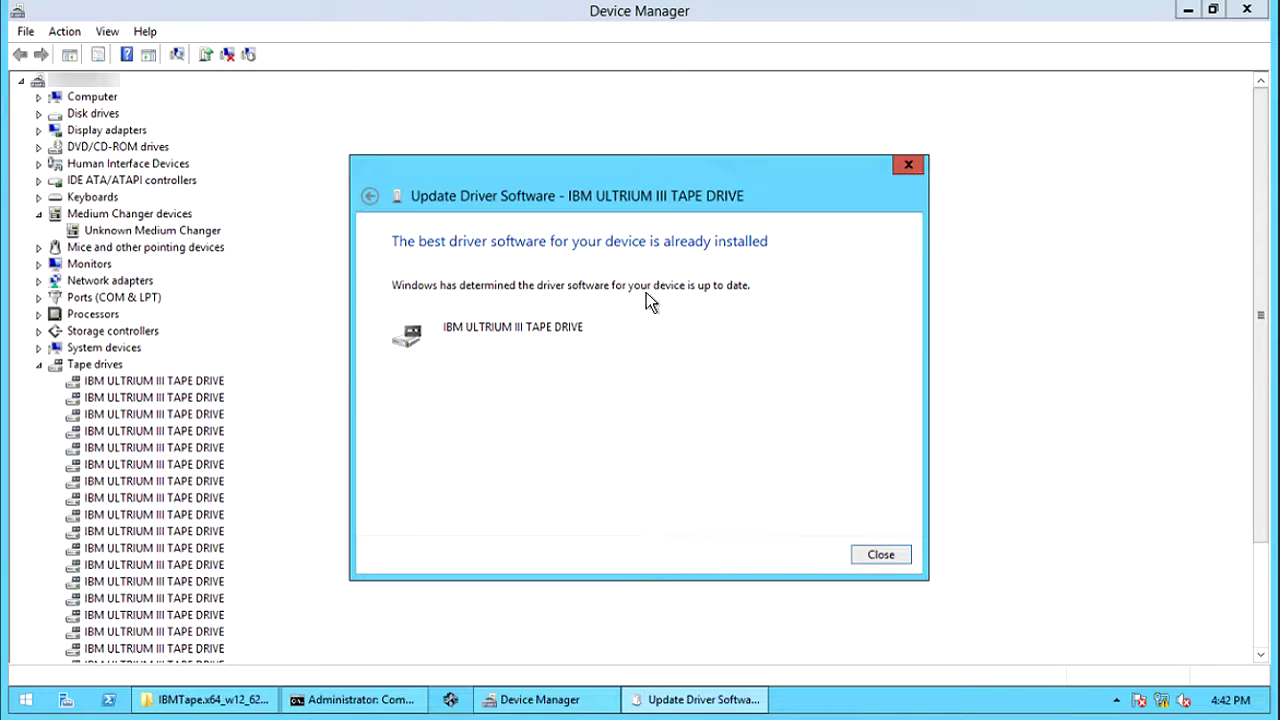
- Dismiss the search result and restart the drive's driver update to browse this computer
left_click(880, 555)
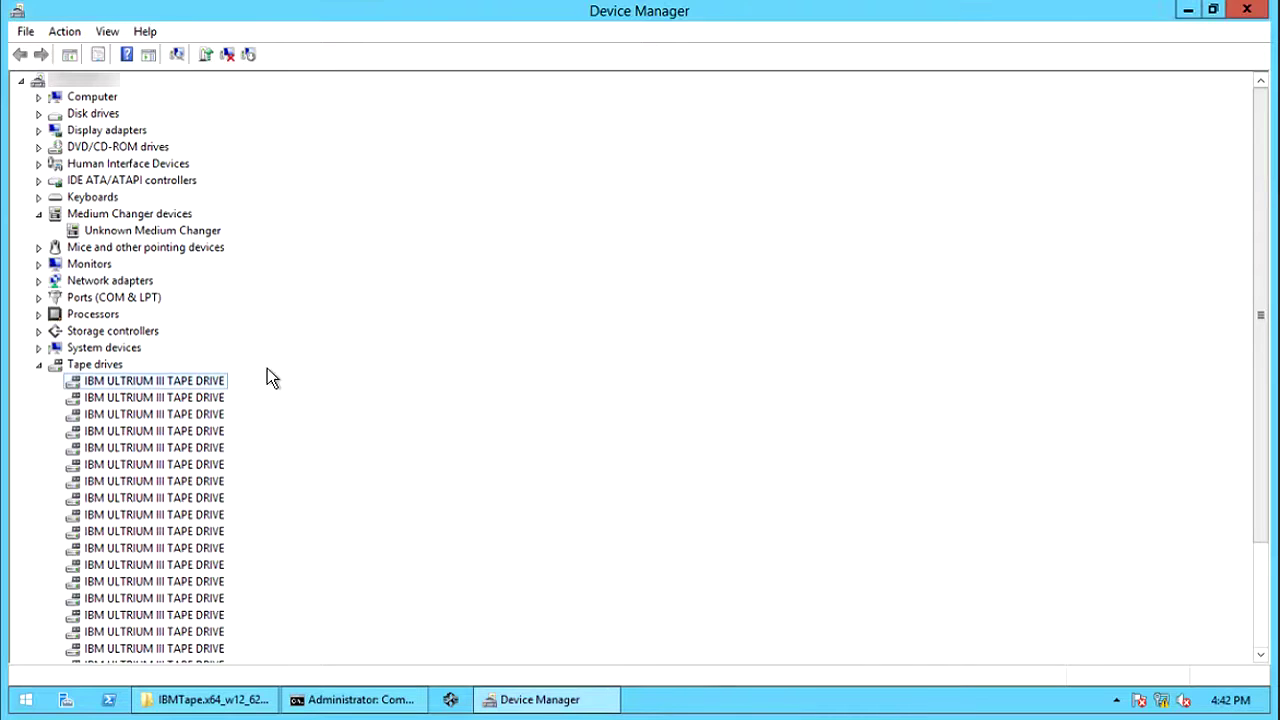
right_click(220, 388)
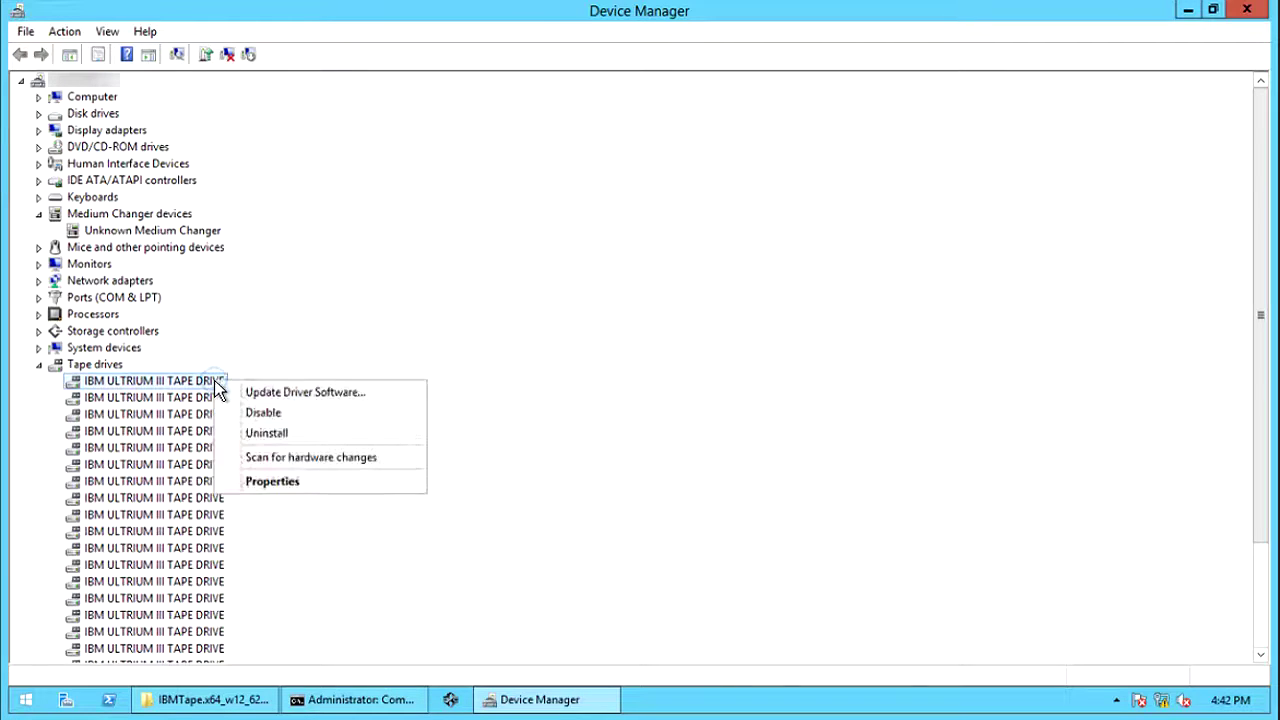
left_click(278, 393)
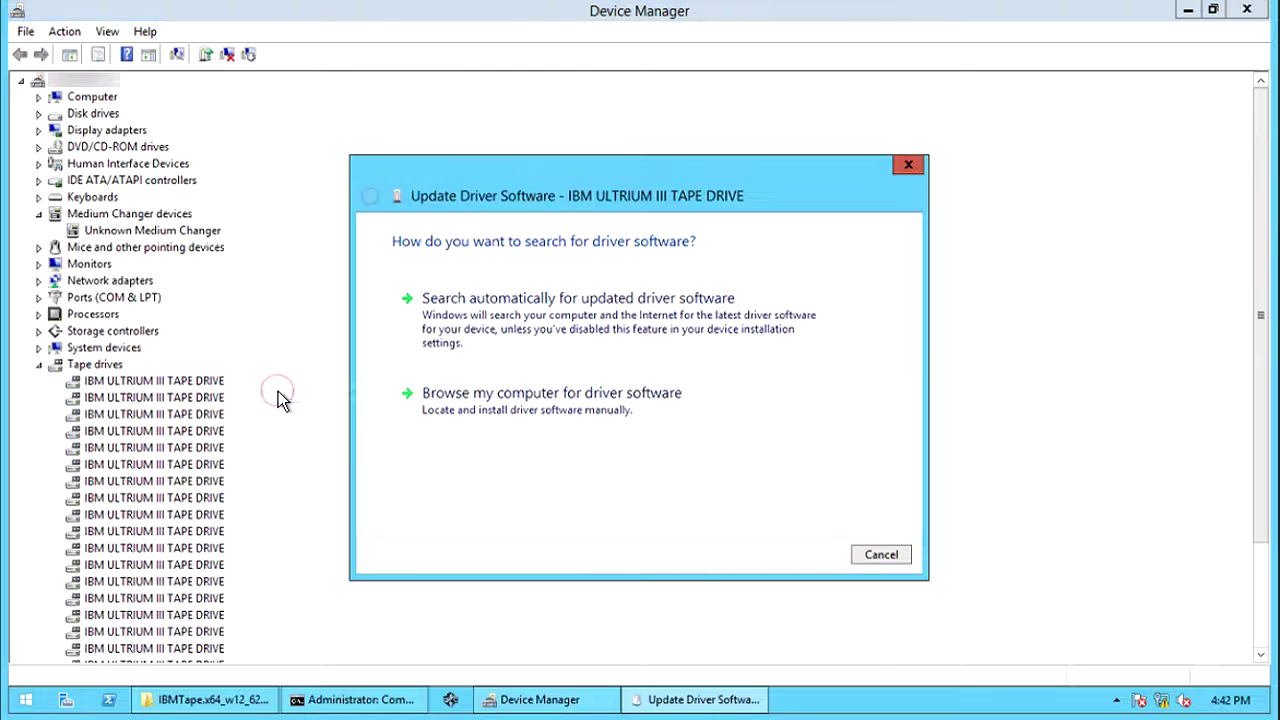
left_click(535, 400)
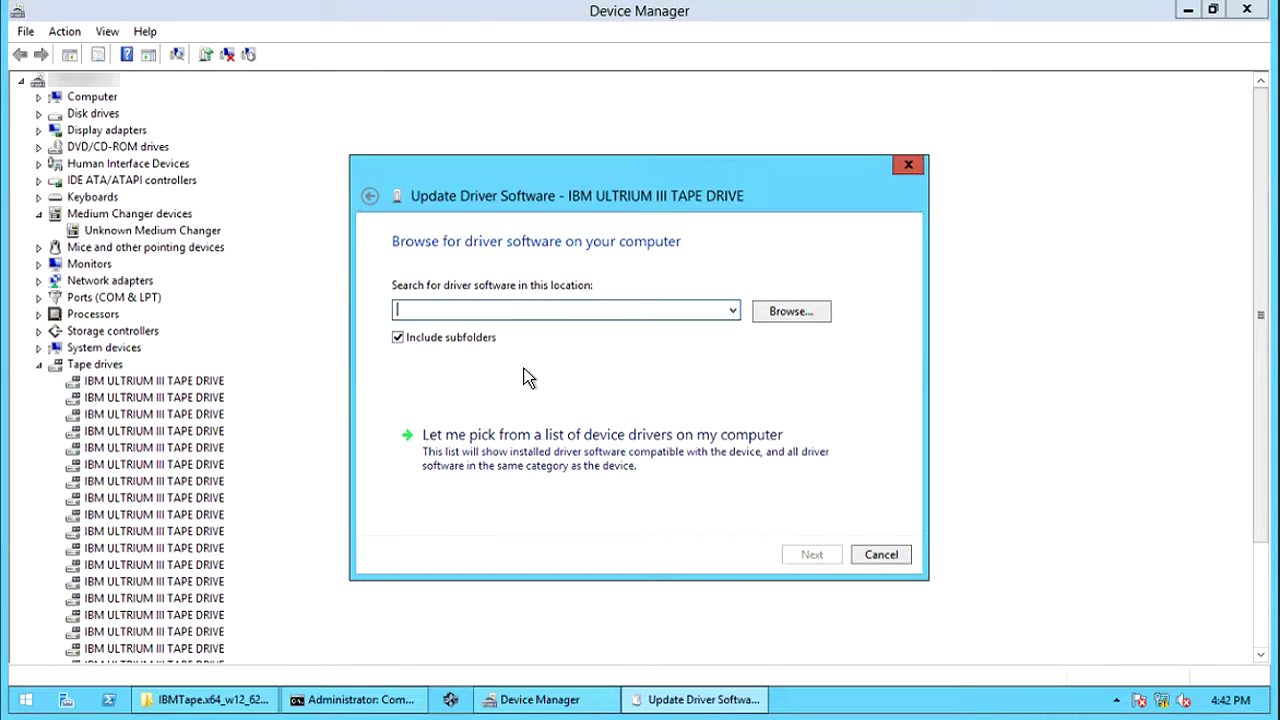
- Search C:\tmp\IBMTape.x64_w12_6260 for the driver and close the already-up-to-date result
left_click(791, 312)
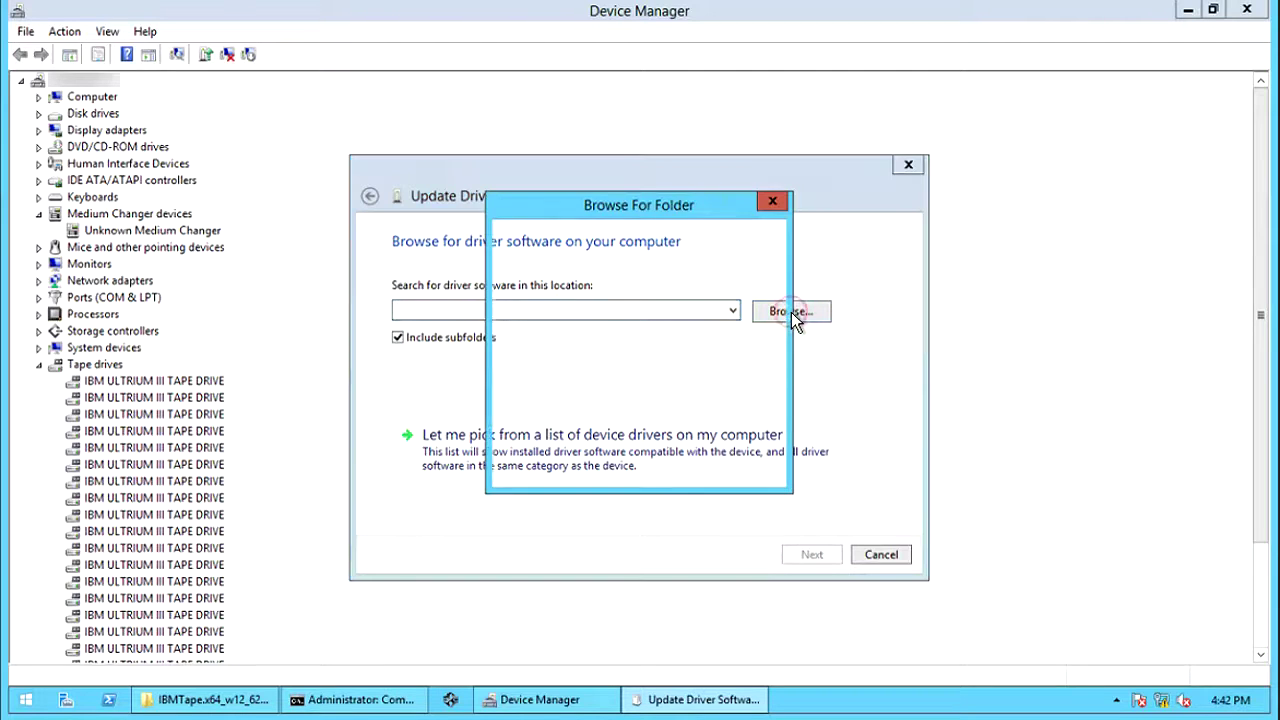
left_click(763, 400)
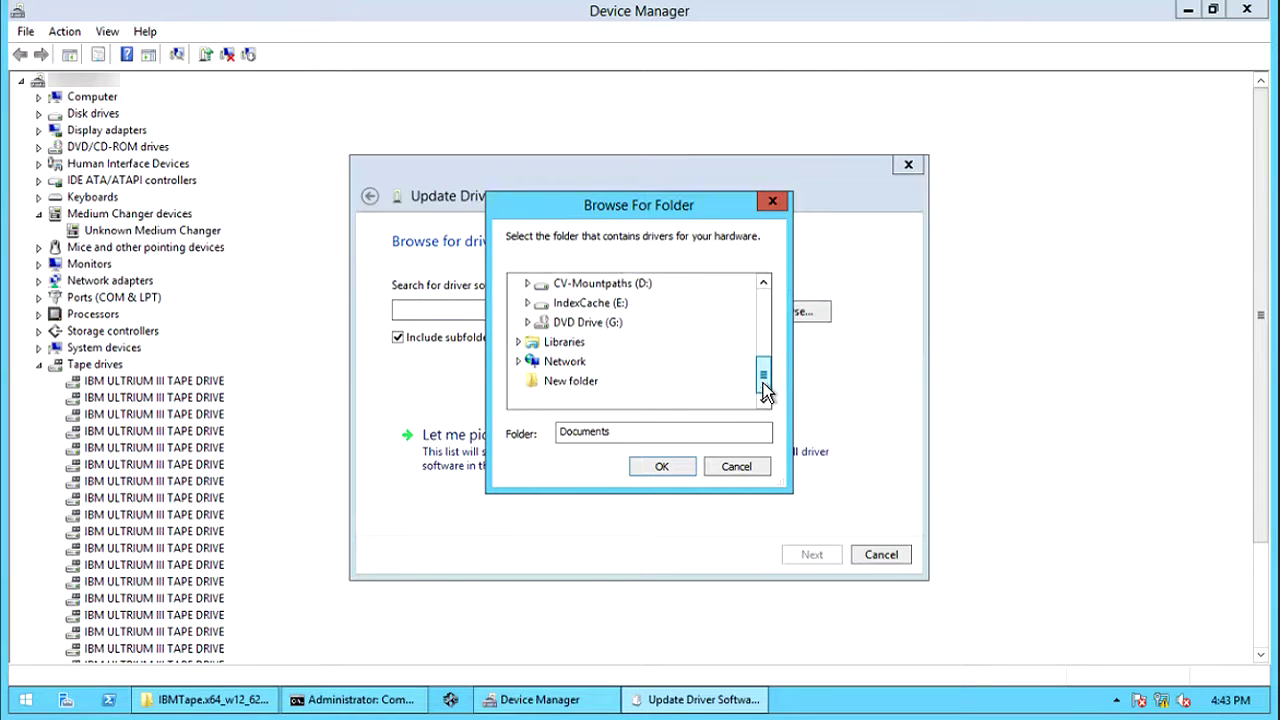
left_click(763, 284)
left_click(763, 284)
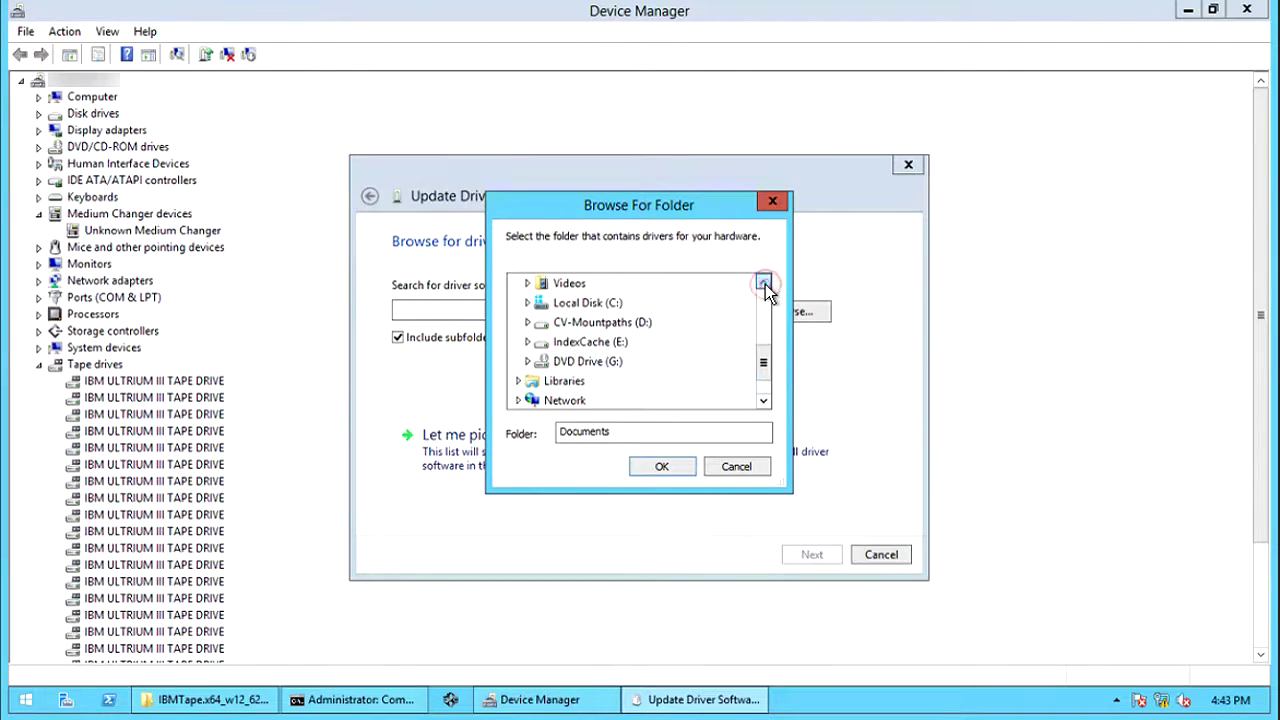
left_click(527, 302)
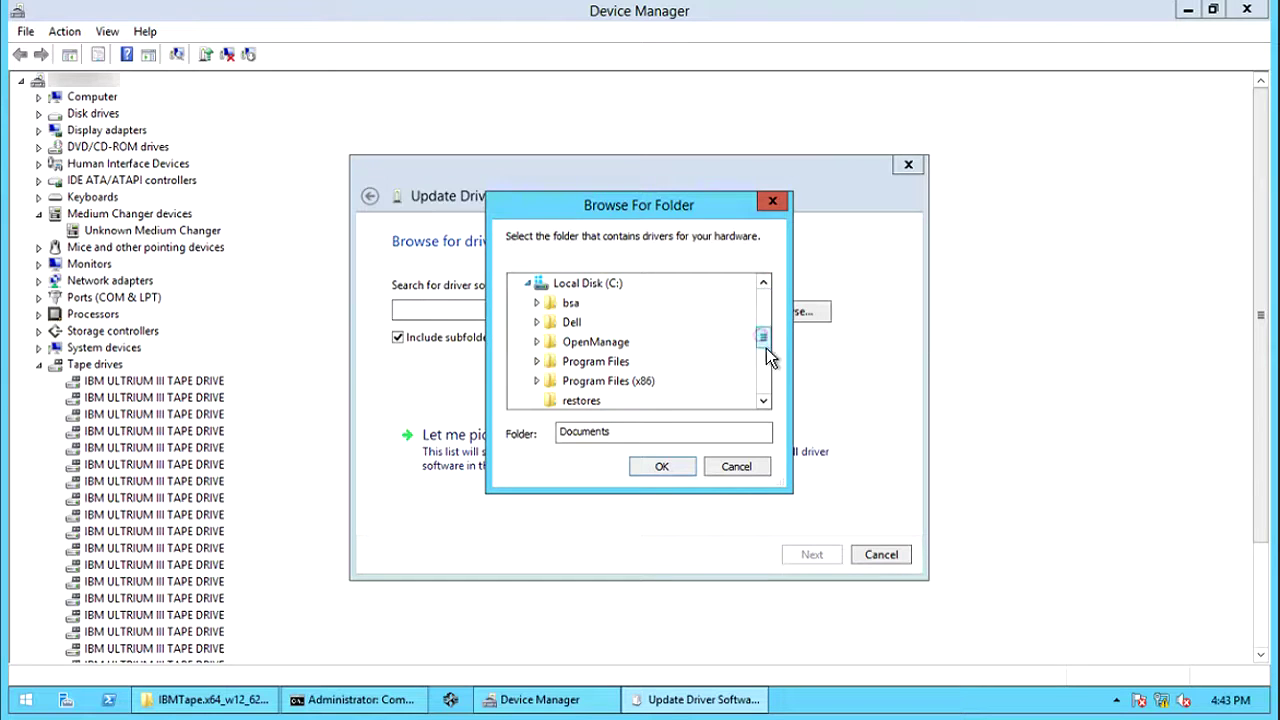
left_click_drag(763, 337, 763, 366)
left_click(537, 284)
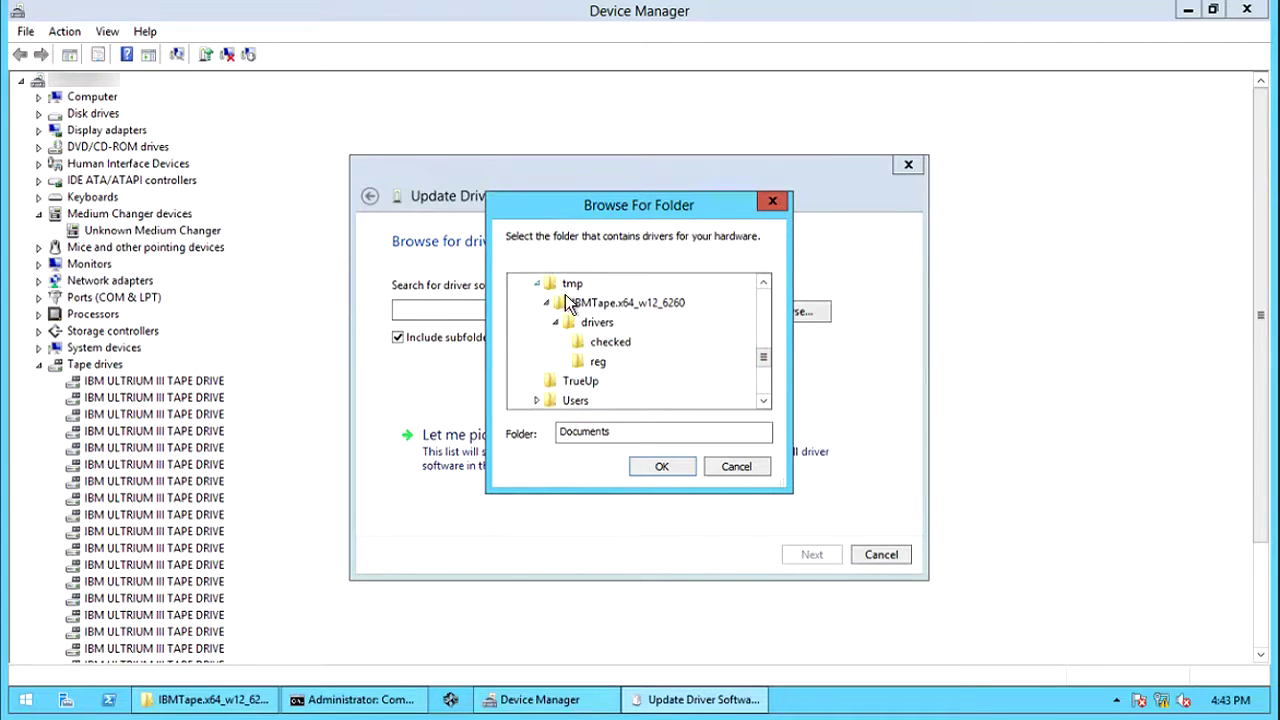
left_click(614, 306)
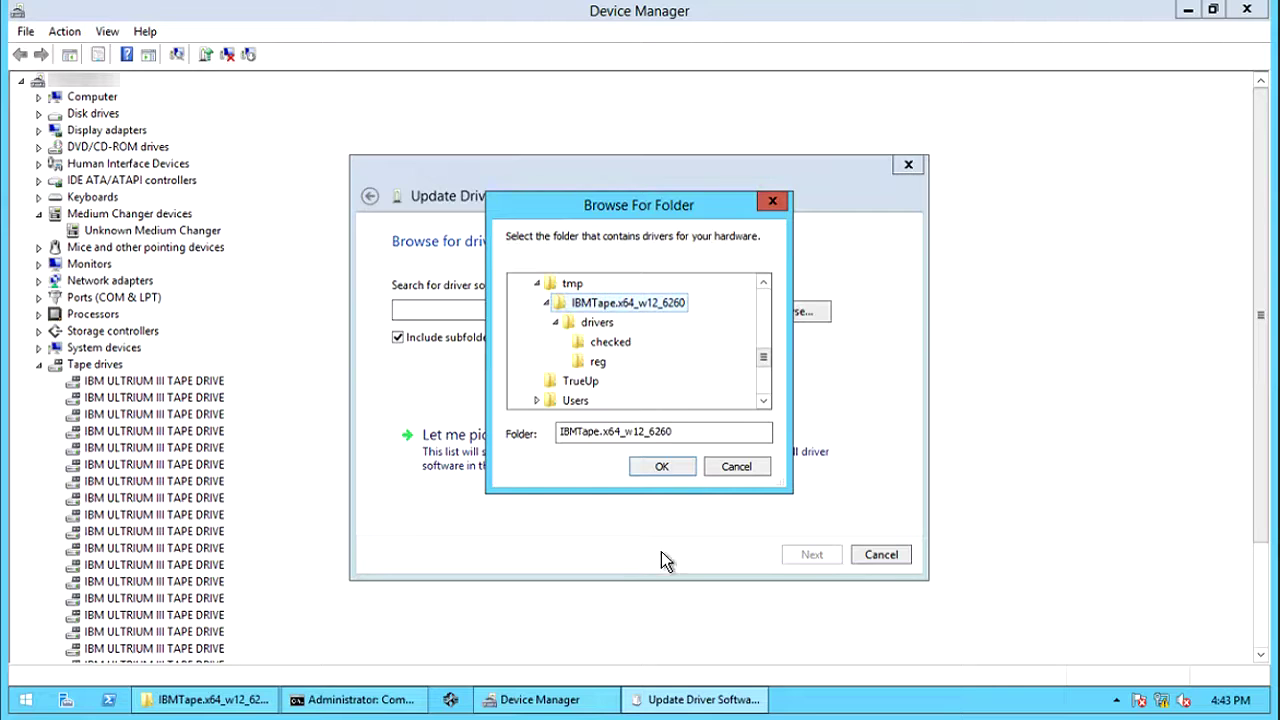
left_click(666, 466)
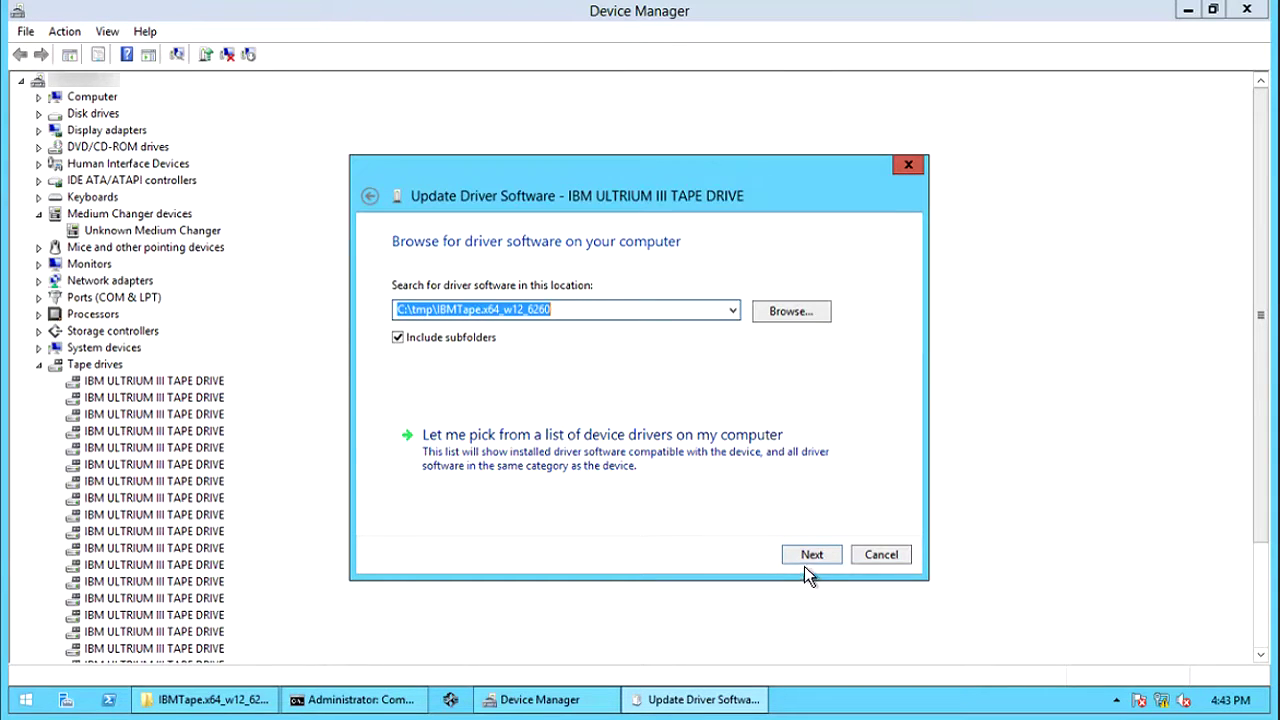
left_click(810, 556)
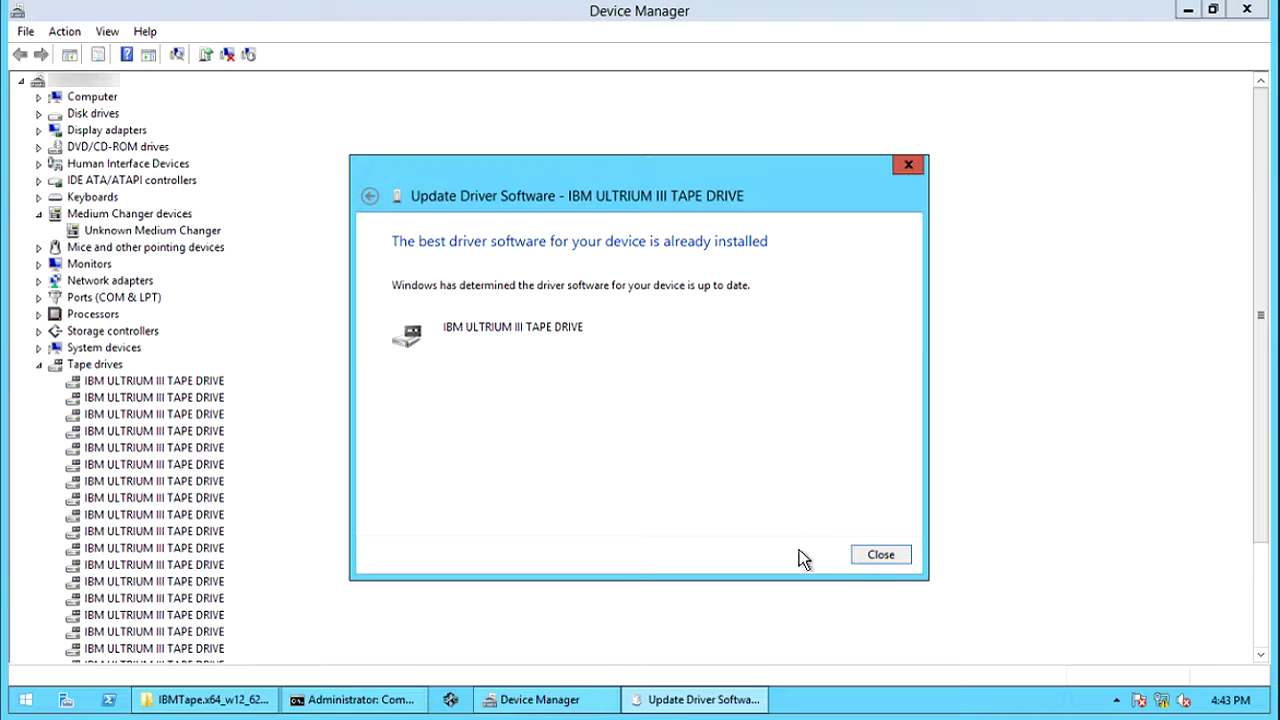
left_click(874, 559)
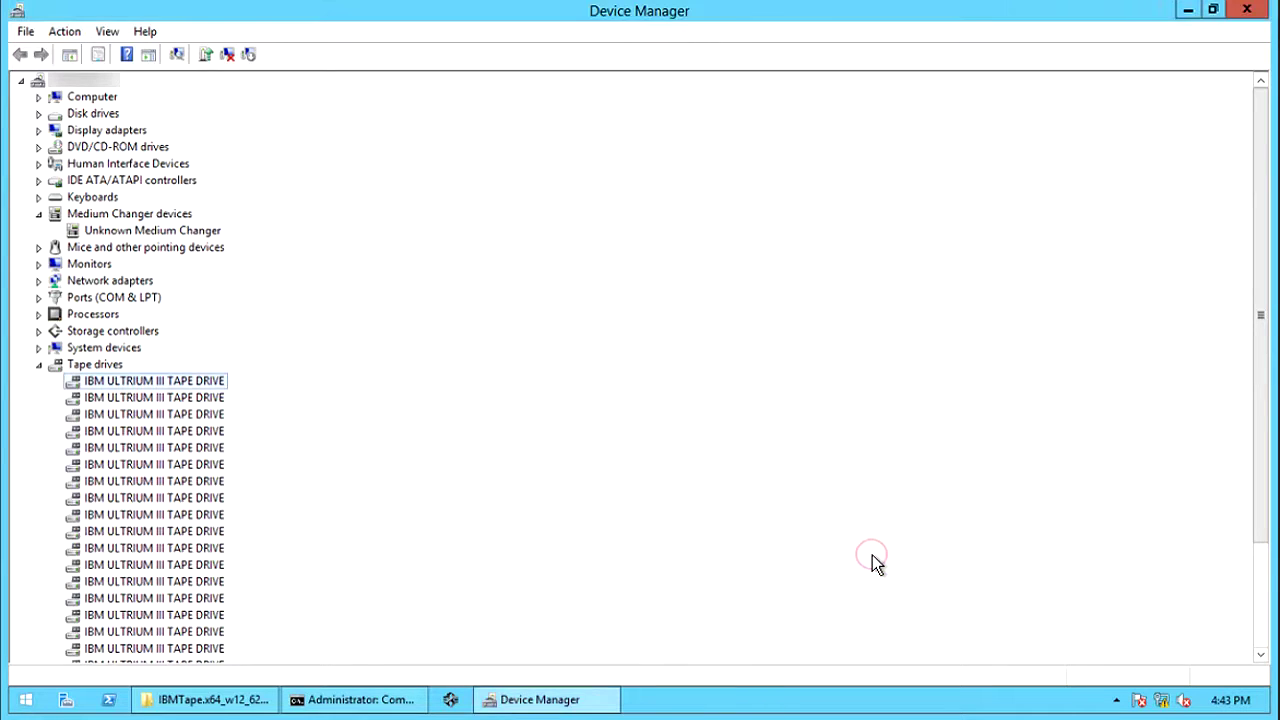
left_click(165, 232)
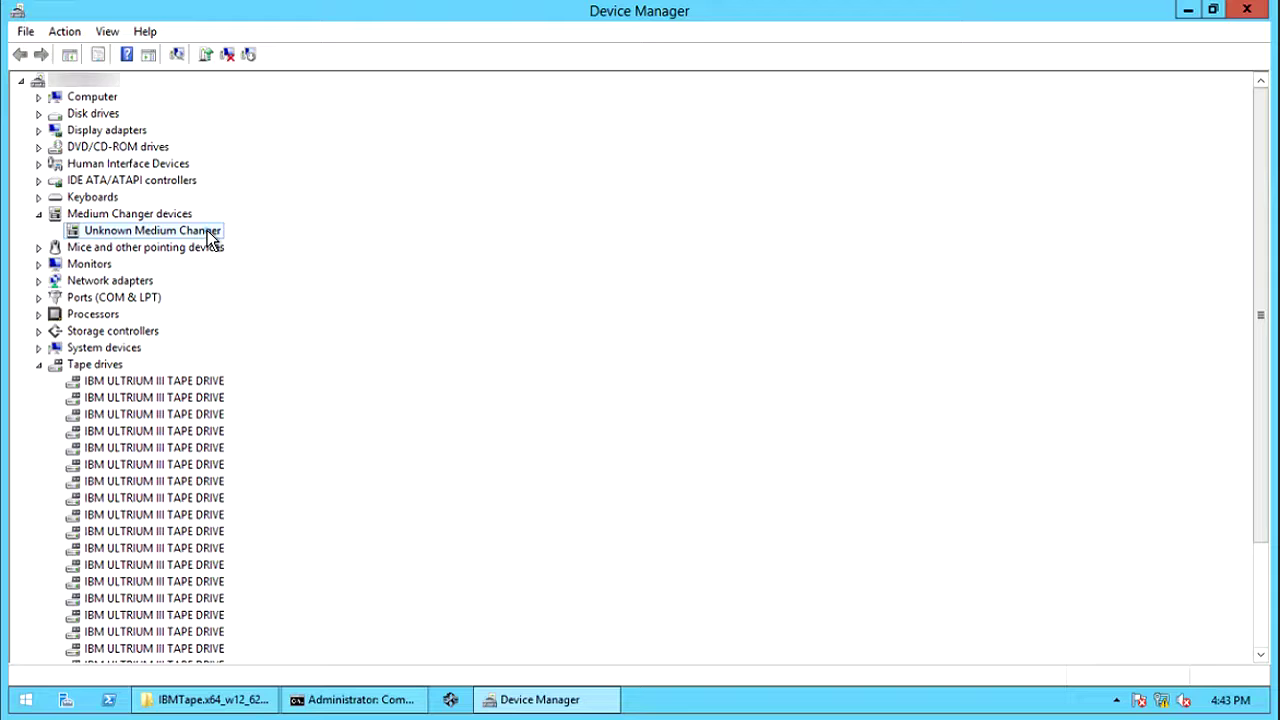
right_click(207, 231)
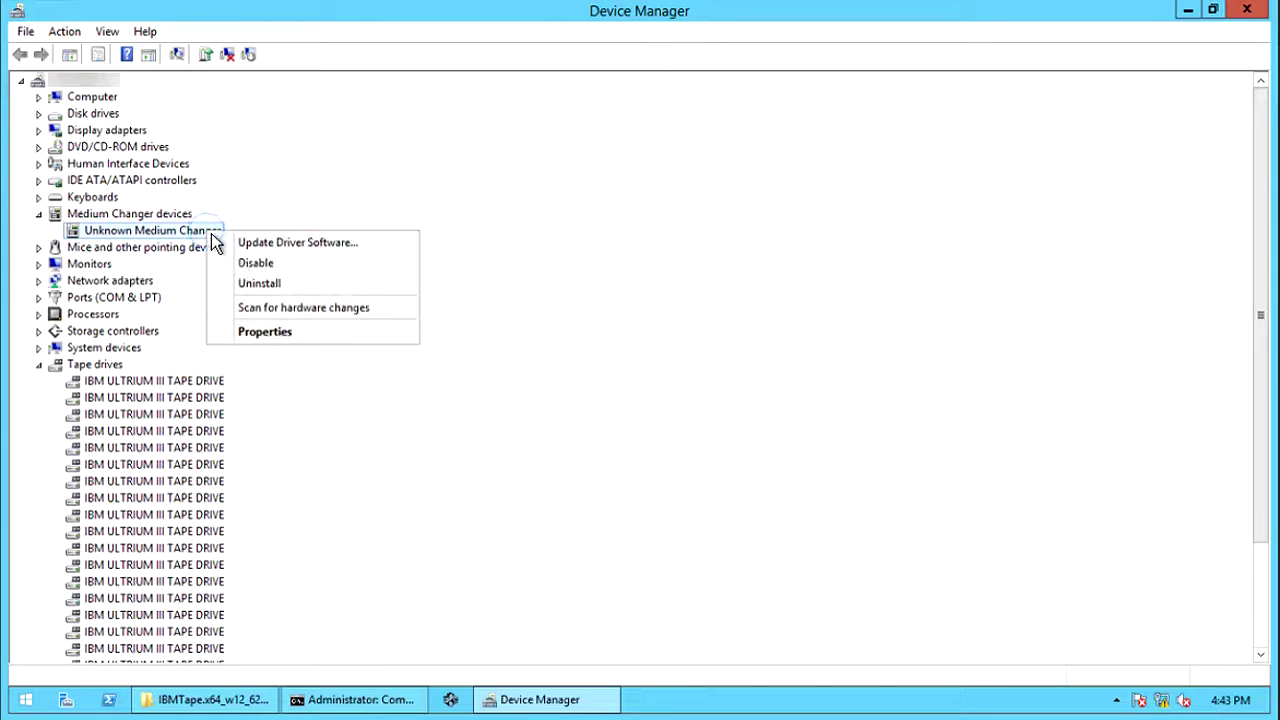
left_click(290, 334)
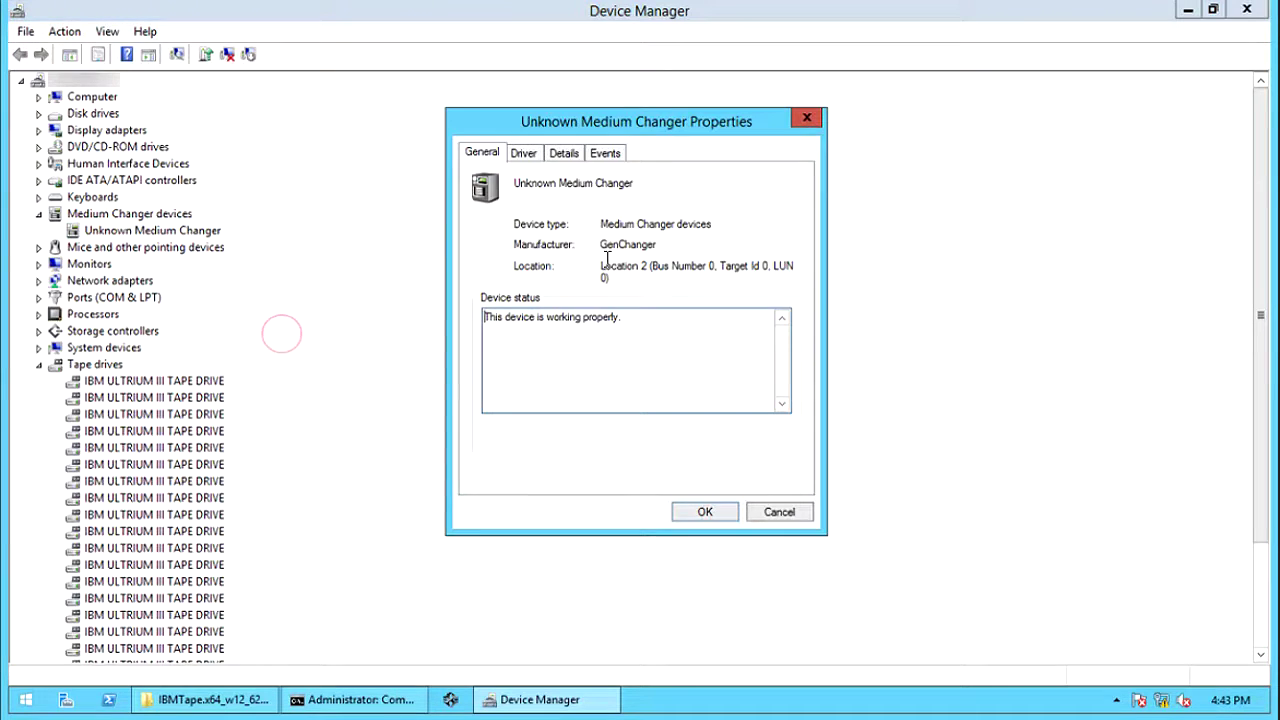
left_click(518, 156)
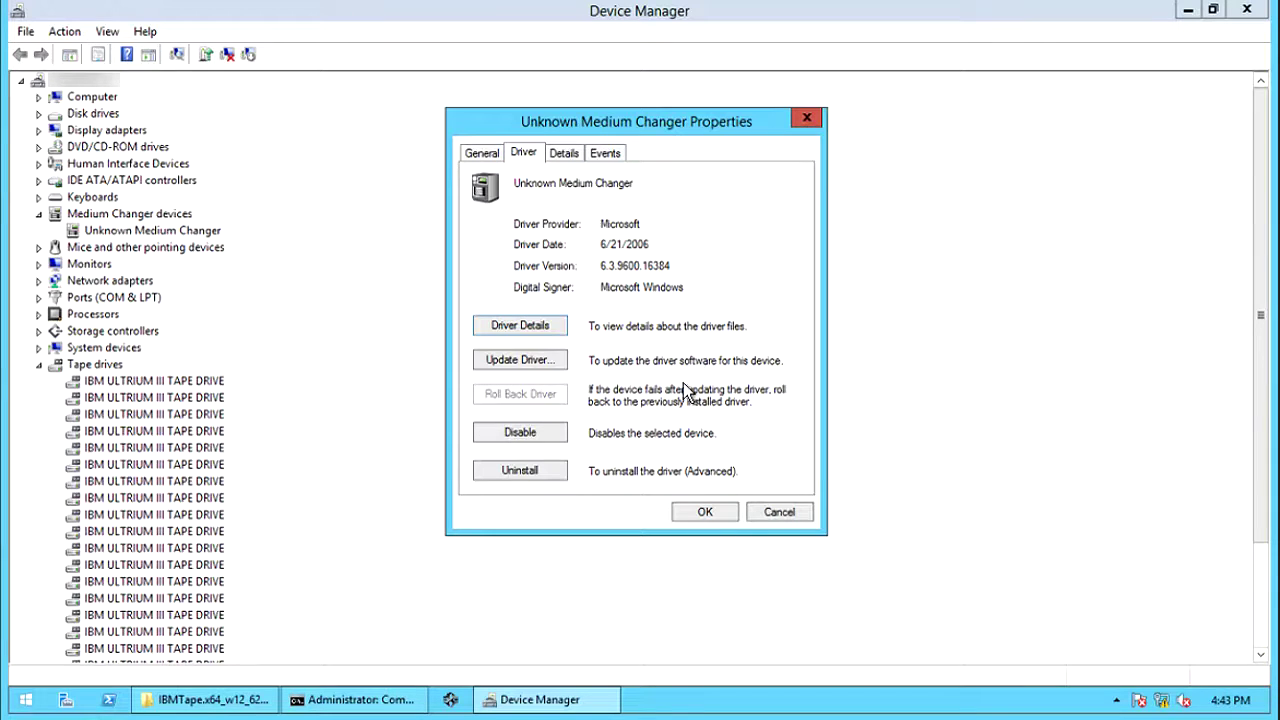
left_click(778, 515)
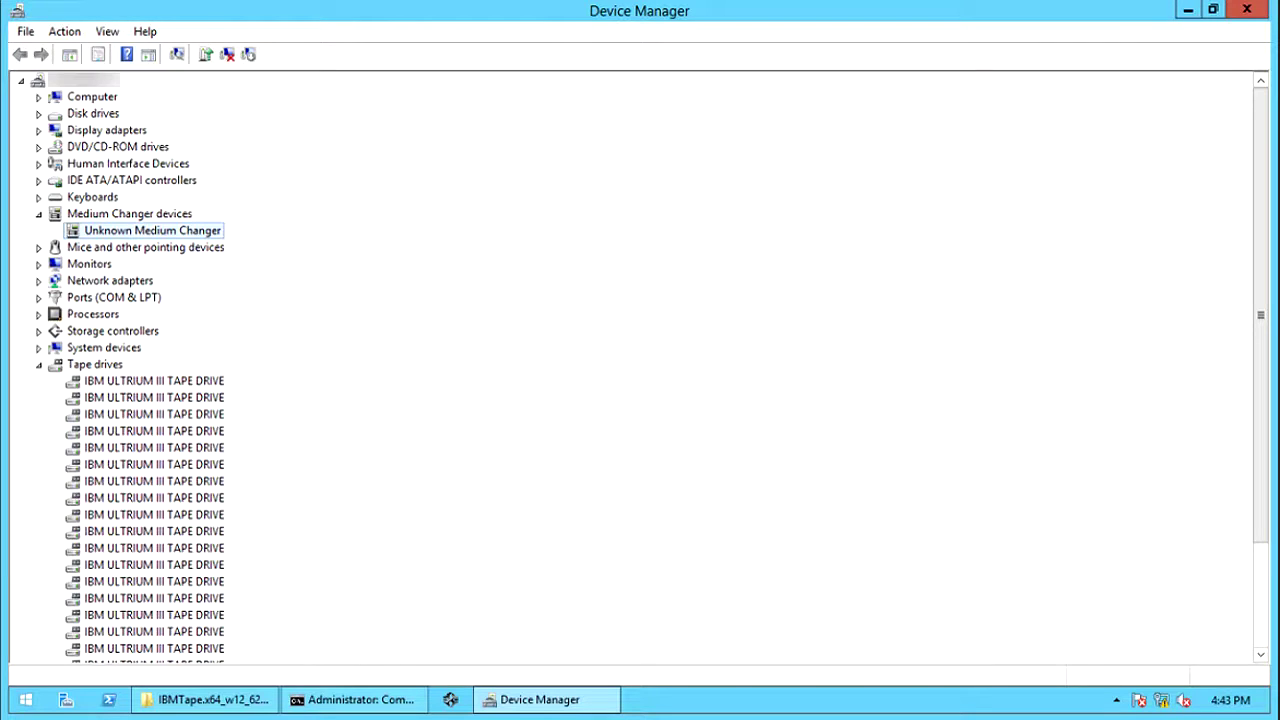
- Collapse Medium Changer devices and Tape drives, expand System devices, and select Changer Bus Enumerator
left_click(39, 214)
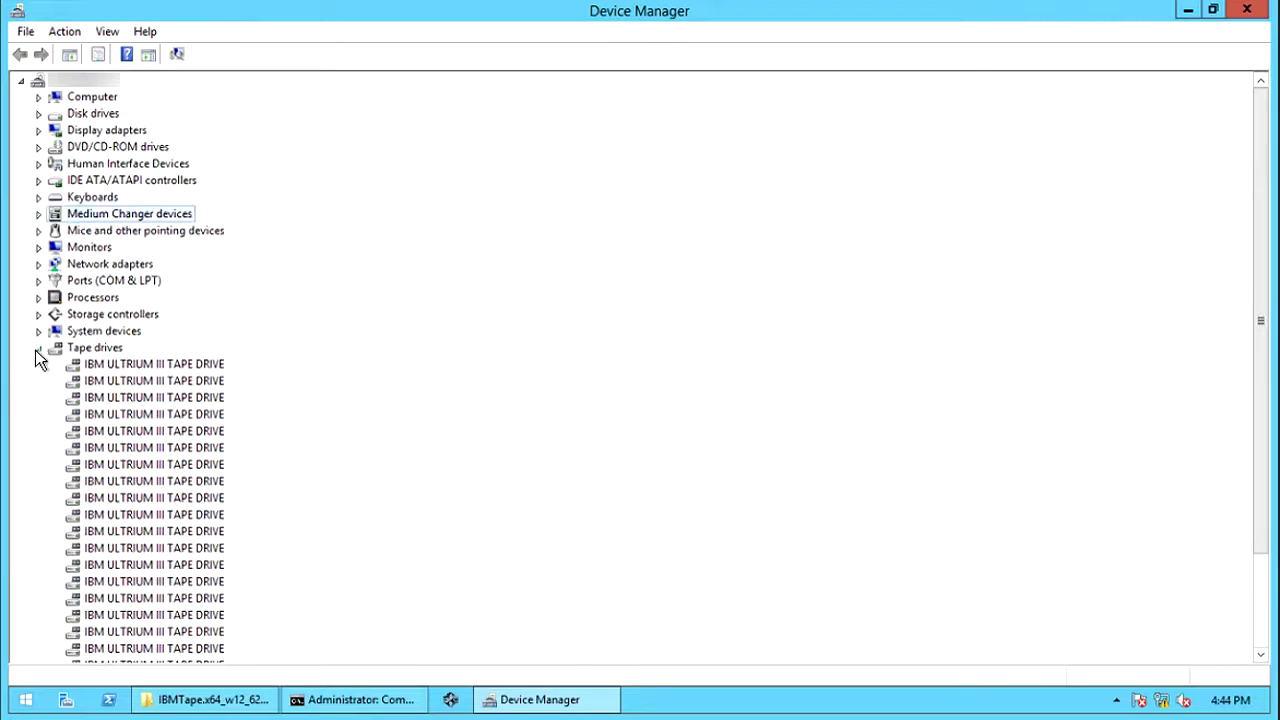
left_click(37, 348)
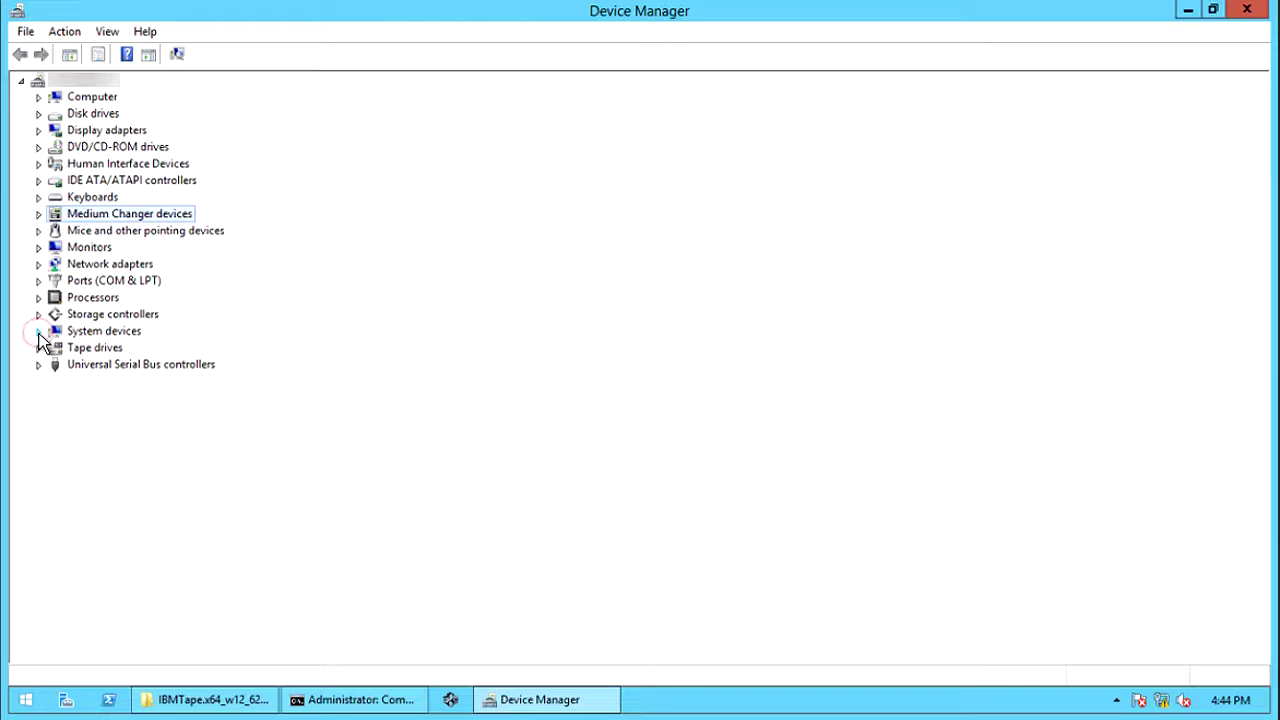
left_click(38, 332)
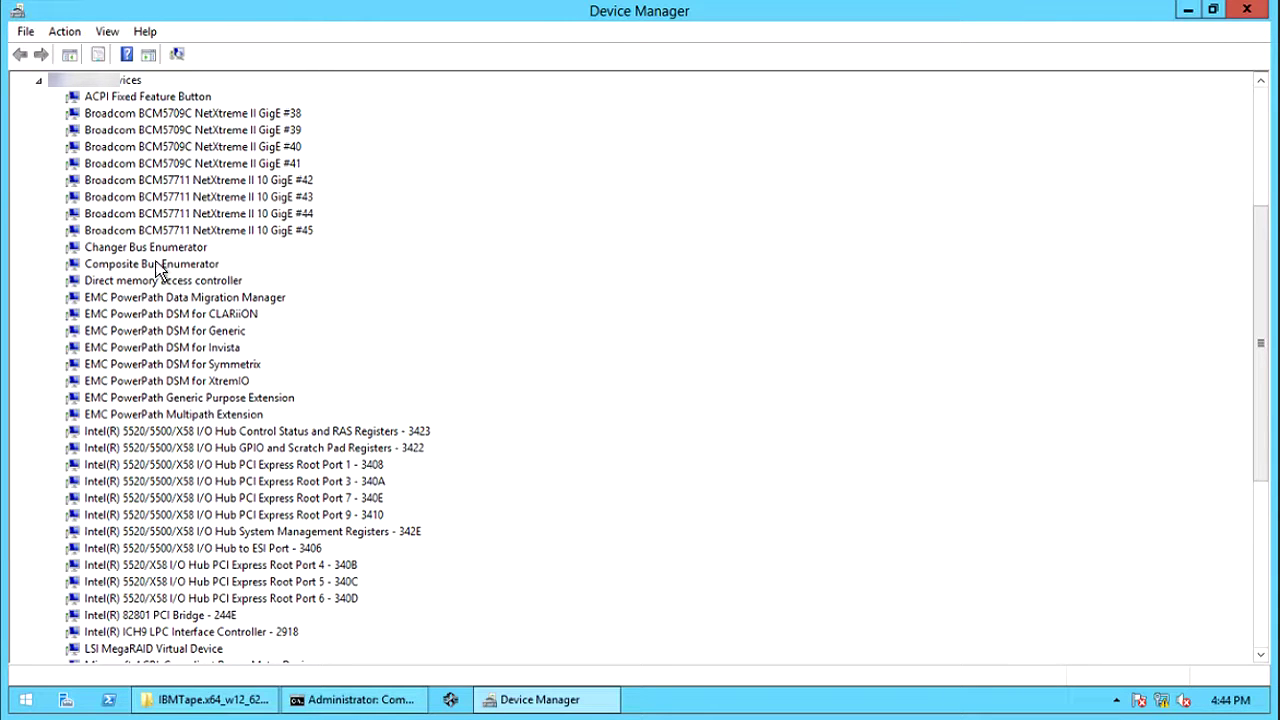
left_click(85, 250)
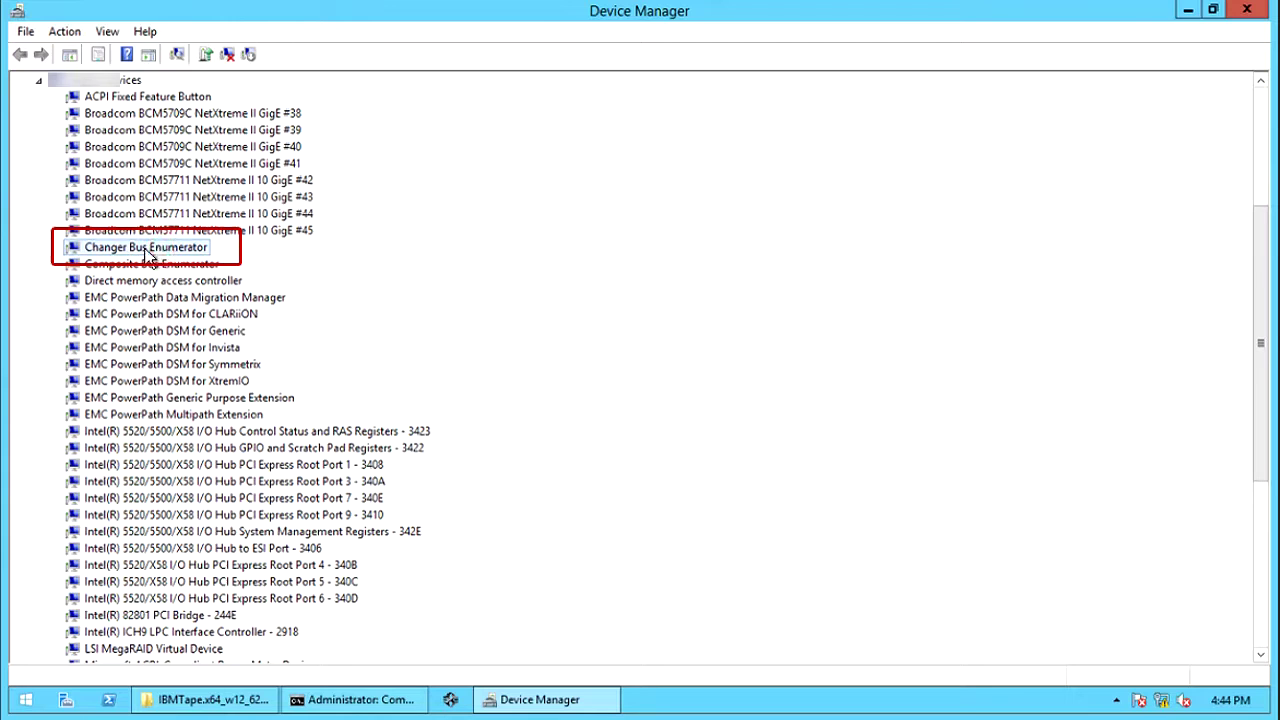
left_click(1262, 625)
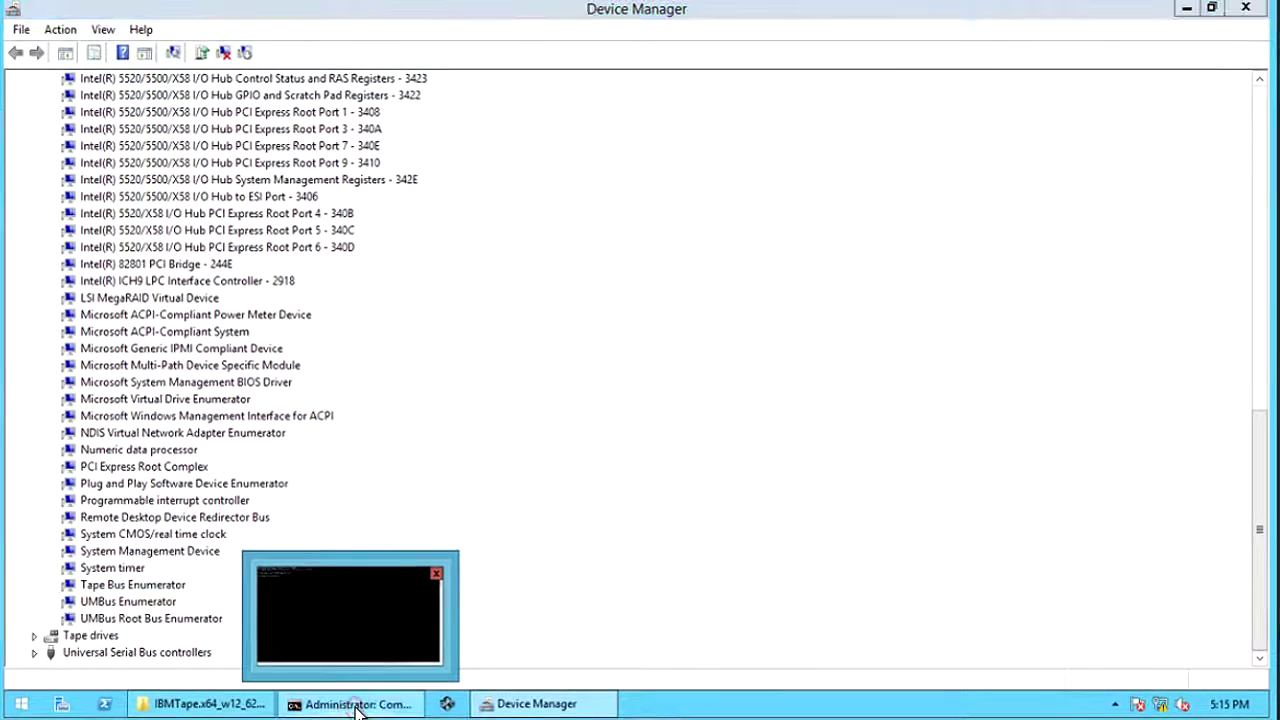
- Launch regedit from the Command Prompt and maximize the Registry Editor
left_click(357, 705)
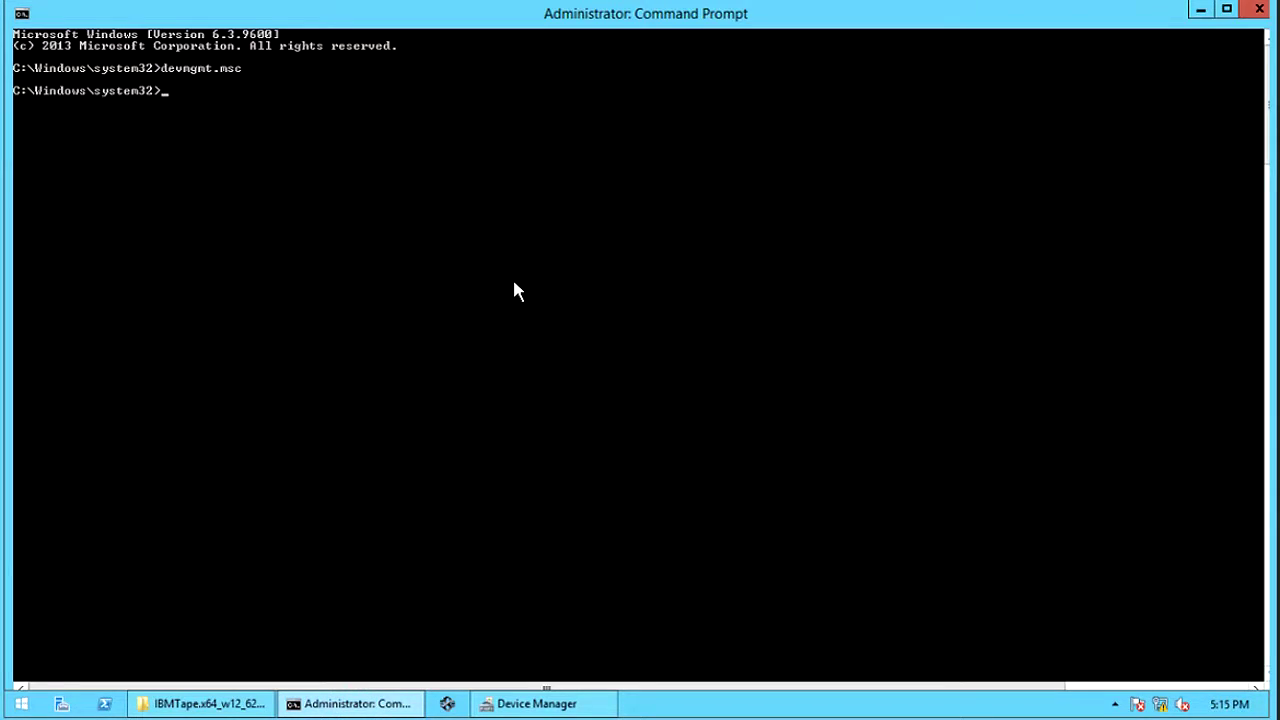
type("regedit")
key("Return")
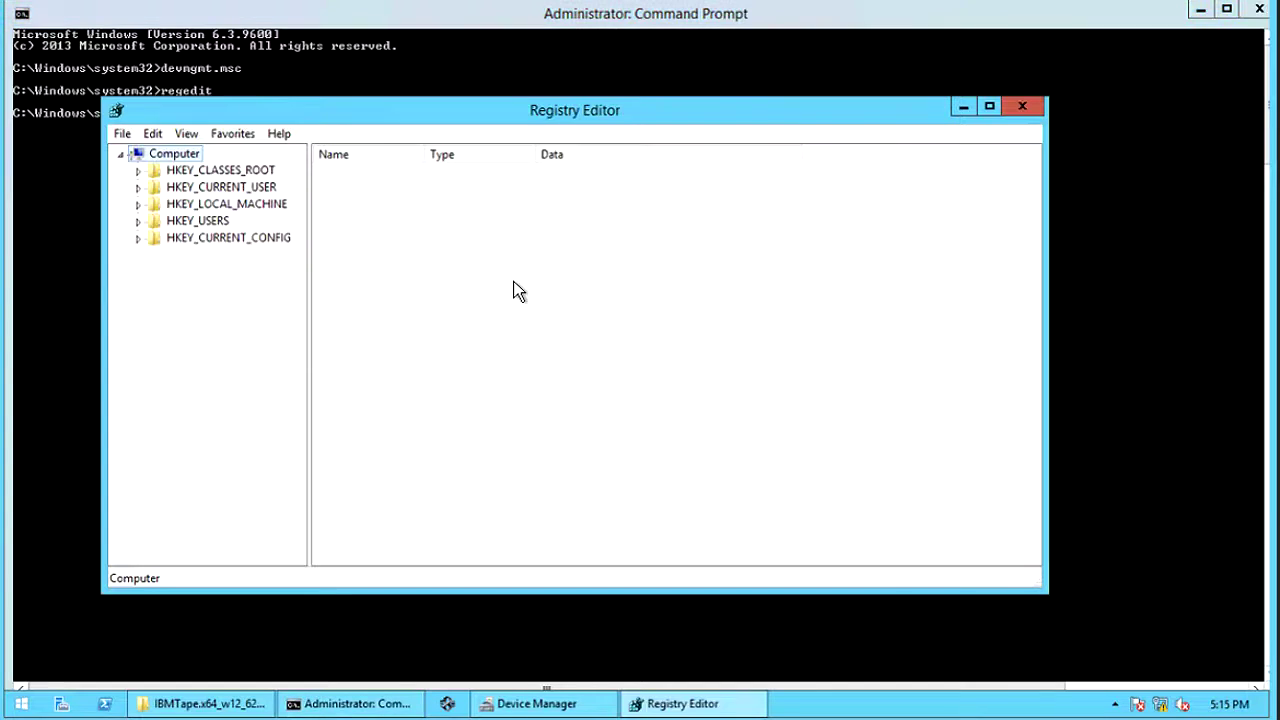
double_click(448, 115)
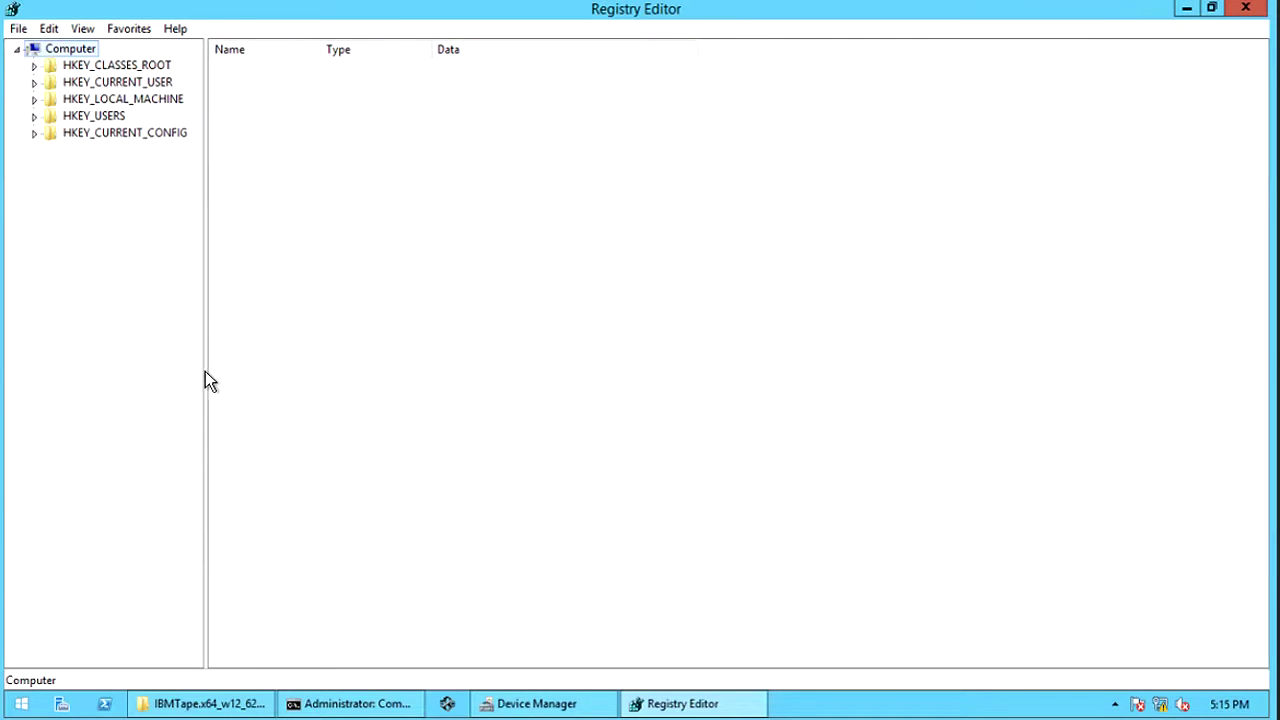
- Widen the tree pane and expand HKEY_LOCAL_MACHINE > SYSTEM > CurrentControlSet
left_click_drag(206, 372, 267, 280)
left_click(35, 102)
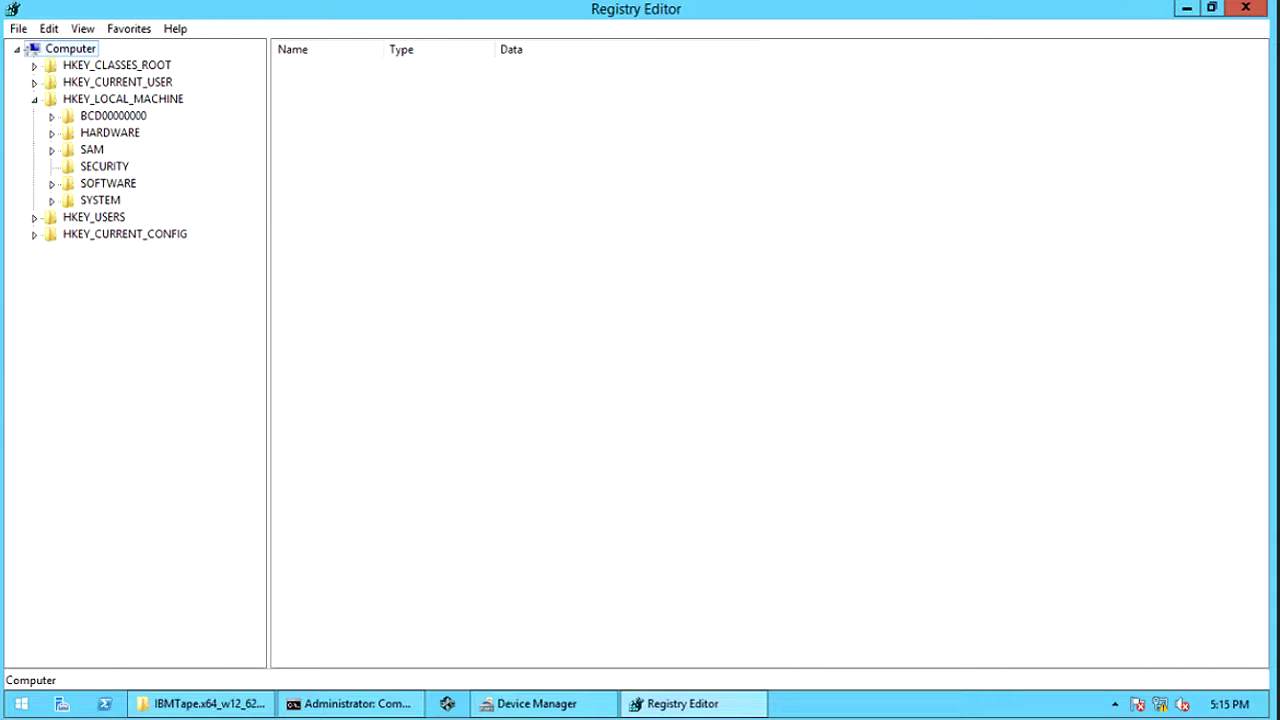
left_click(52, 201)
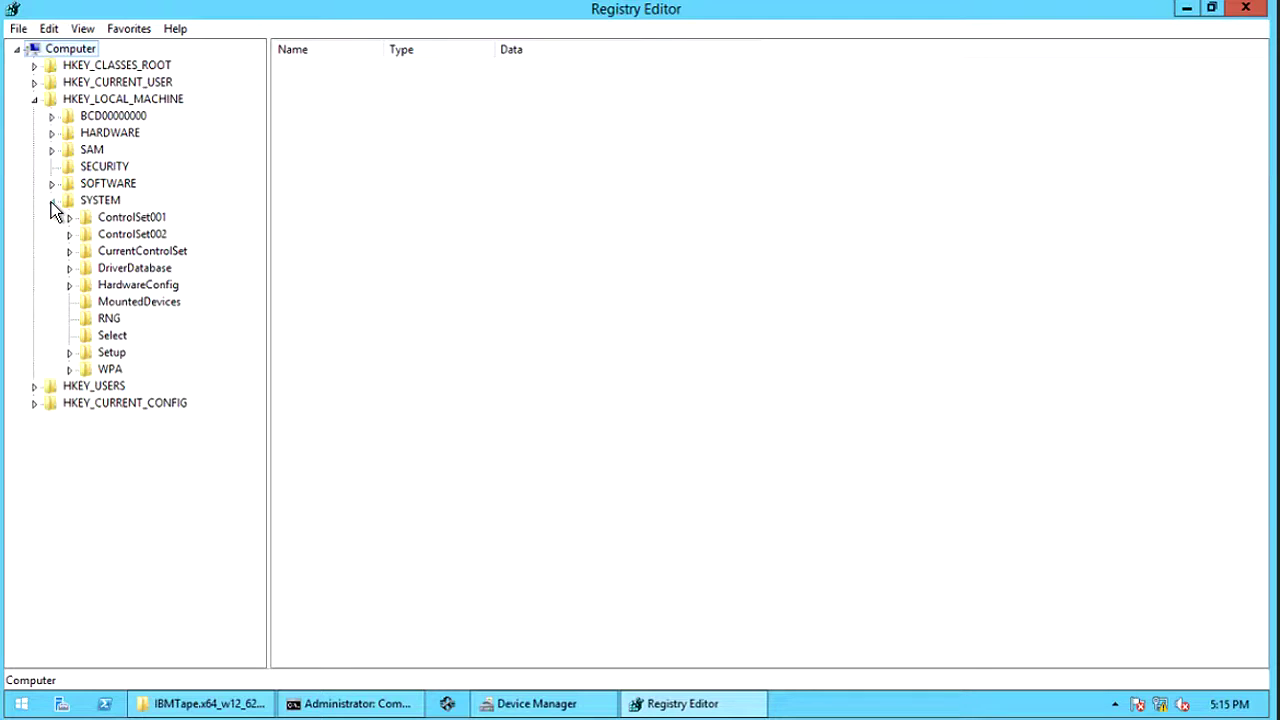
left_click(69, 252)
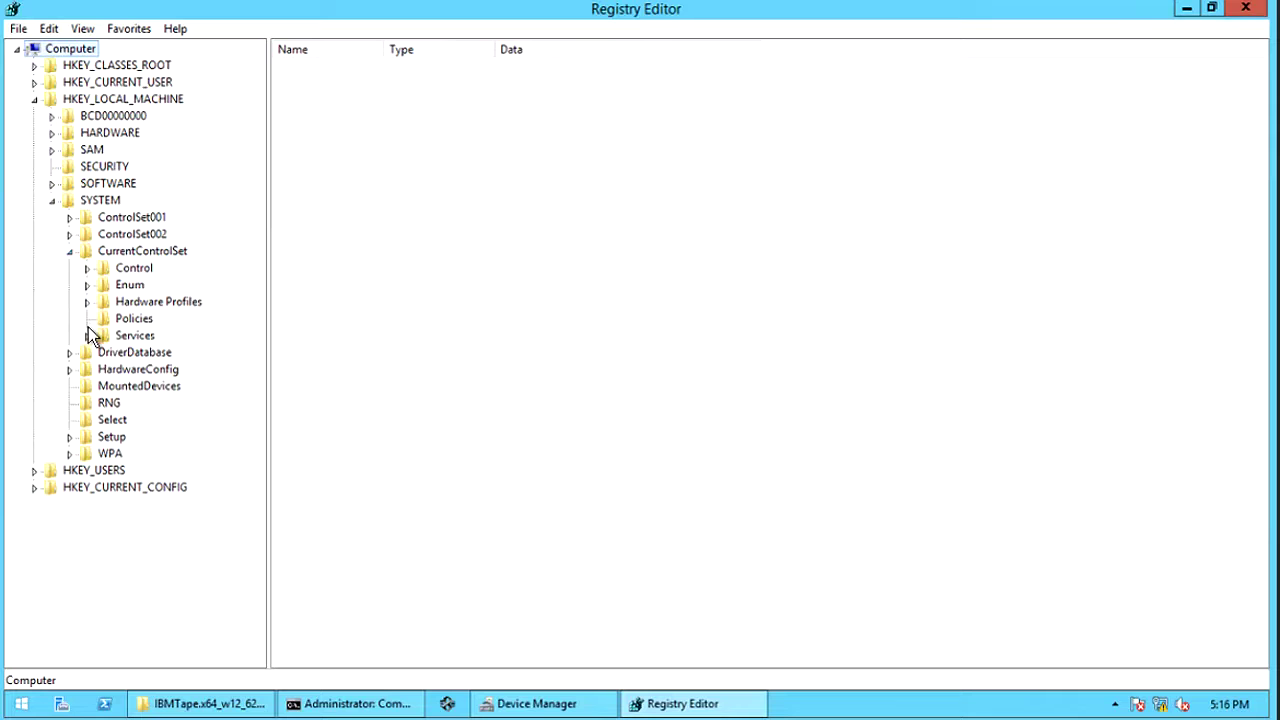
- Expand Services and select the ibmtp2k12 driver service key
left_click(88, 337)
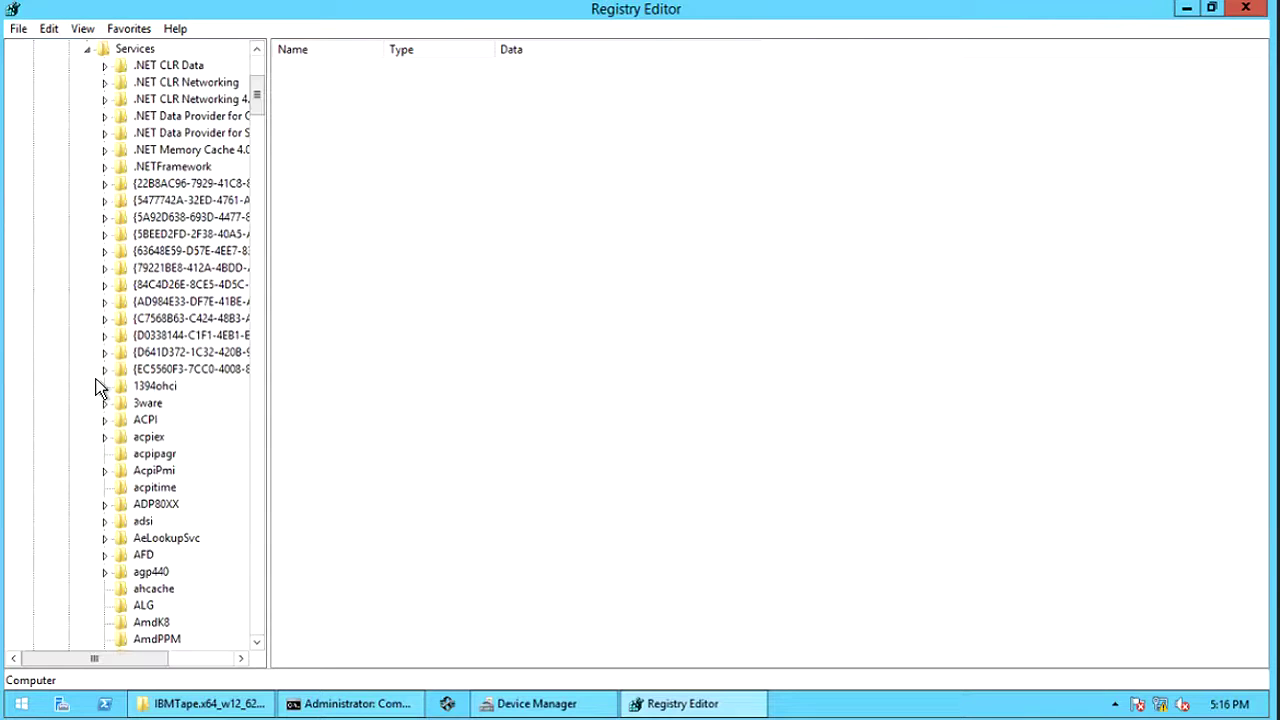
left_click(254, 537)
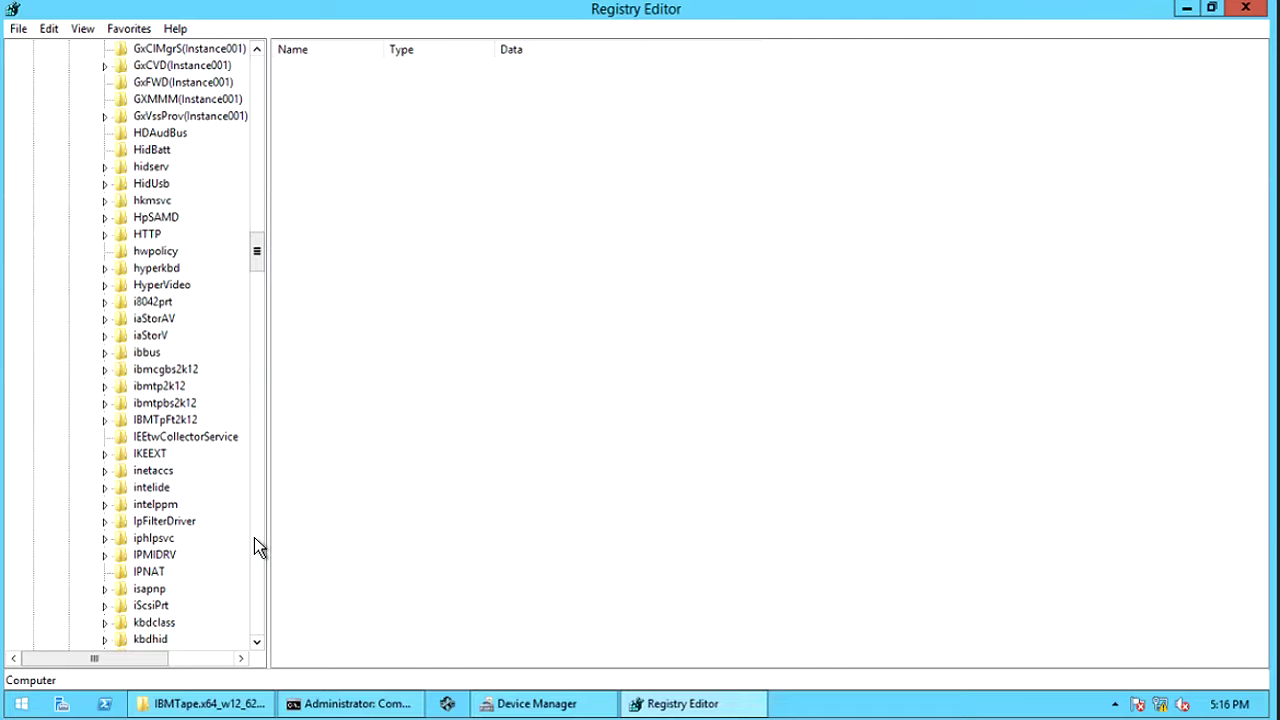
left_click(158, 389)
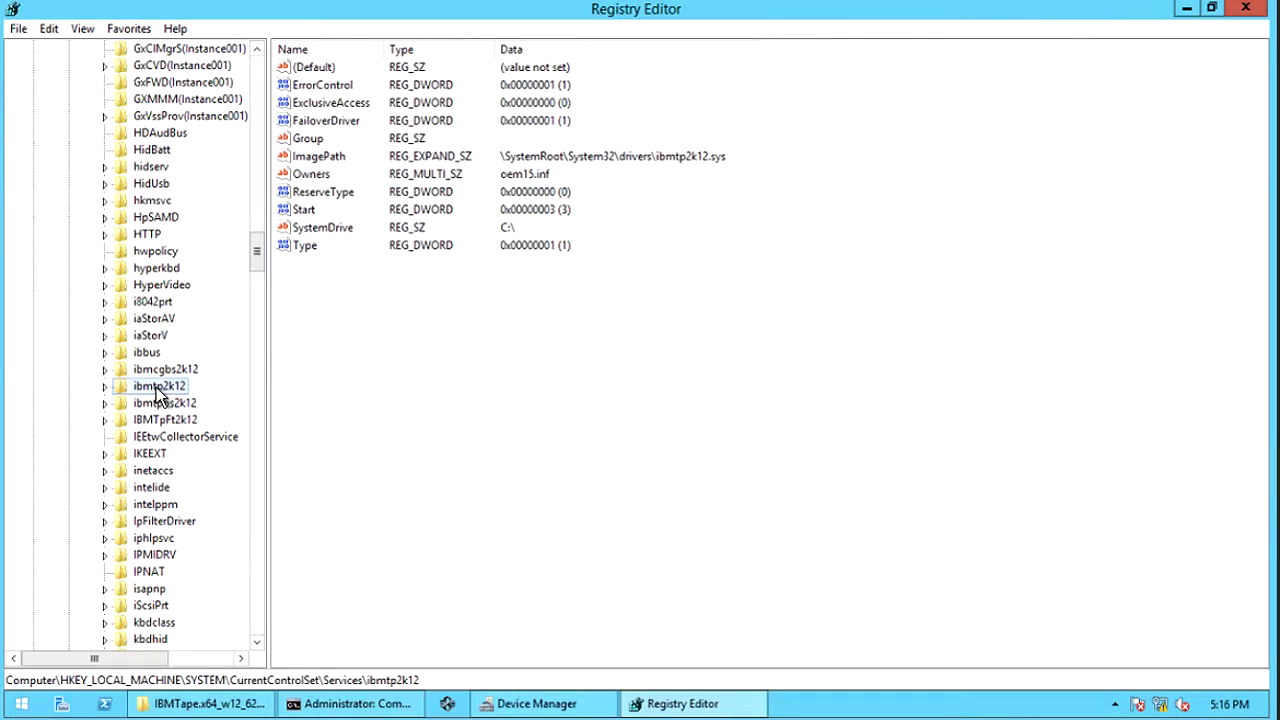
- Create DWORD DisableReserveUponOpen with decimal value 1
right_click(331, 333)
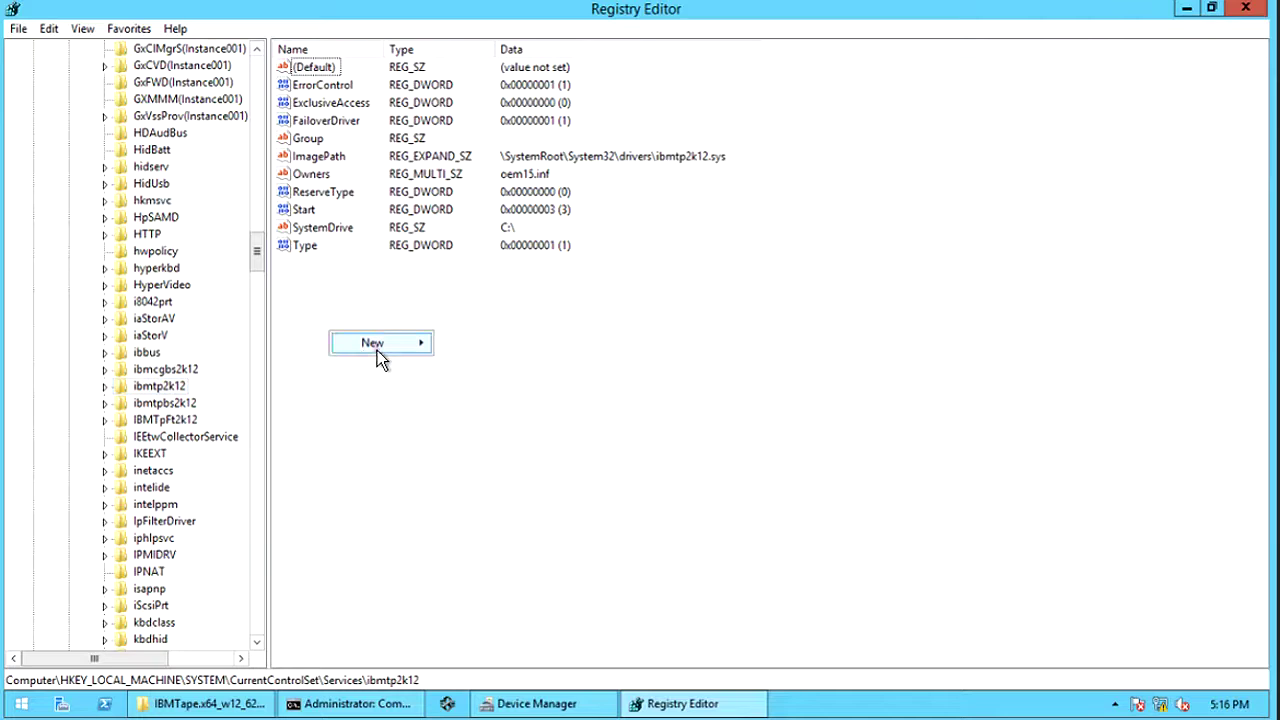
left_click(377, 350)
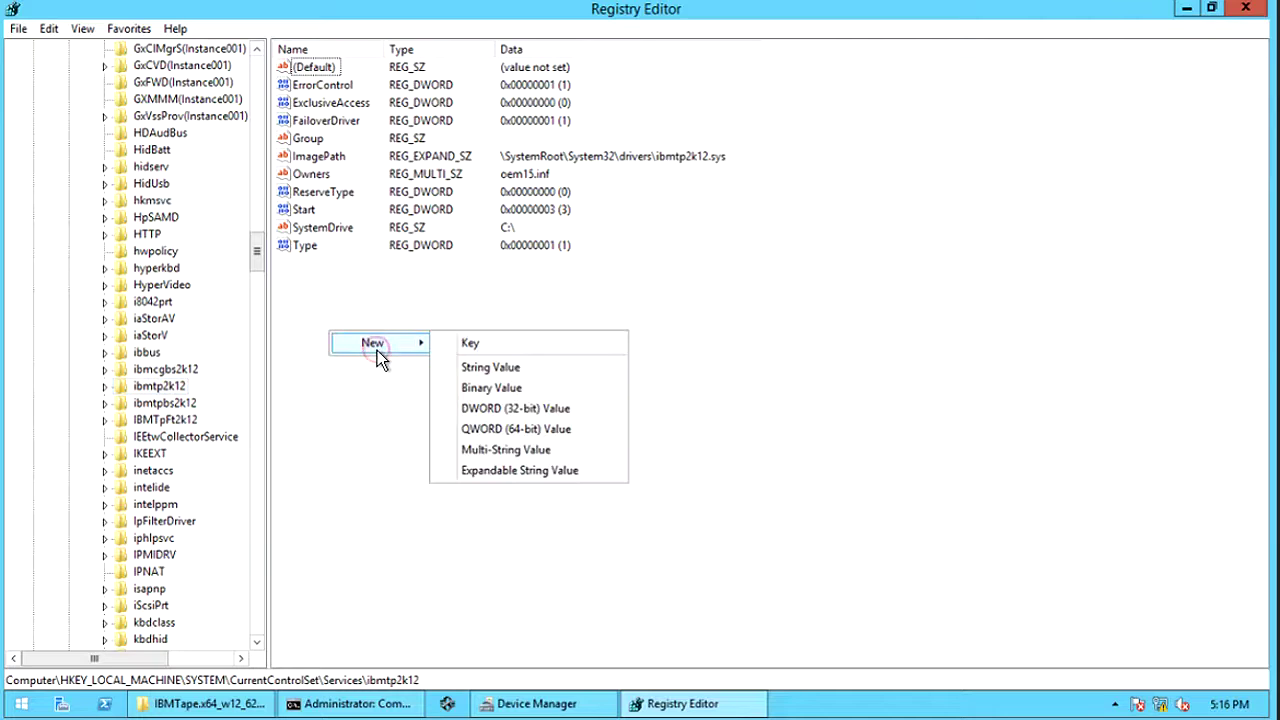
left_click(488, 411)
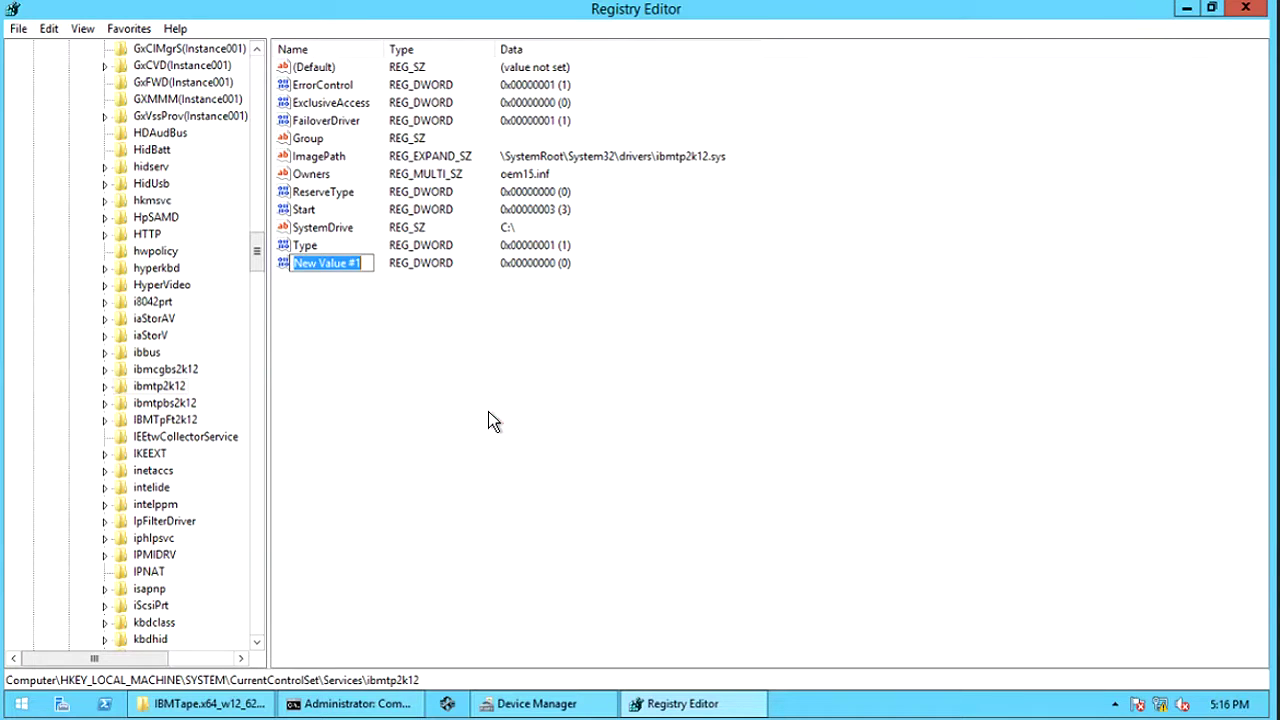
type("DisableReserveUponOpen")
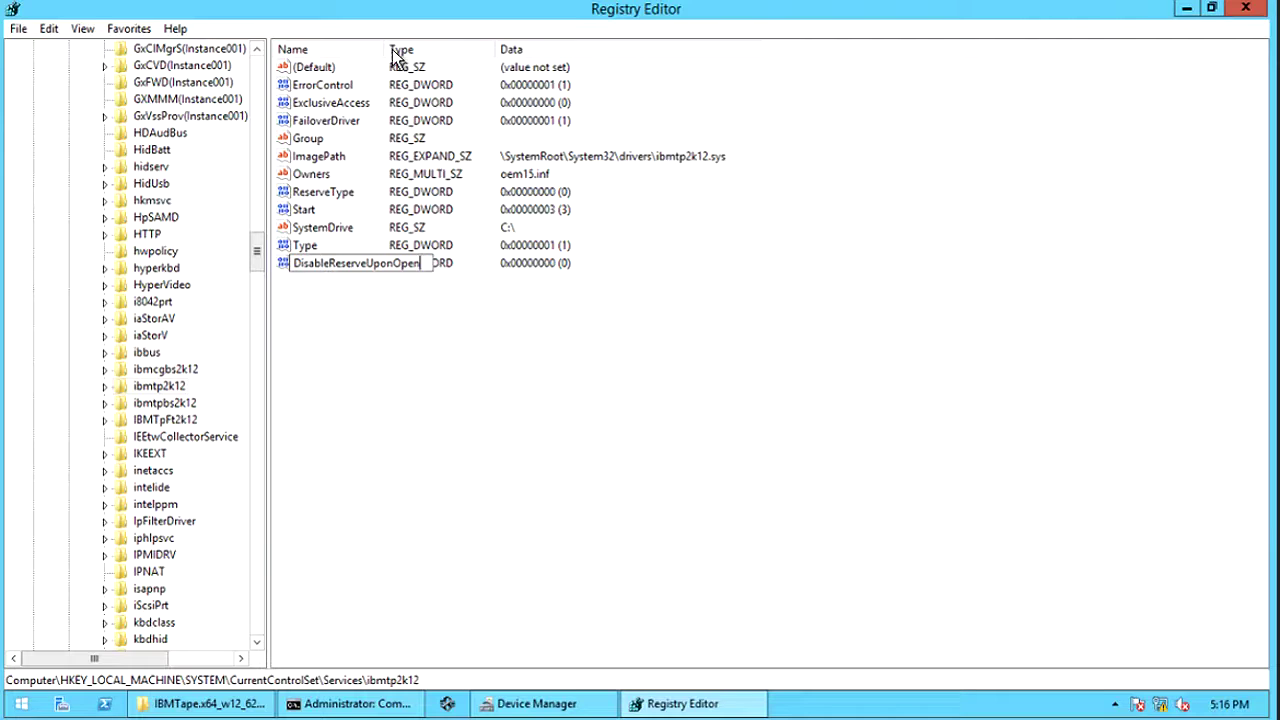
left_click_drag(383, 48, 420, 48)
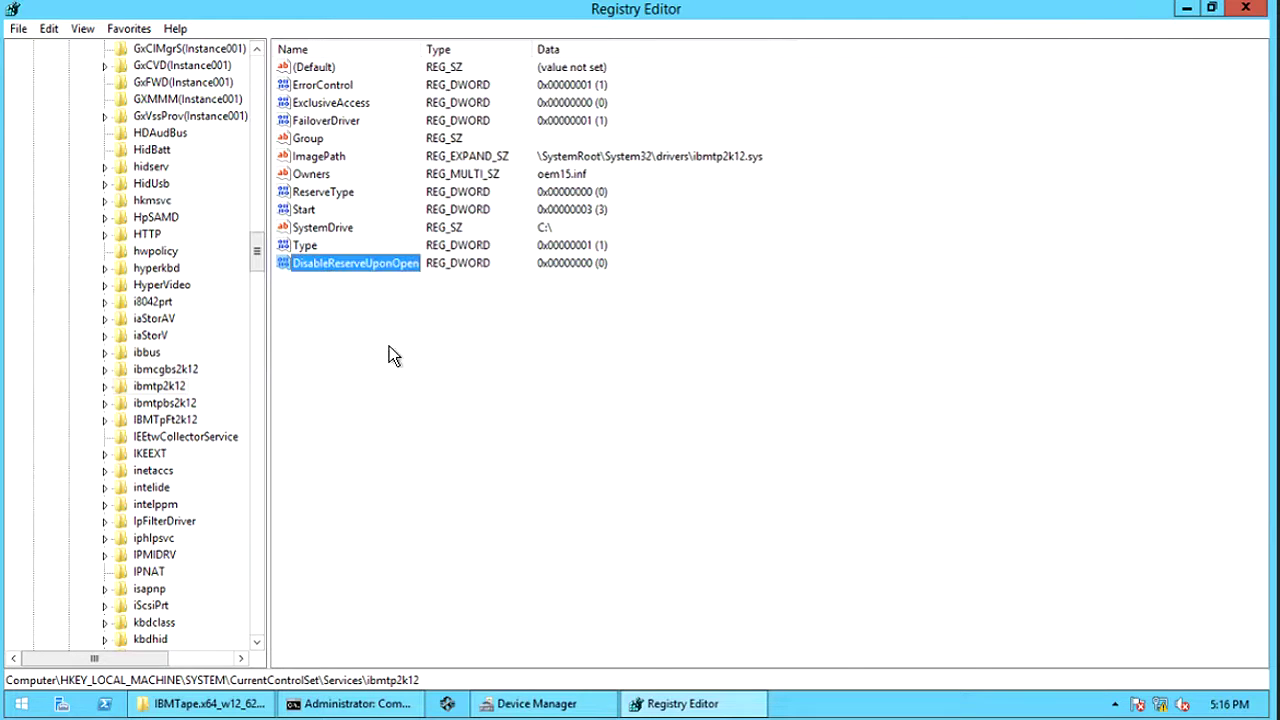
double_click(377, 263)
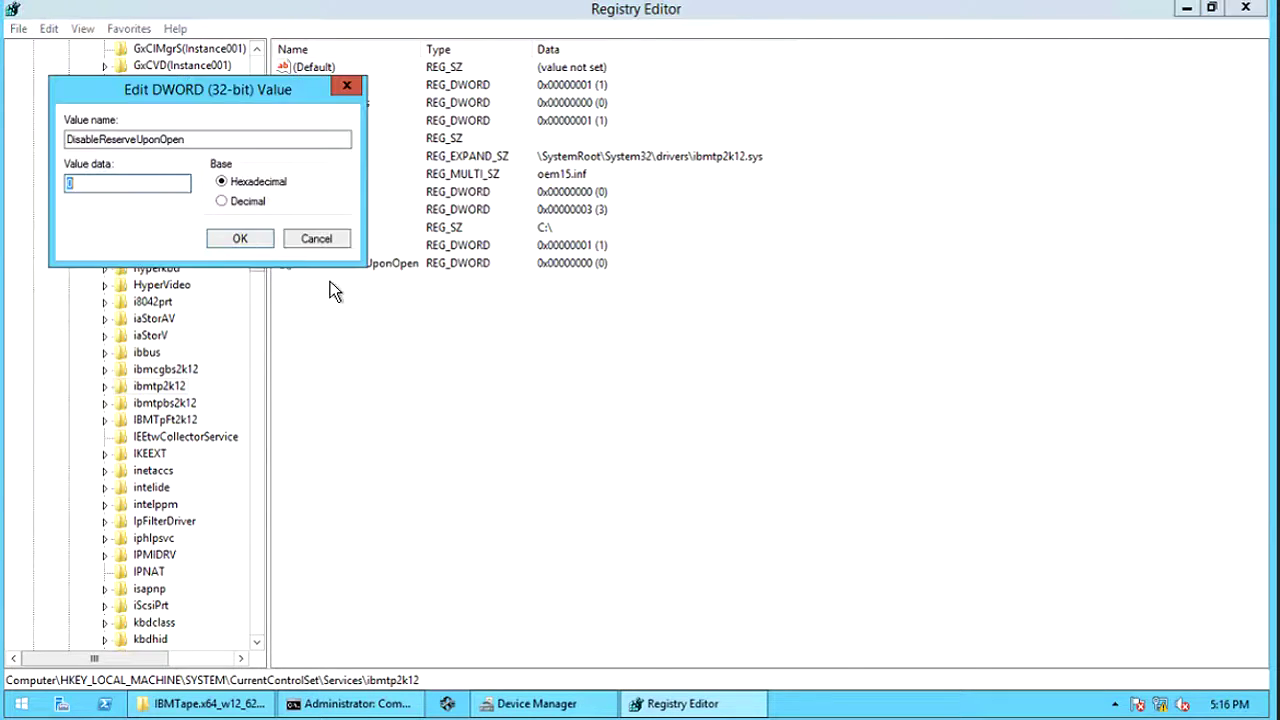
left_click(222, 202)
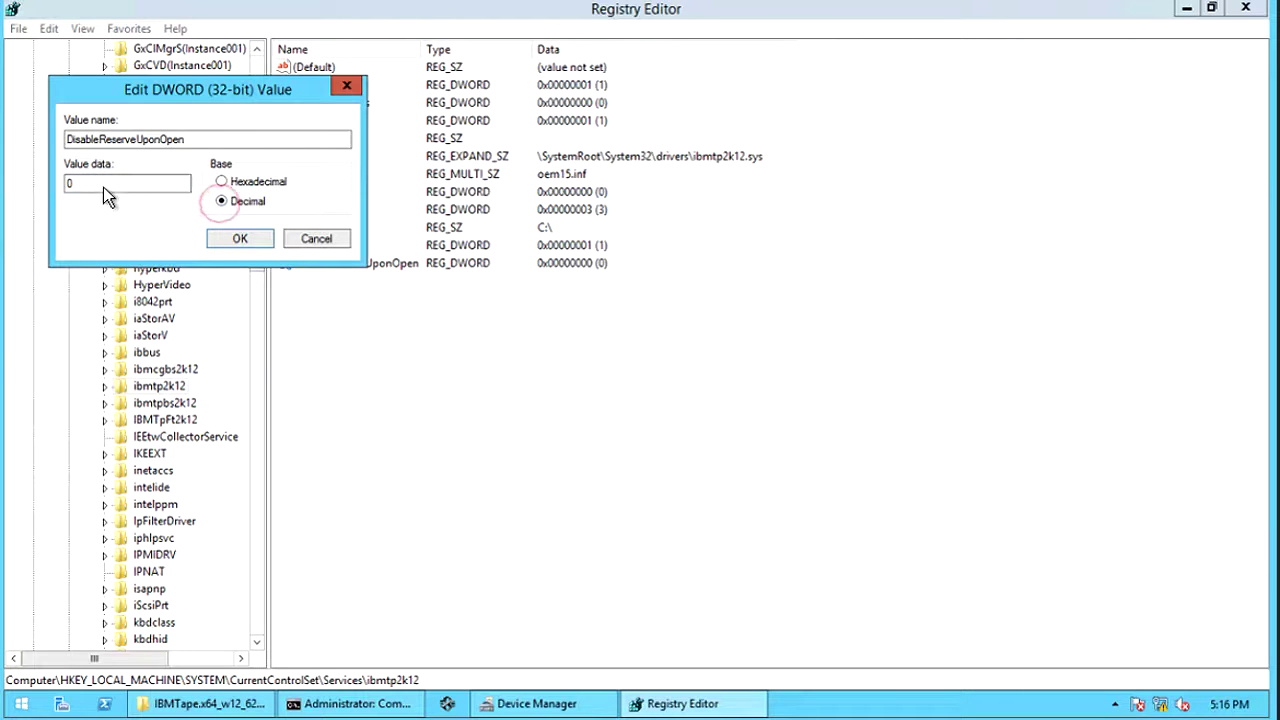
double_click(88, 183)
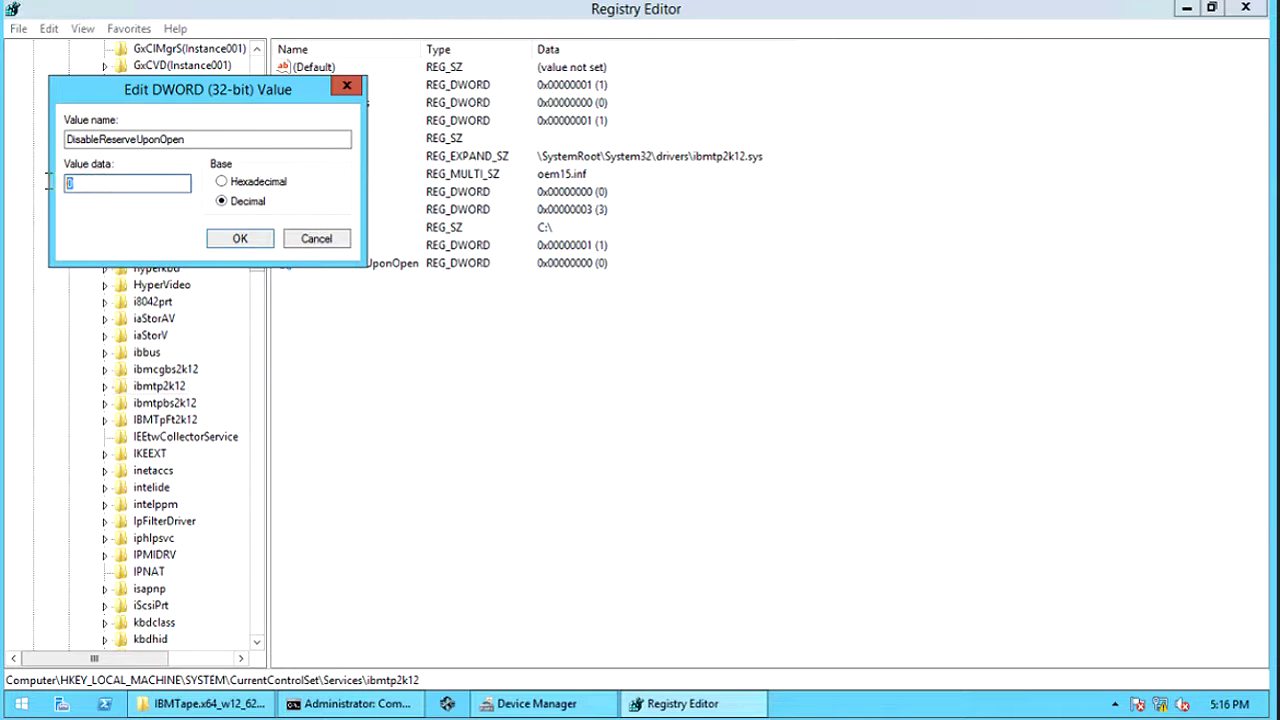
type("1")
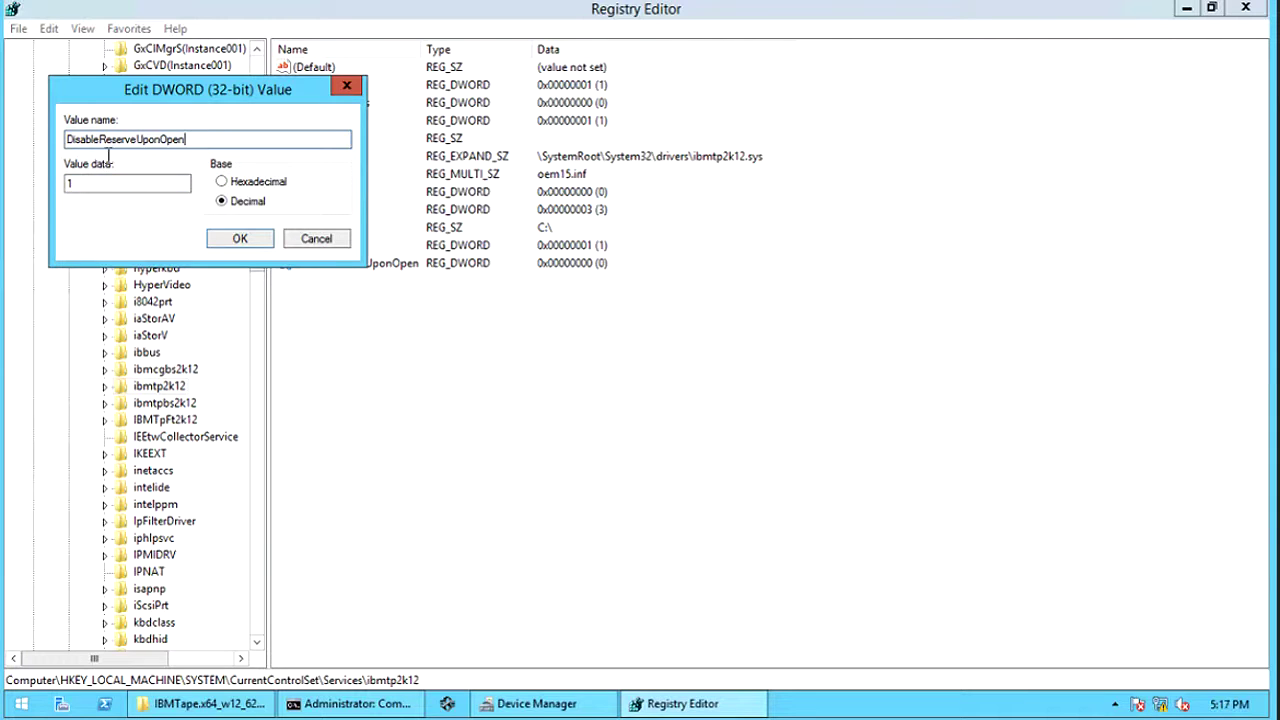
left_click(258, 240)
- Create DWORD AutoRun, leaving its value at 0
right_click(391, 388)
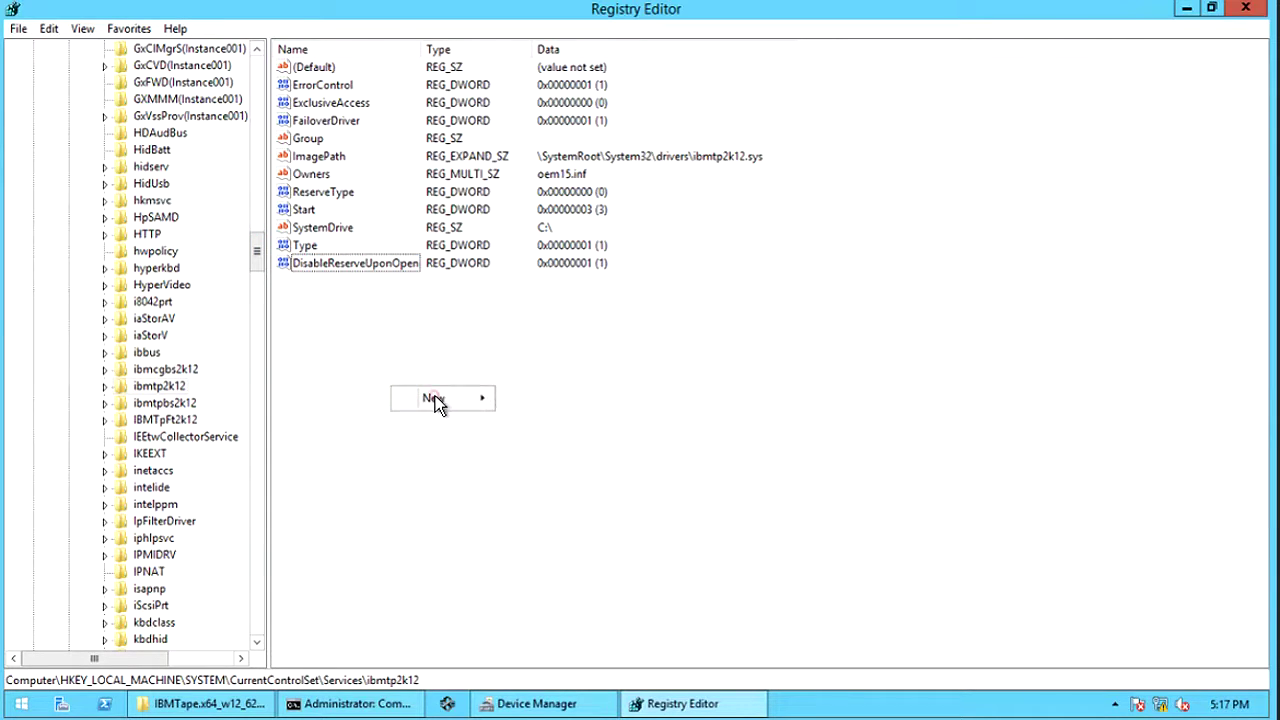
mouse_move(448, 405)
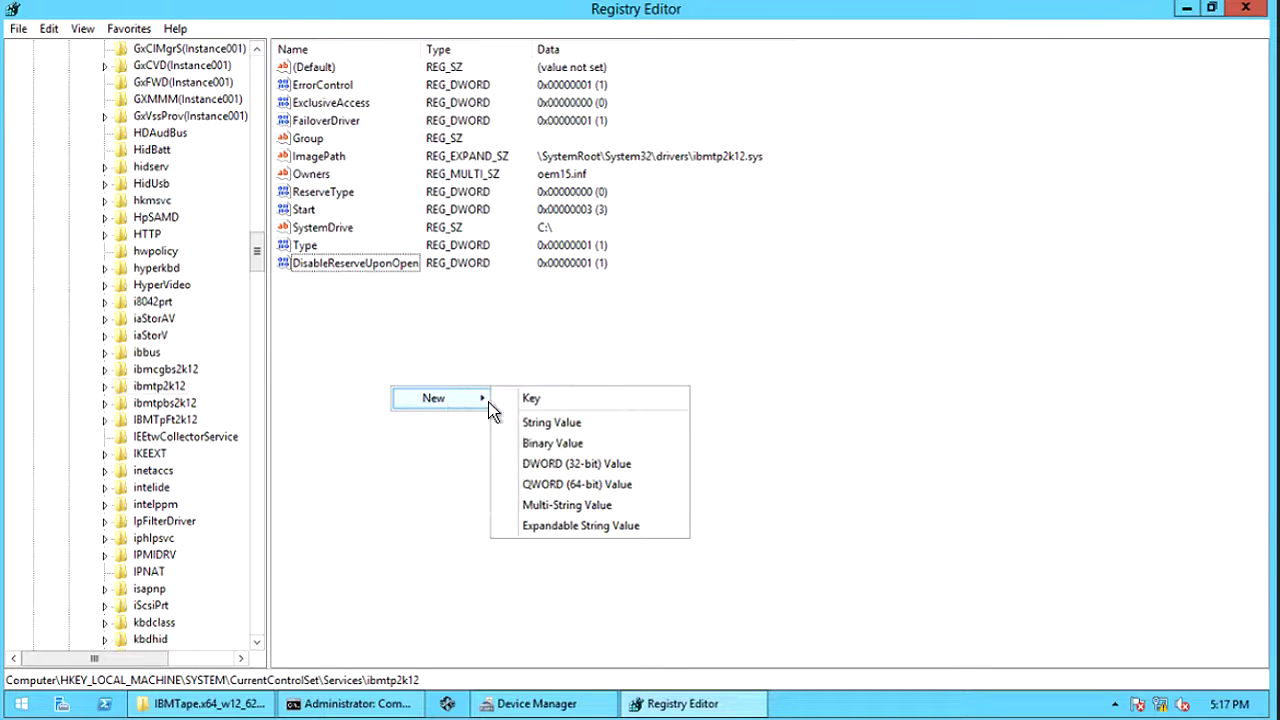
left_click(549, 465)
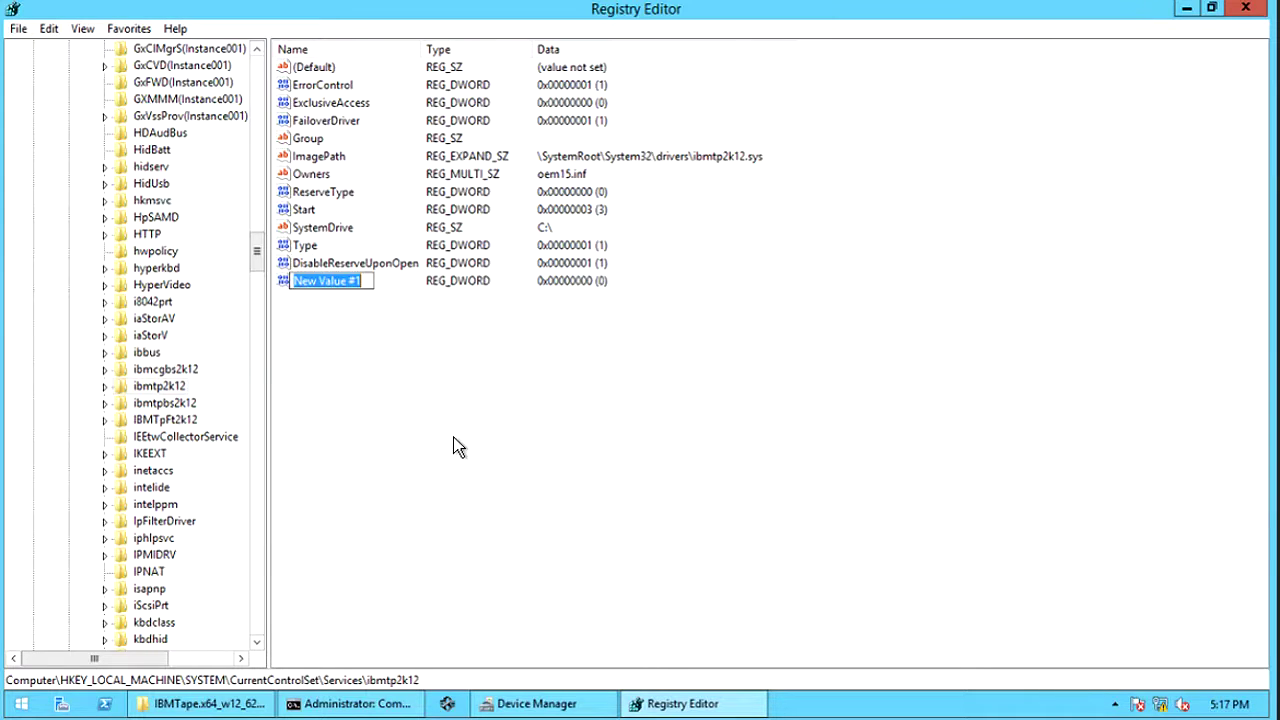
type("AutoRun")
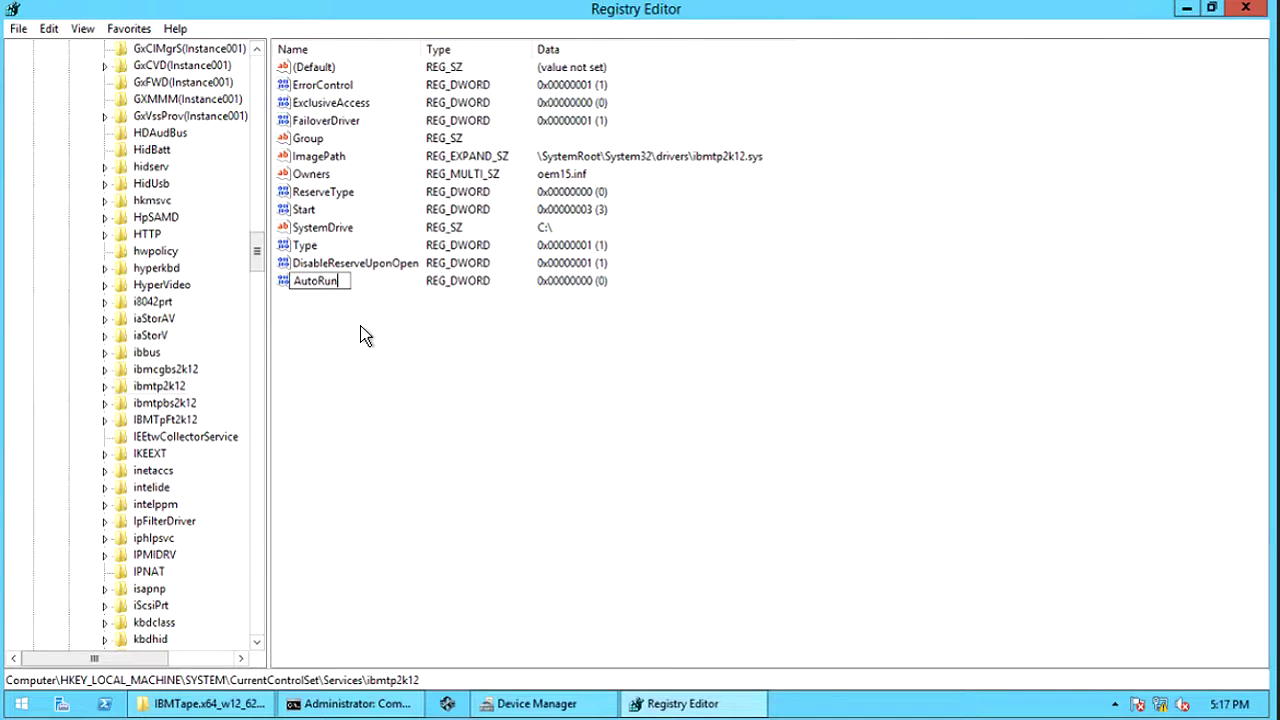
key("Return")
key("Return")
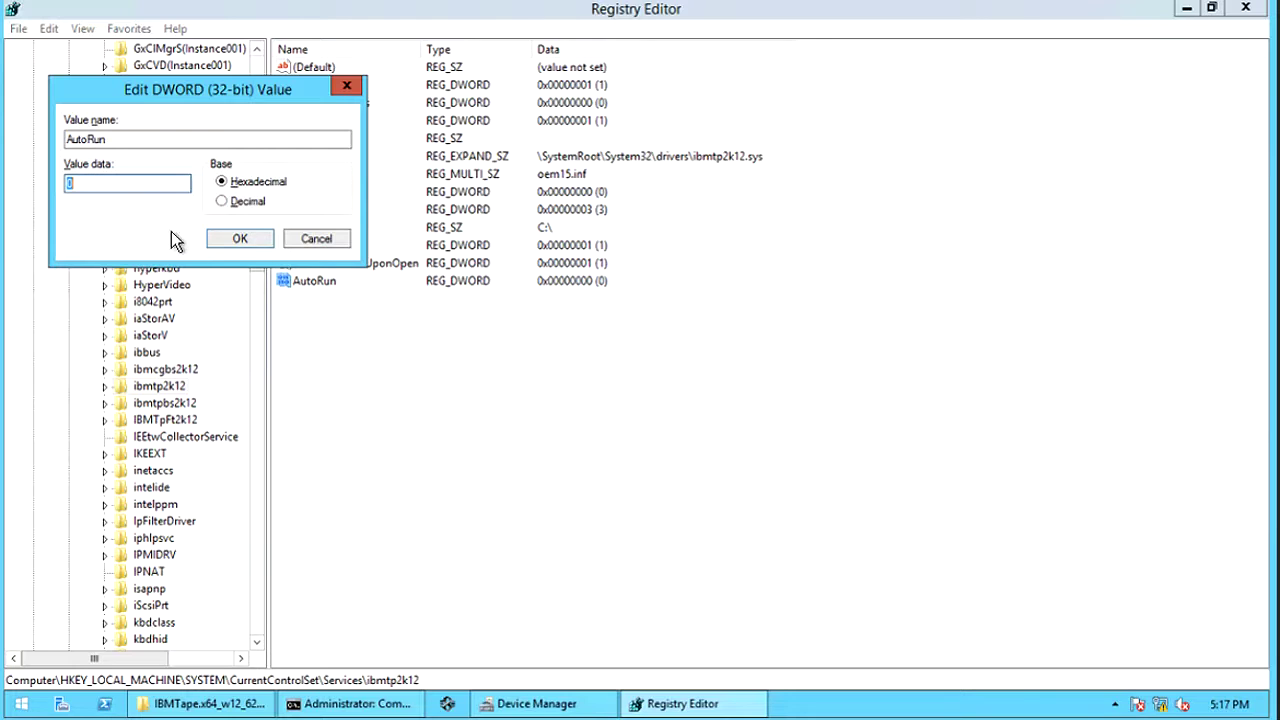
left_click(237, 243)
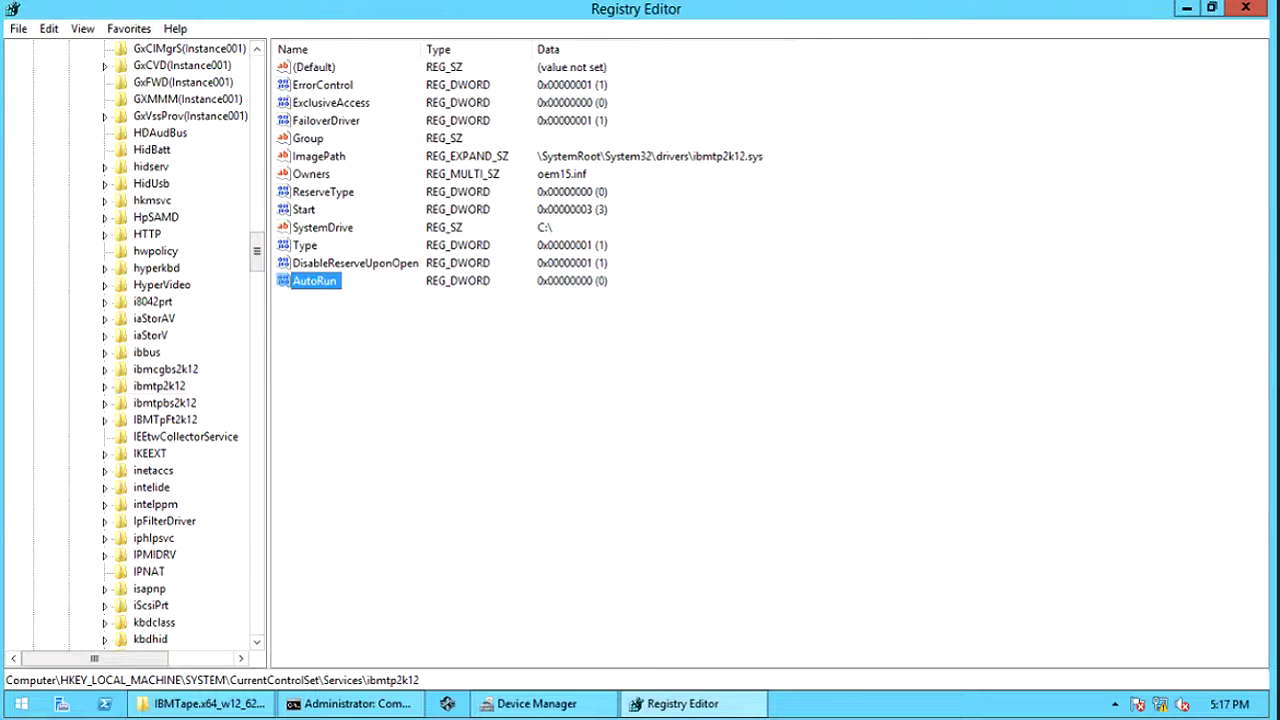
- Create DWORD PersistentNaming with decimal value 1
right_click(377, 443)
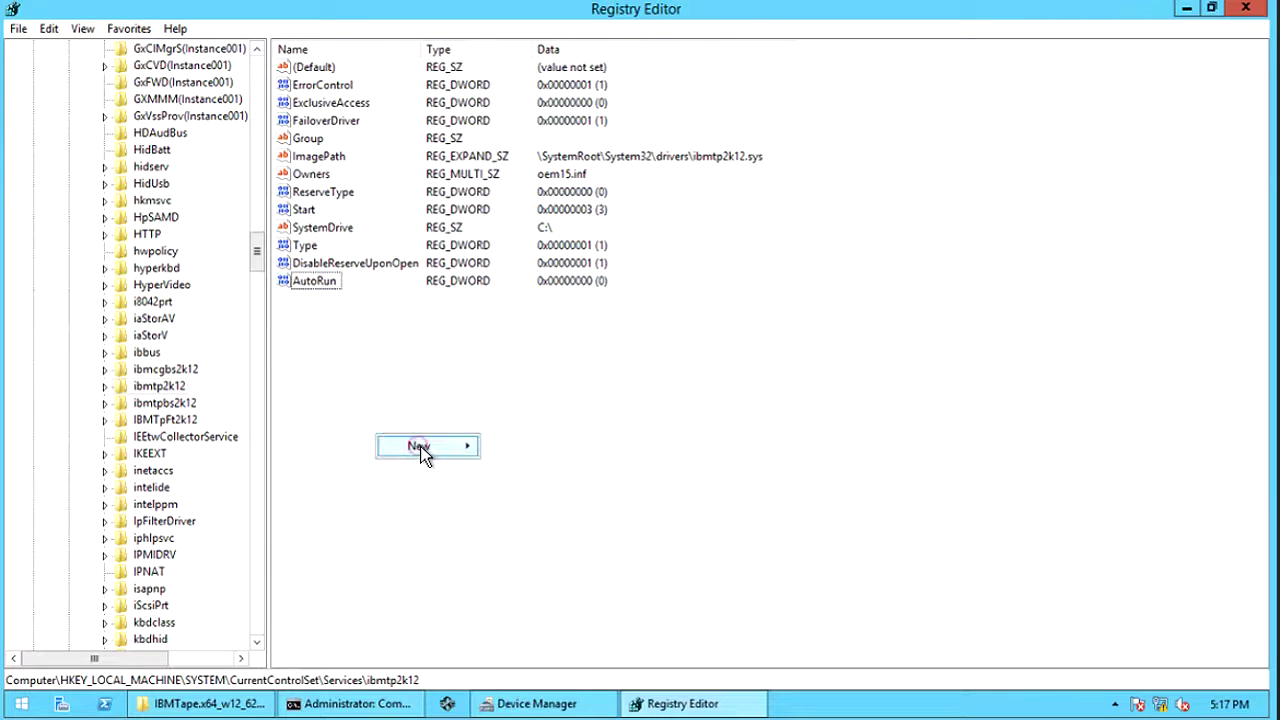
left_click(421, 447)
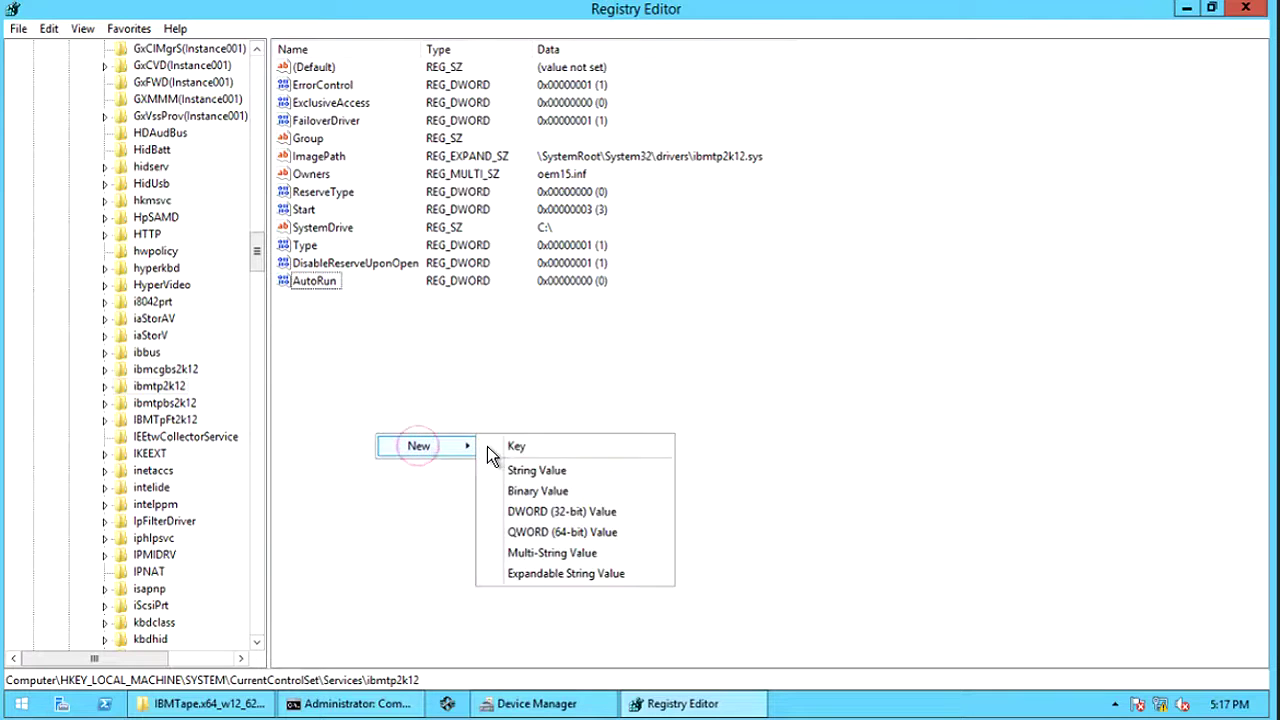
left_click(551, 512)
type("PersistentNaming")
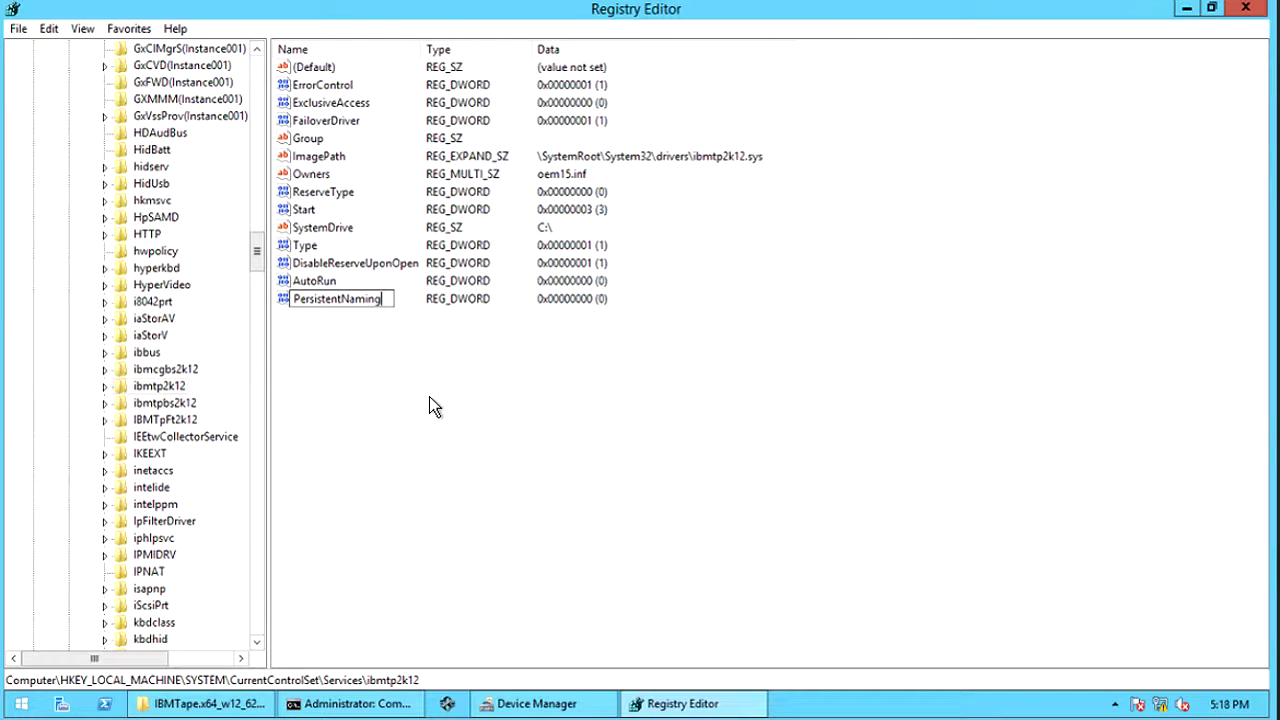
key("Return")
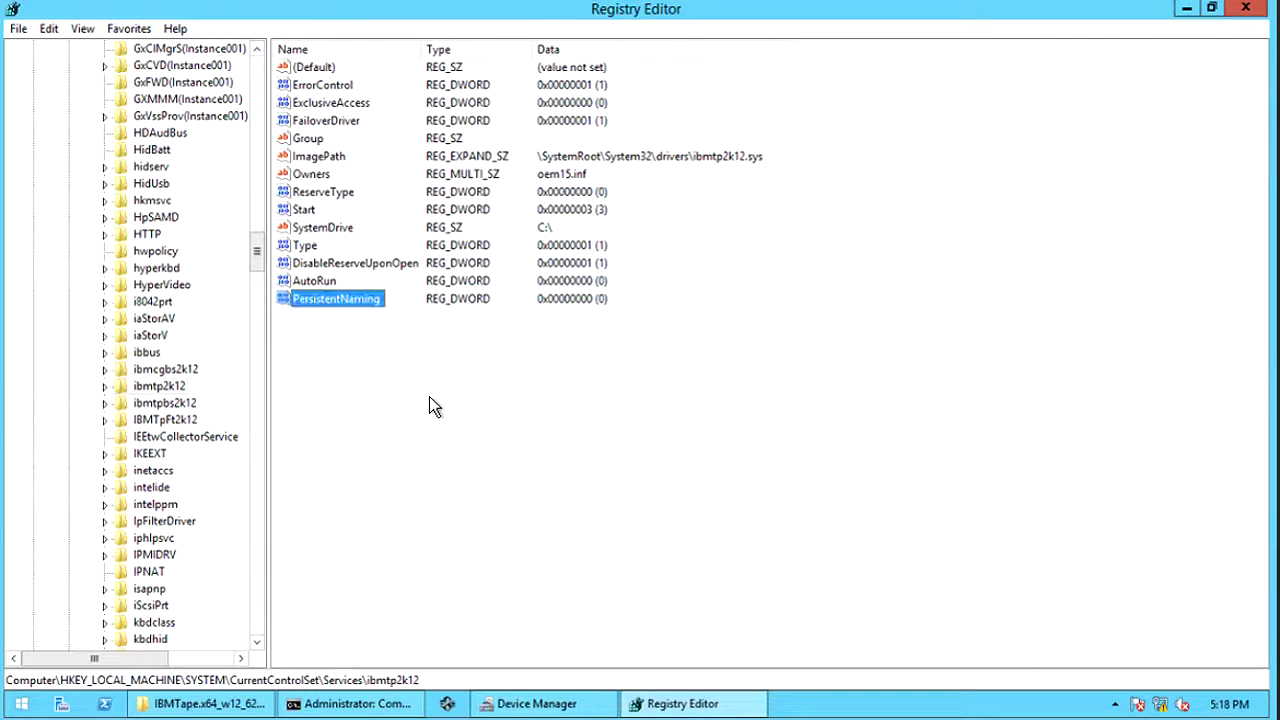
key("Return")
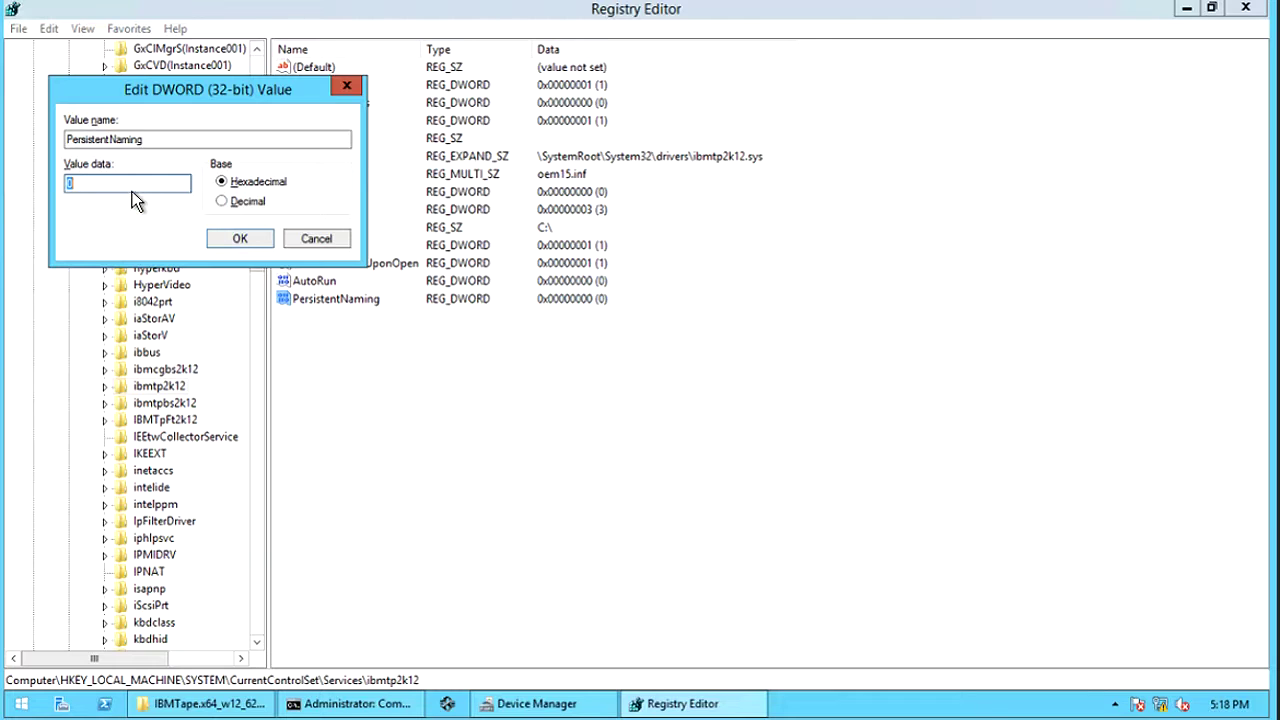
type("1")
left_click(223, 203)
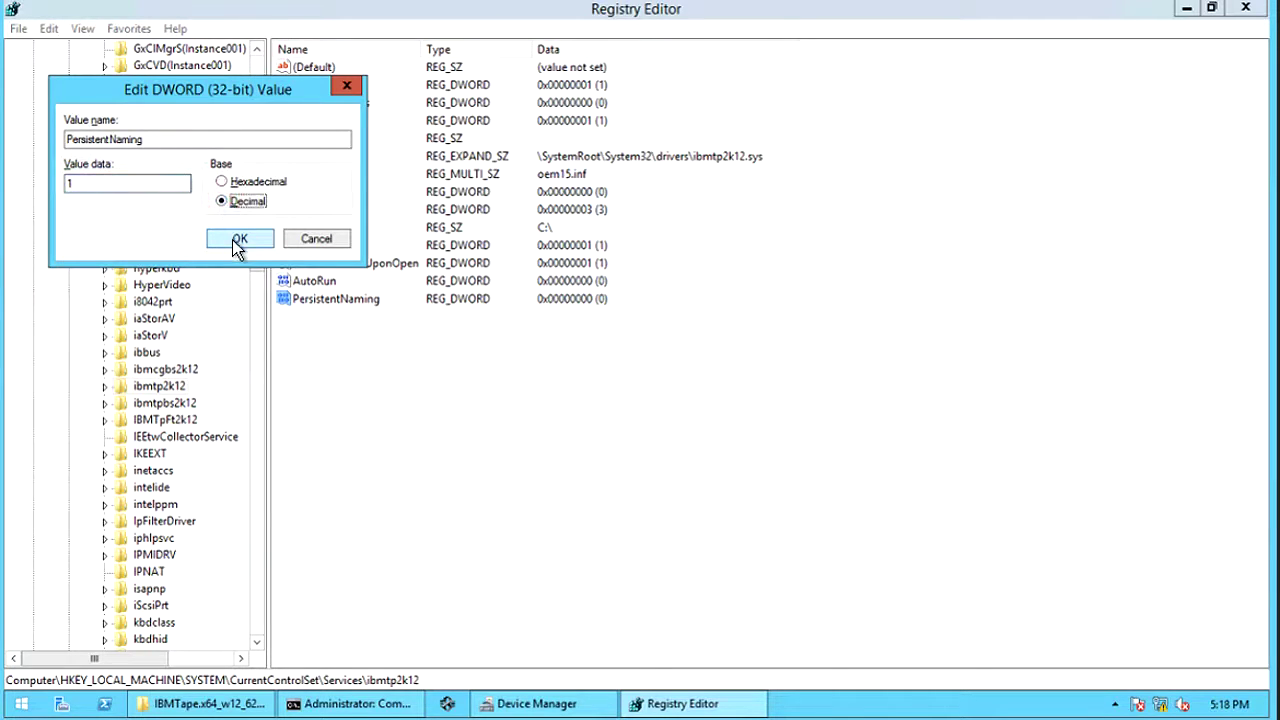
left_click(237, 243)
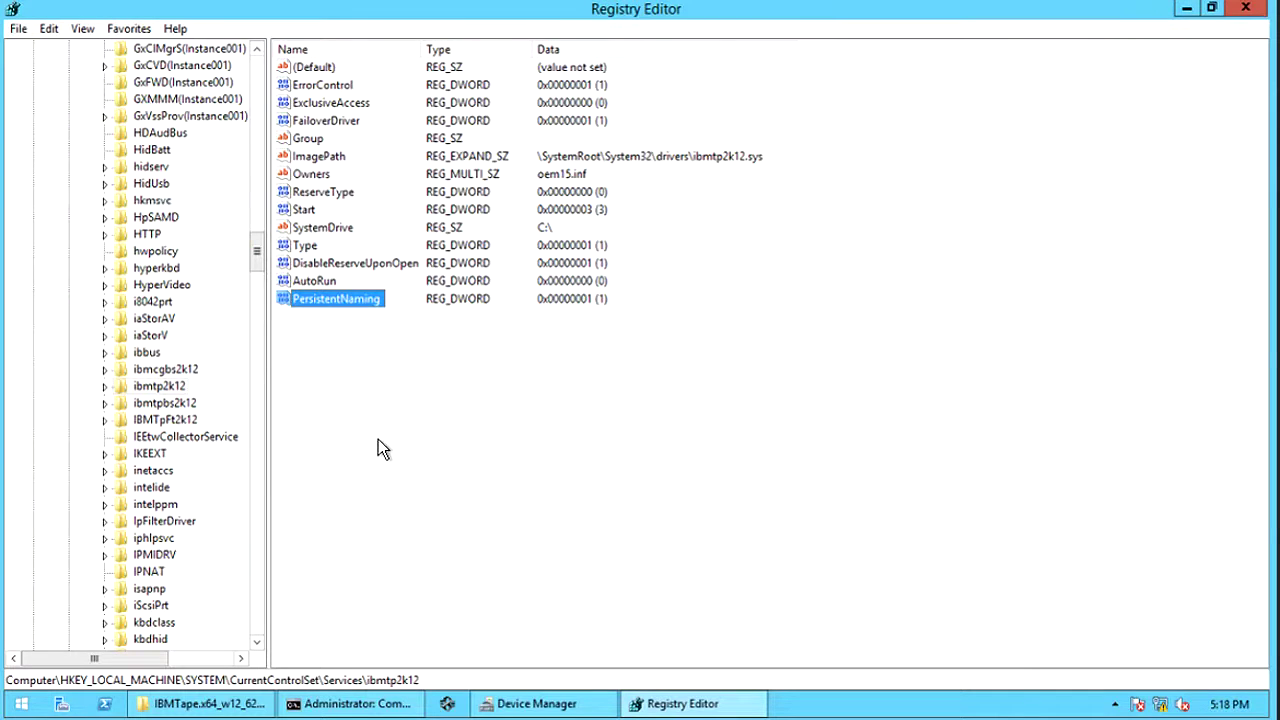
- Create another DWORD value for FailoverDisabled, then reselect ibmtp2k12 to list its values
right_click(341, 352)
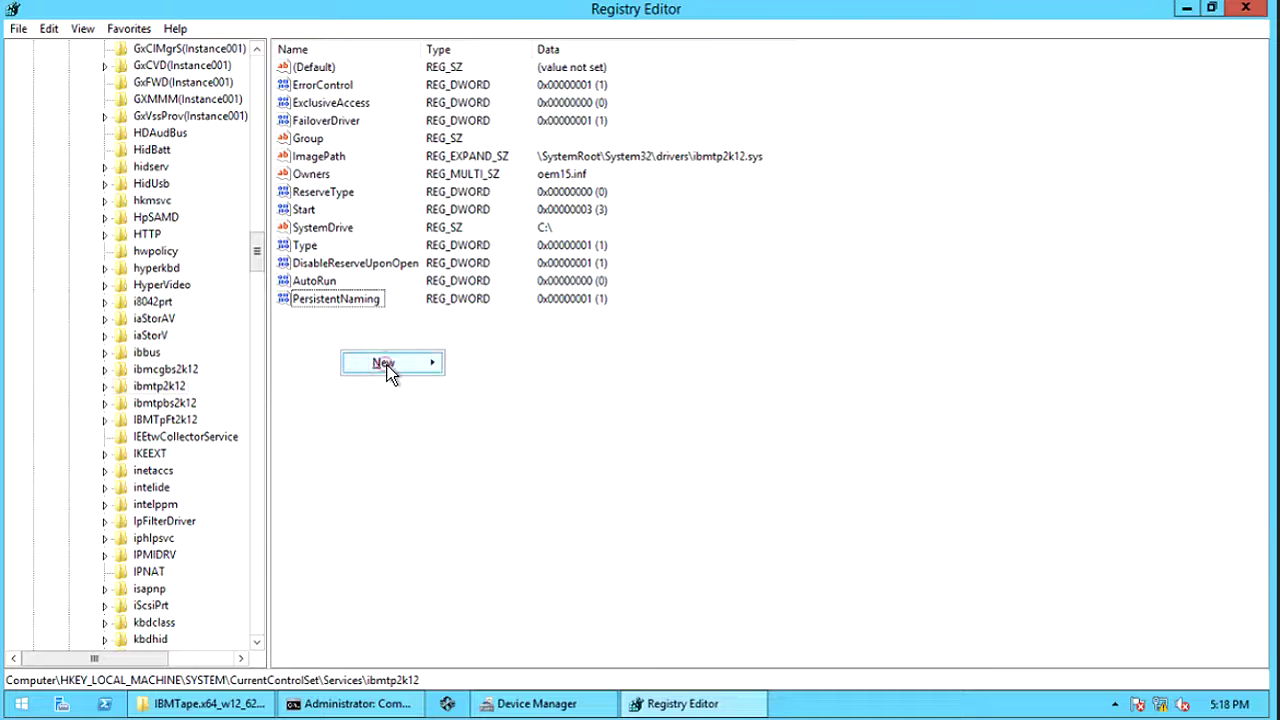
mouse_move(426, 364)
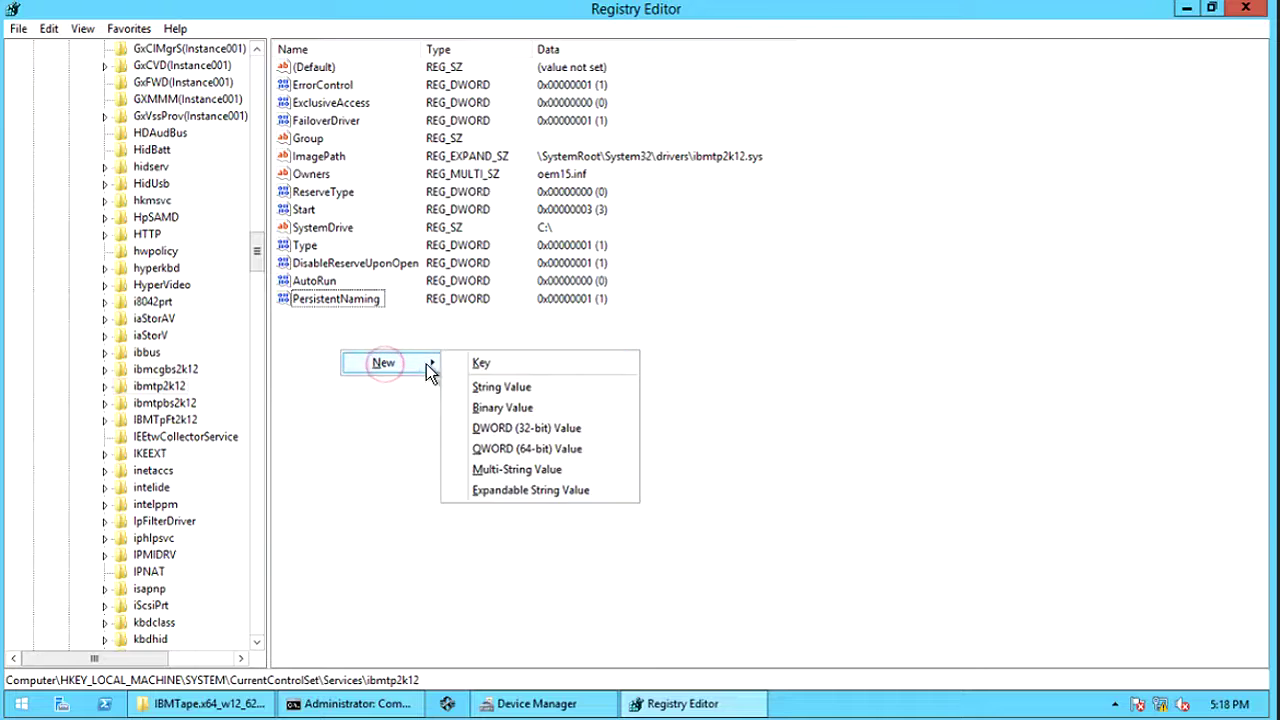
left_click(500, 428)
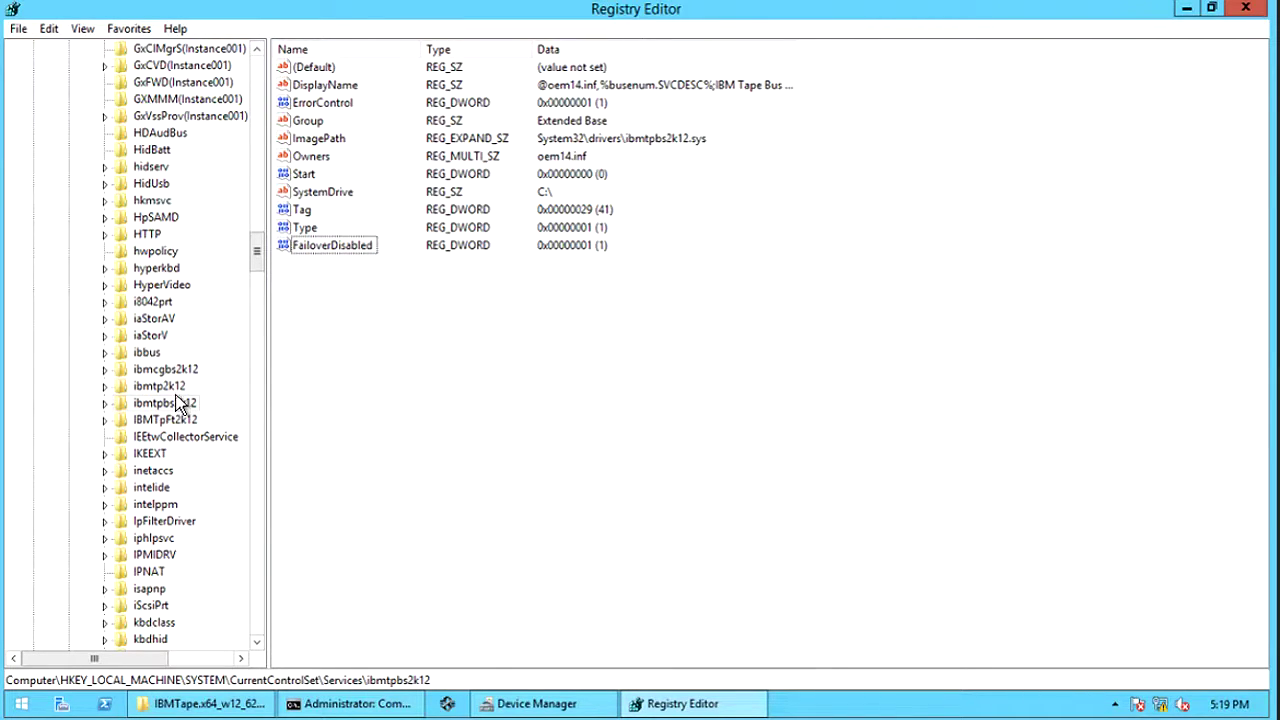
left_click(162, 386)
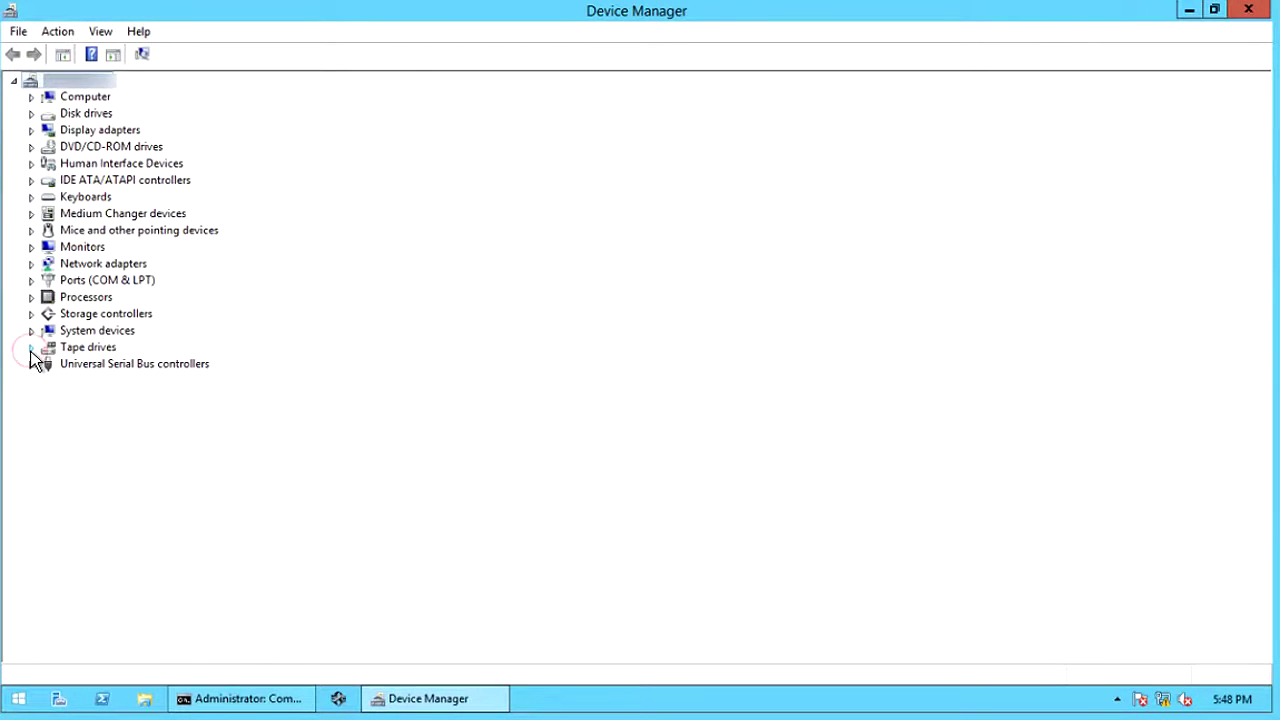
- Open the first IBM ULTRIUM III TAPE DRIVE's properties and check its symbolic name Tape4801119
left_click(31, 348)
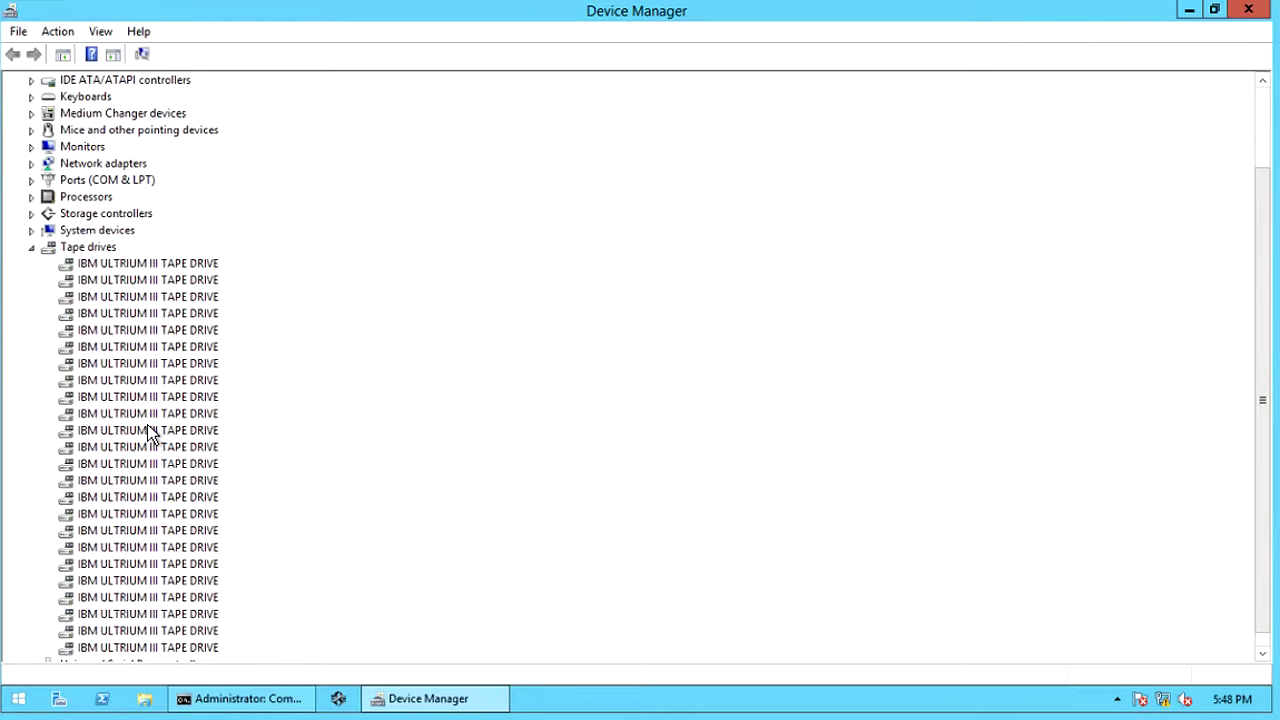
right_click(193, 268)
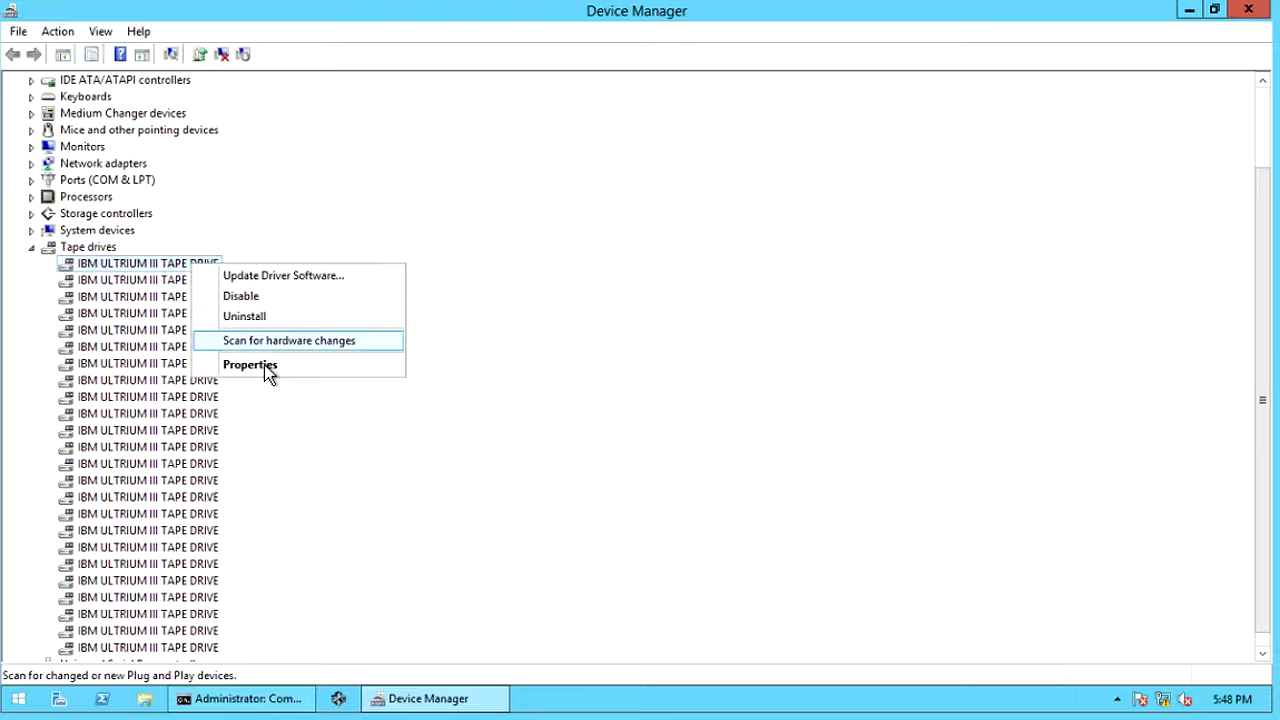
left_click(262, 364)
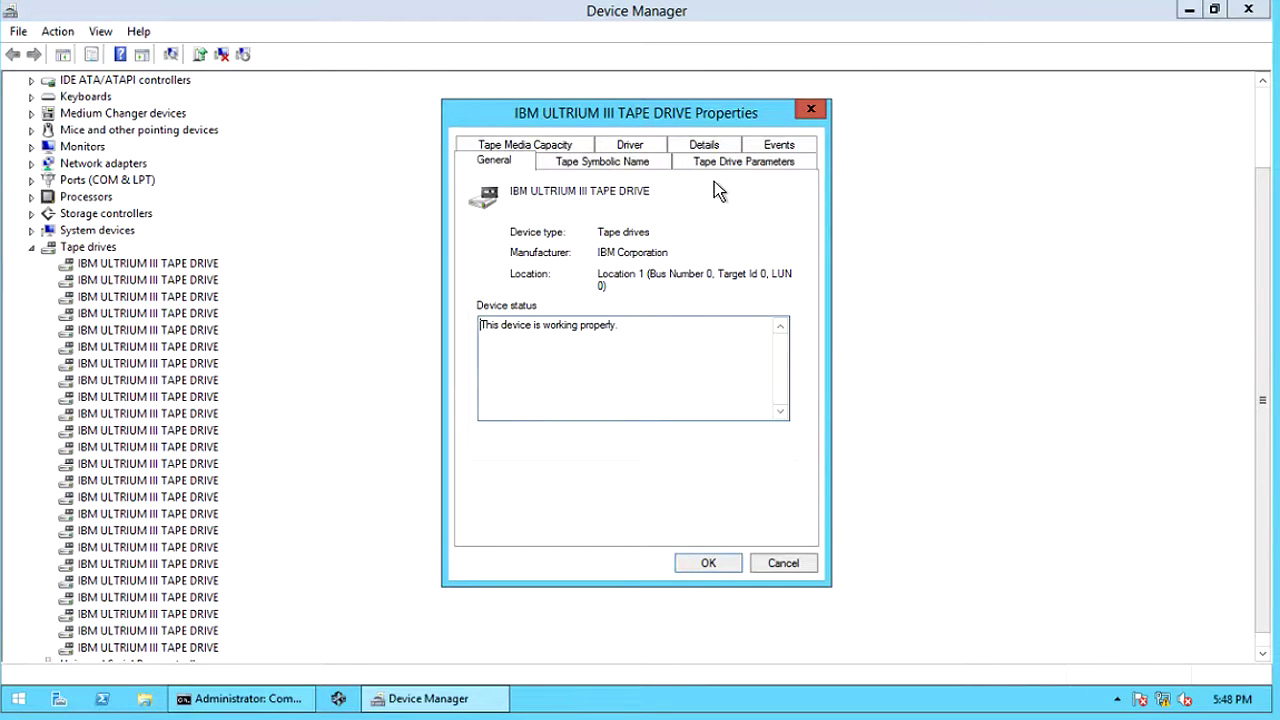
left_click(638, 164)
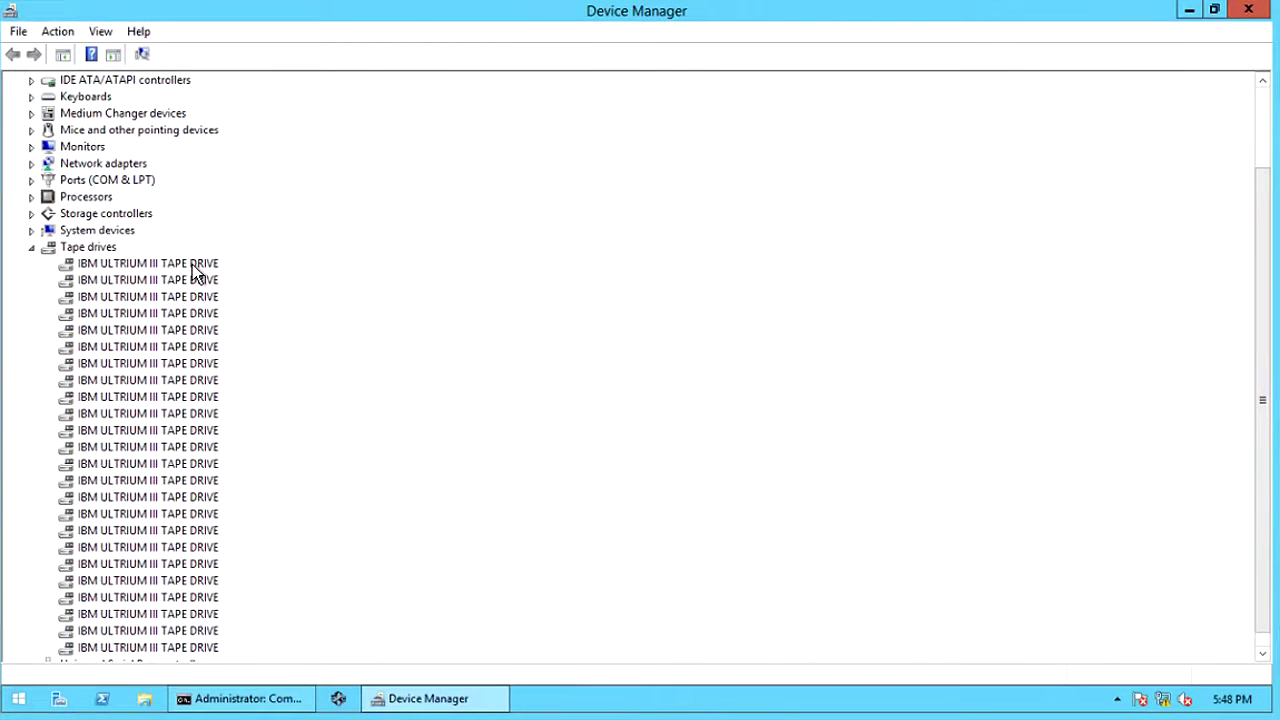
- Bring up the context menu of a tape drive in the Tape drives list
right_click(195, 266)
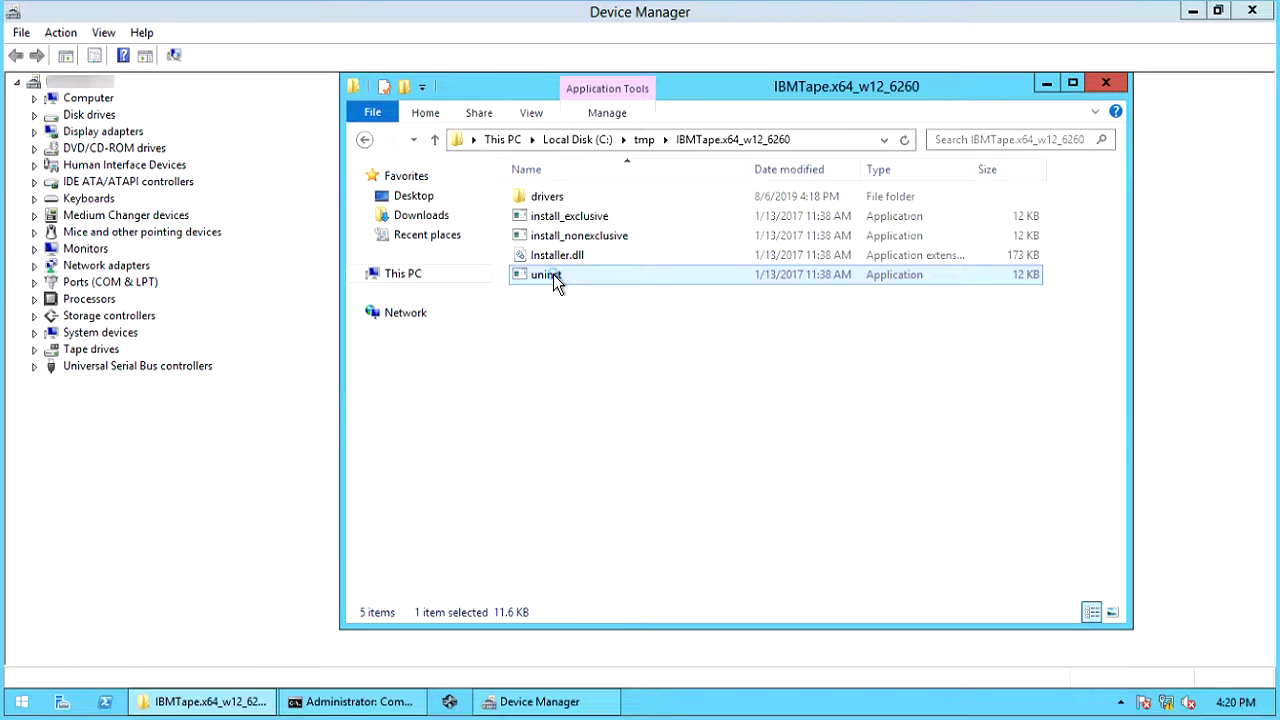
- Run uninst as administrator and acknowledge the 'Uninstall successful' message
right_click(556, 283)
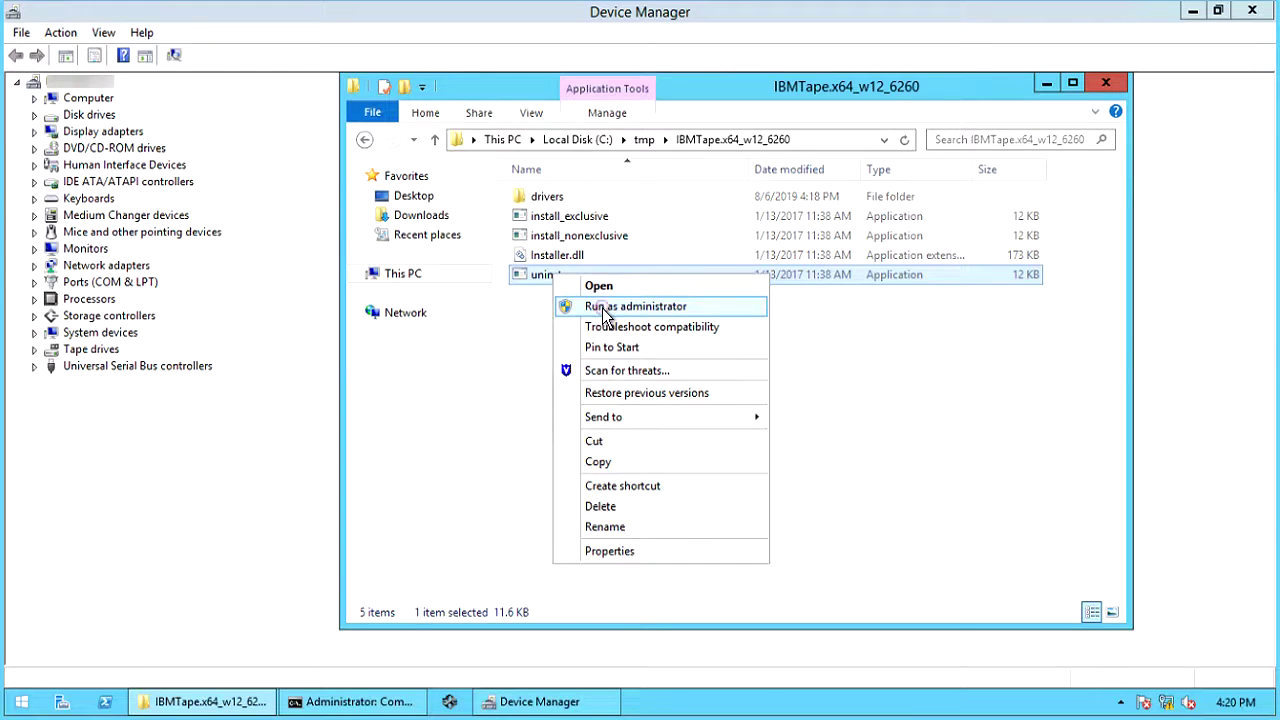
left_click(602, 308)
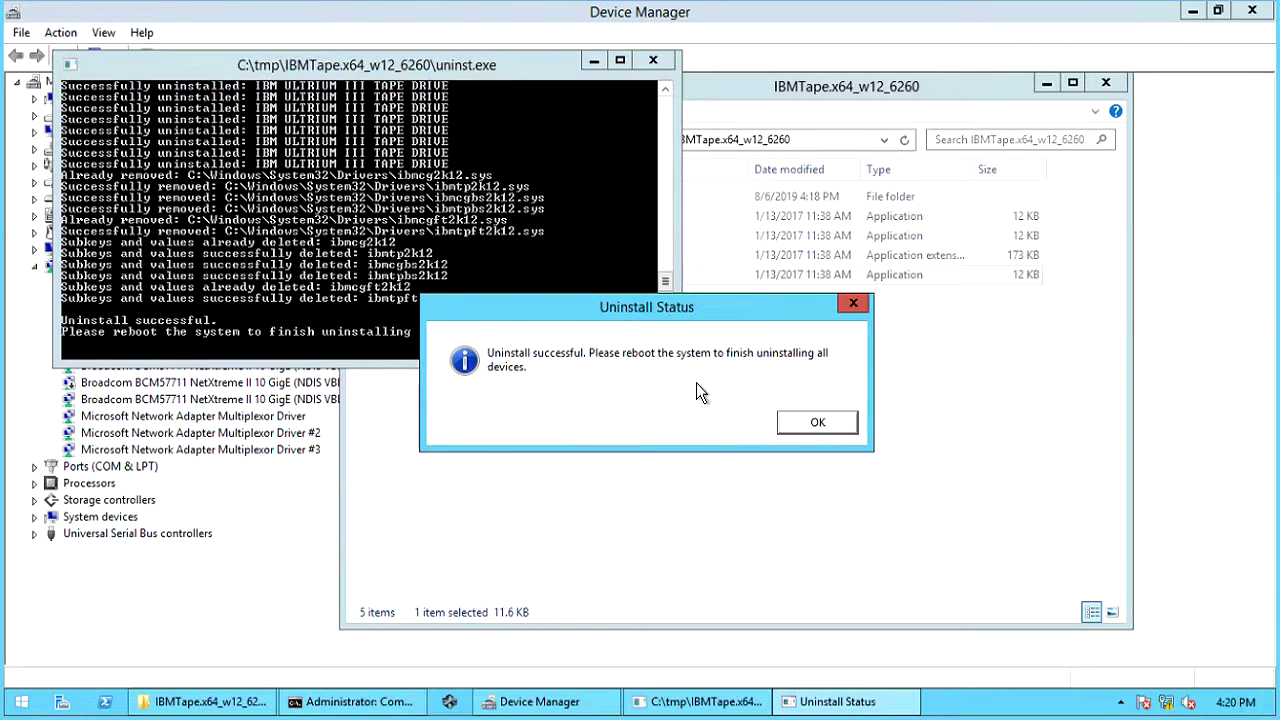
left_click(816, 420)
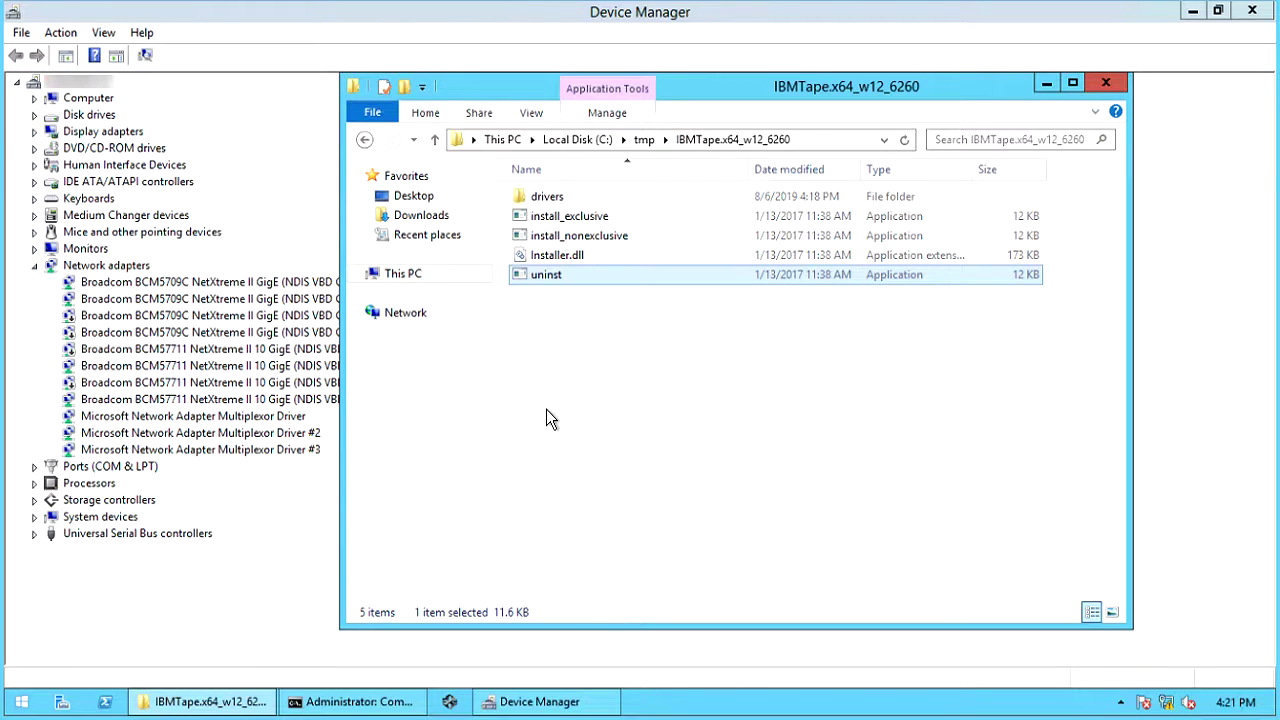
- Collapse Network adapters, then expand and collapse Medium Changer devices to check for Unknown Medium Changer
left_click(34, 267)
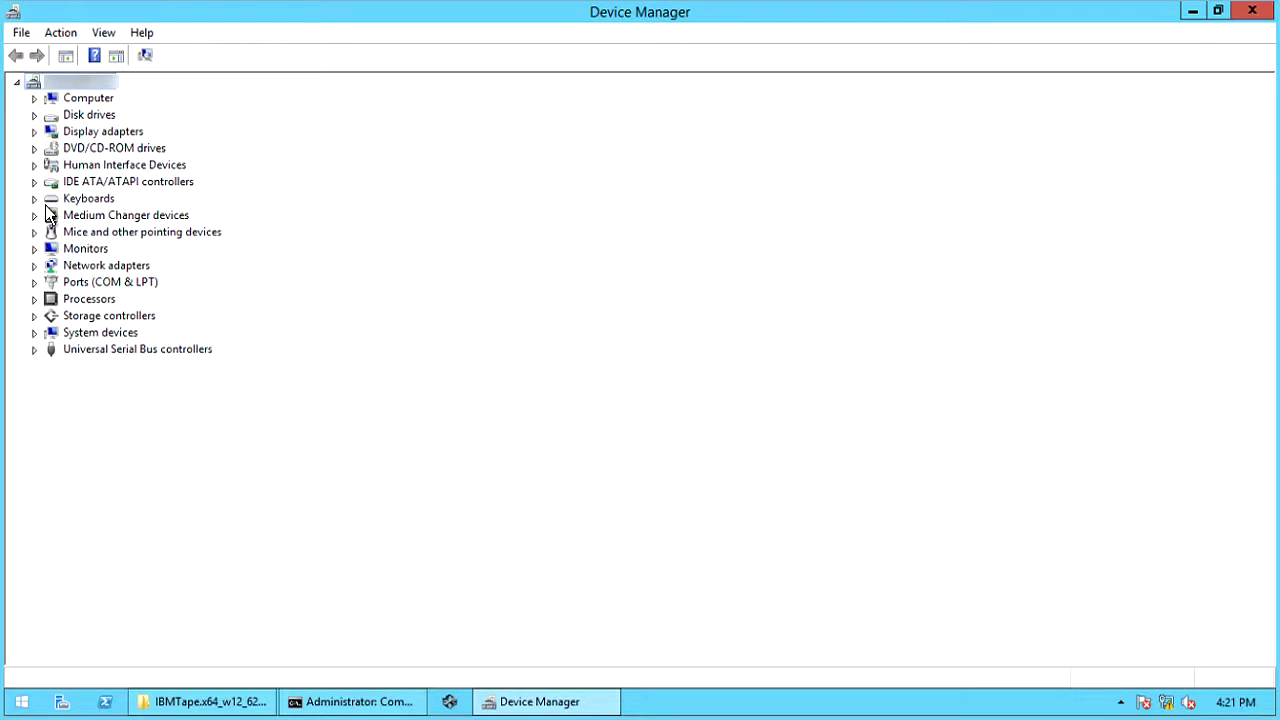
left_click(36, 218)
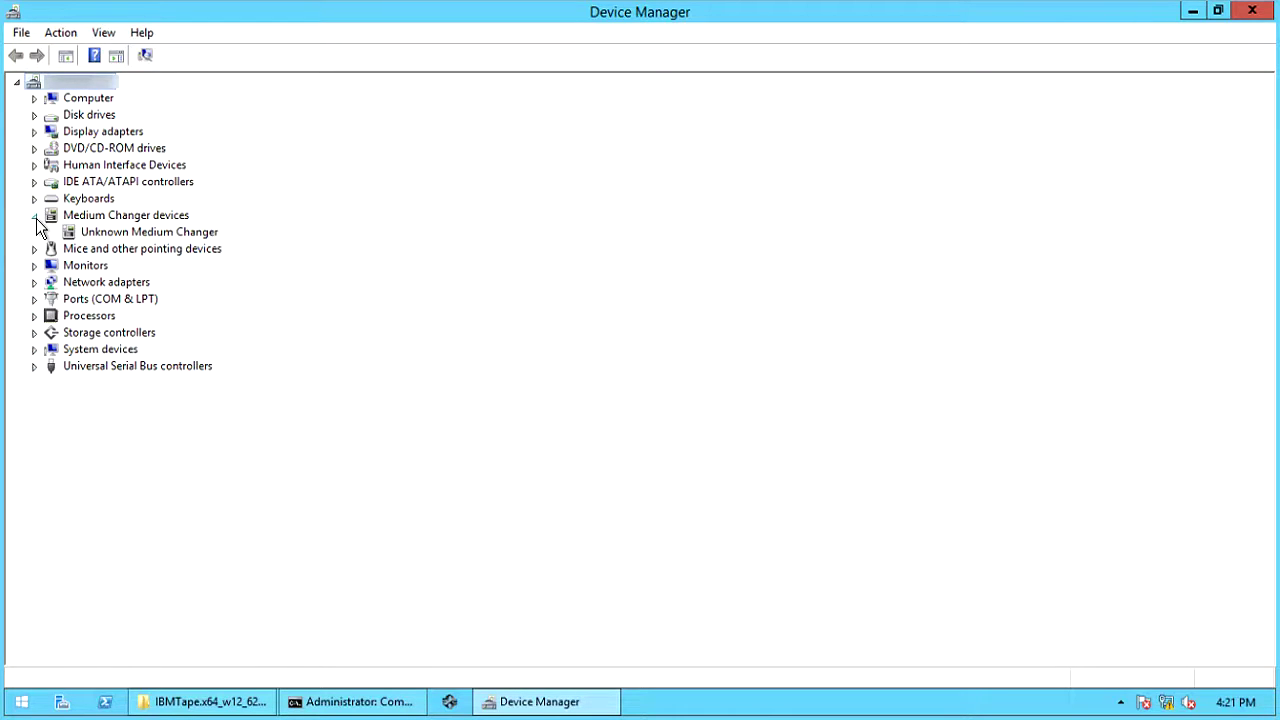
left_click(35, 216)
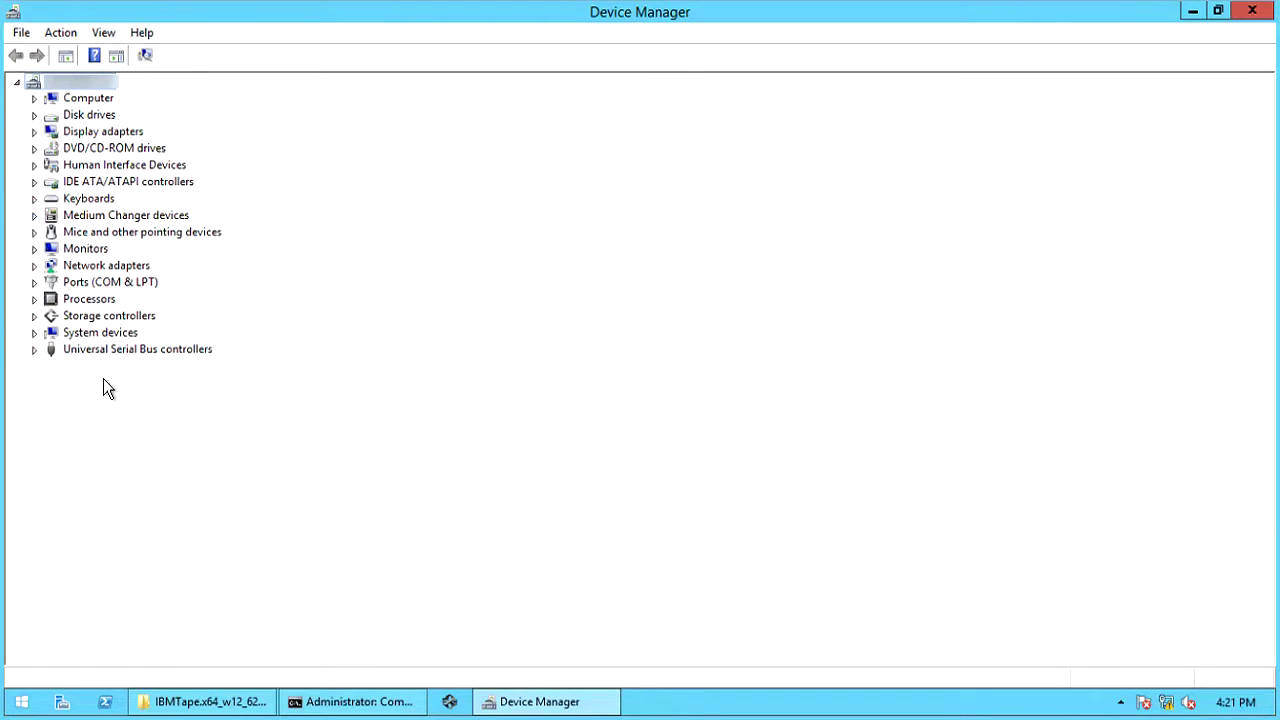